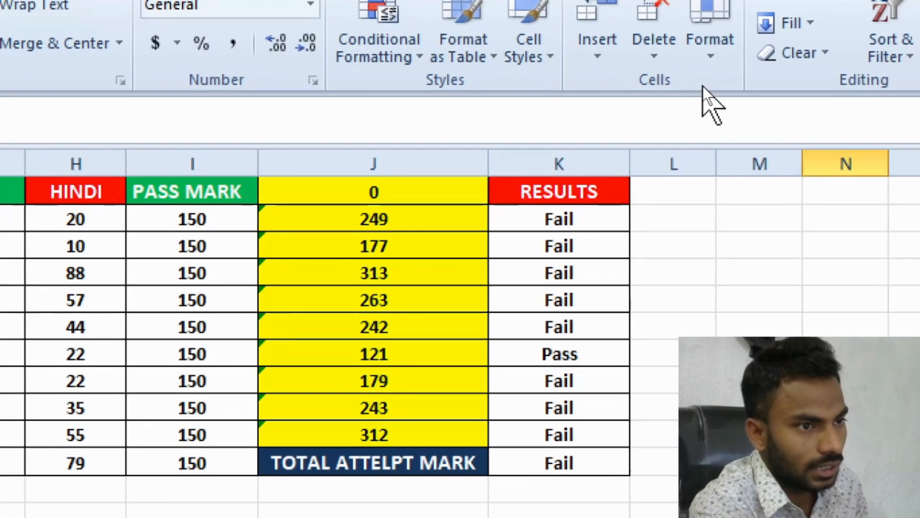
click(709, 29)
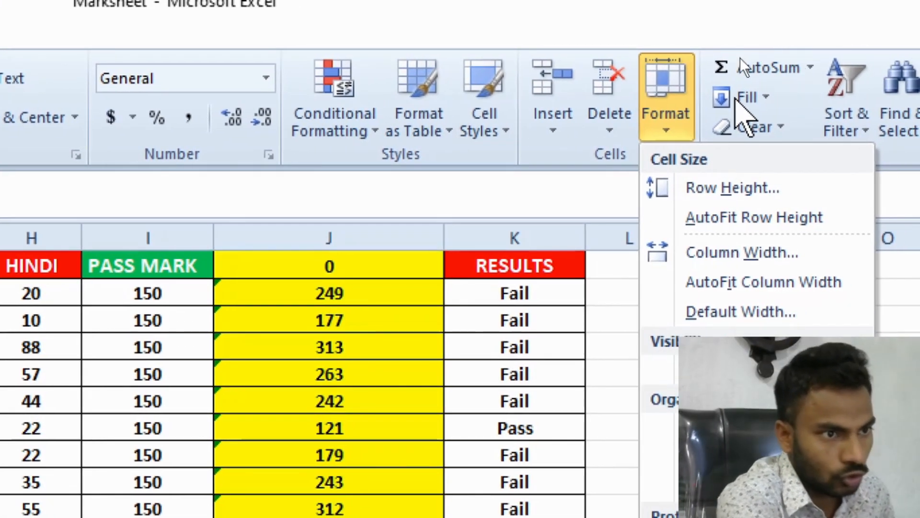
click(779, 87)
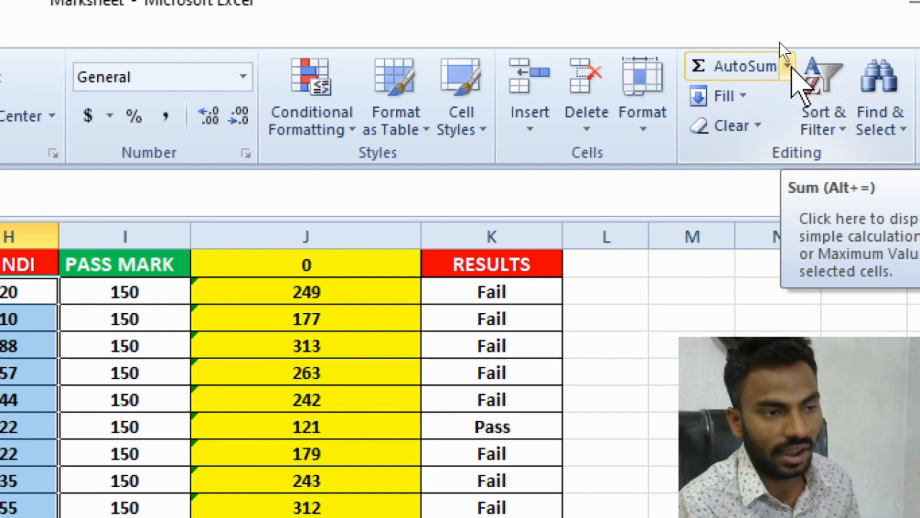
click(788, 67)
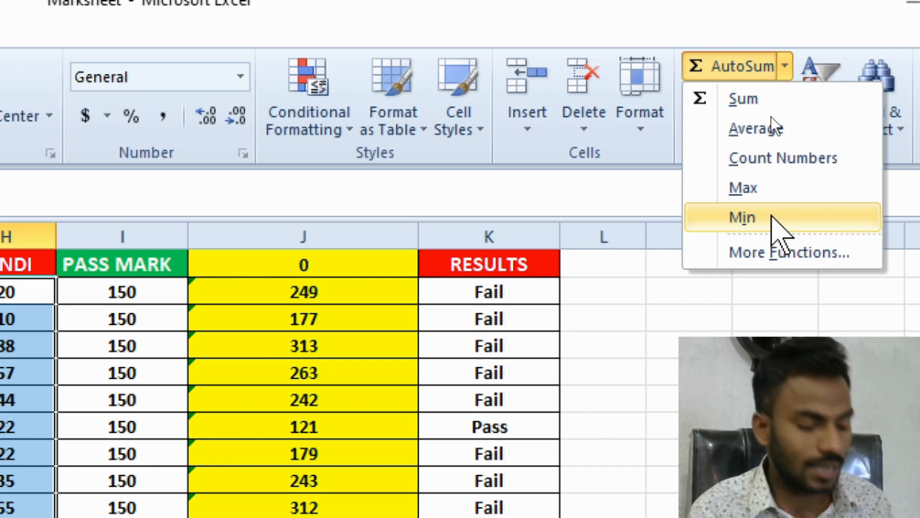
click(570, 288)
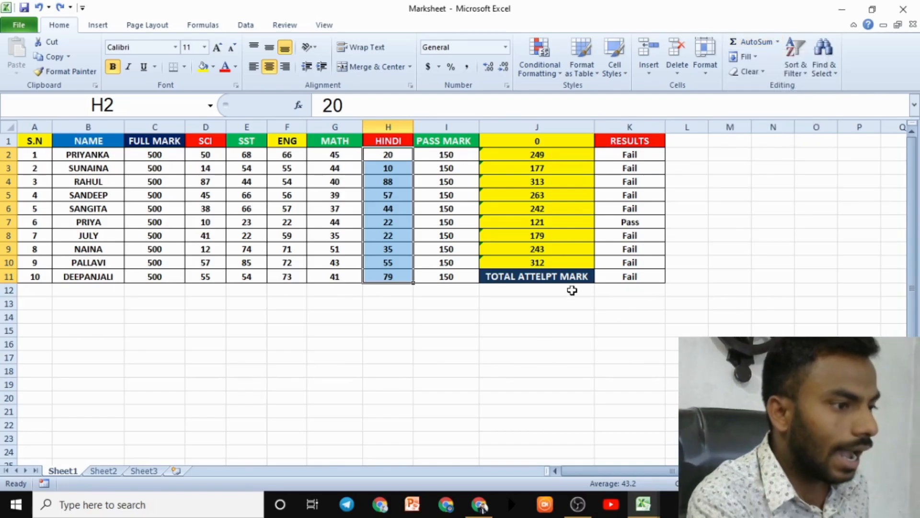
click(536, 316)
Total the HINDI marks in H2:H11 with the AutoSum Sum function, placing the result in H12.
click(397, 156)
drag(398, 156, 411, 291)
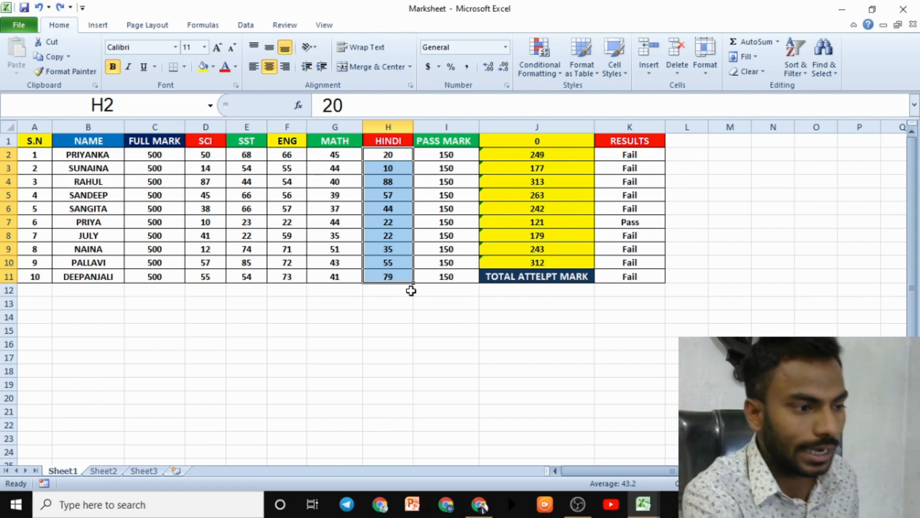
click(421, 289)
drag(388, 153, 392, 275)
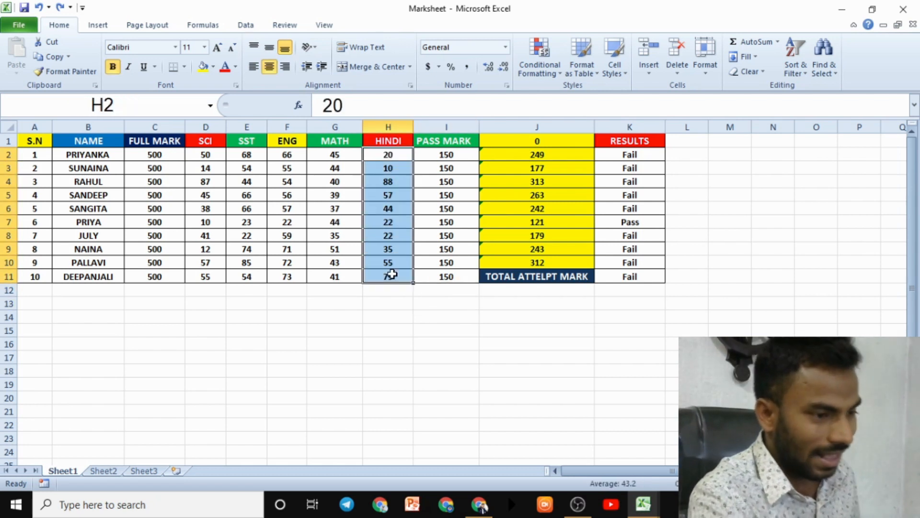
click(784, 44)
click(778, 43)
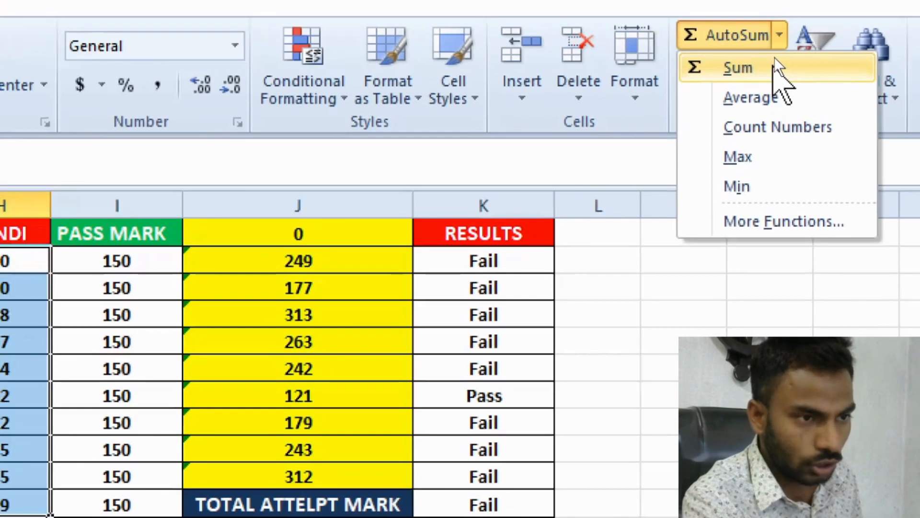
click(773, 58)
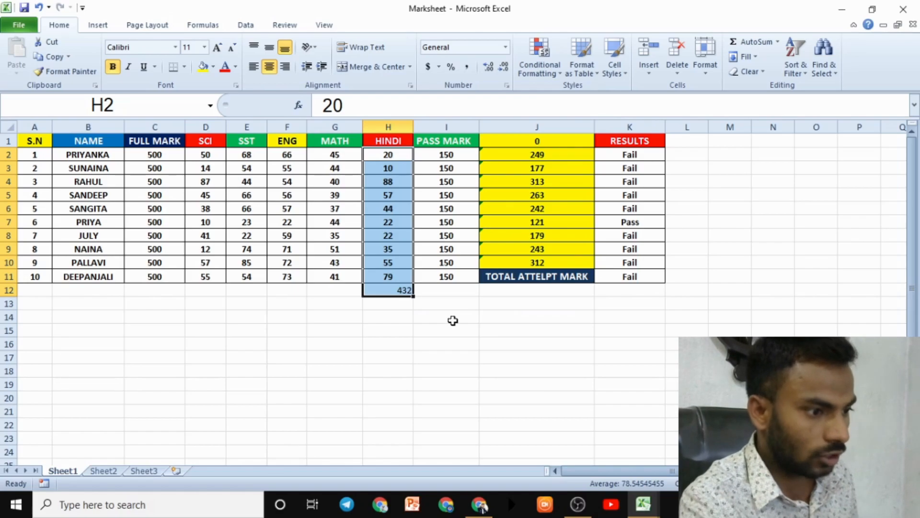
Inspect the sum formula in H12 and highlight the HINDI marks it adds up.
click(415, 330)
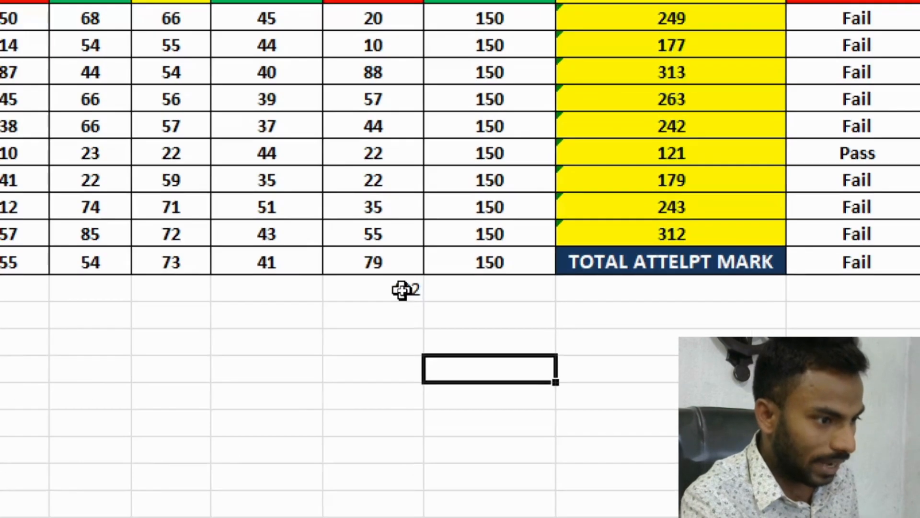
click(402, 289)
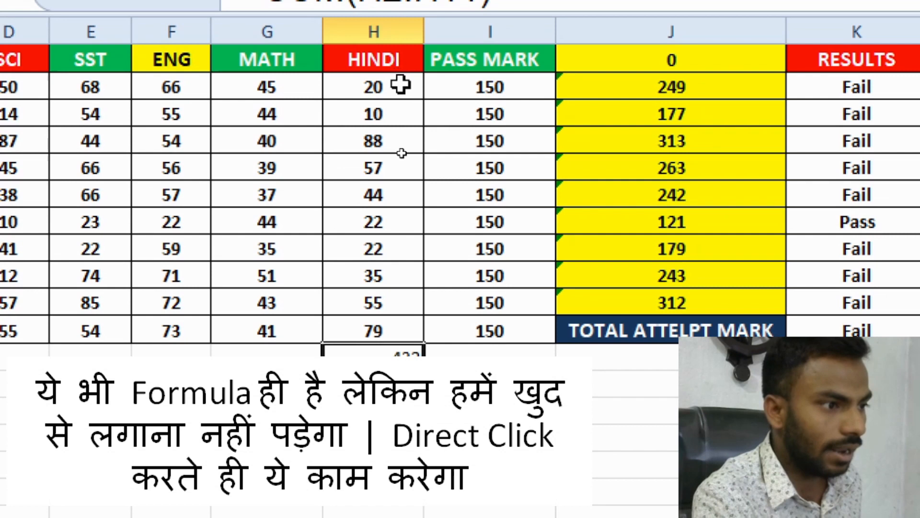
drag(400, 18, 400, 122)
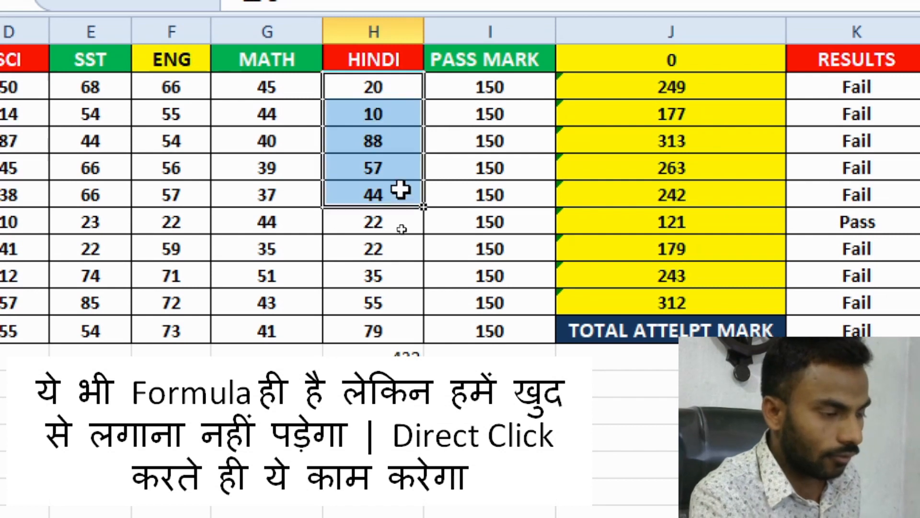
drag(400, 191, 403, 345)
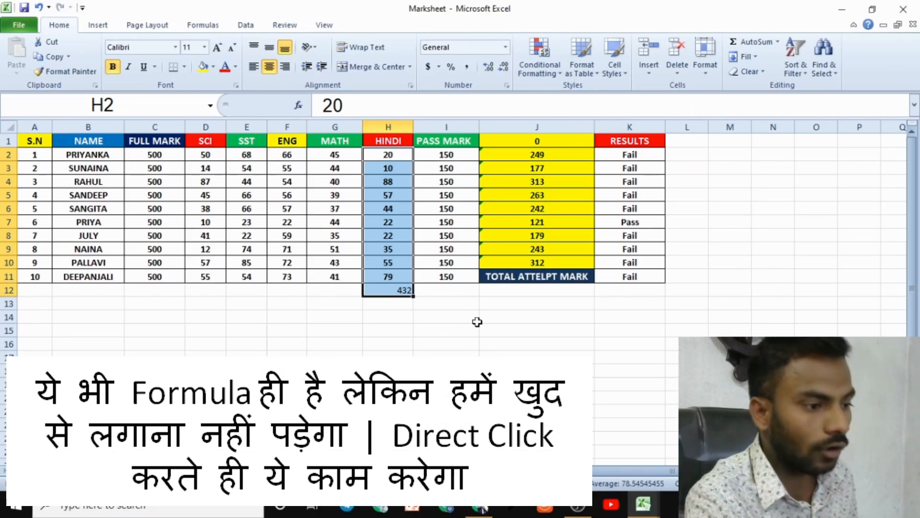
Undo the HINDI total in H12 and deselect the column of marks.
click(477, 322)
key(ctrl)
key(ctrl+z)
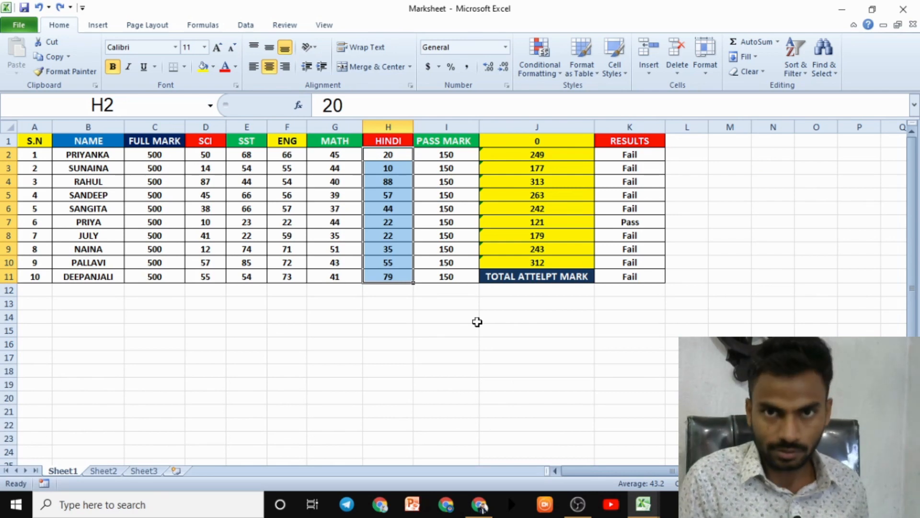
click(450, 341)
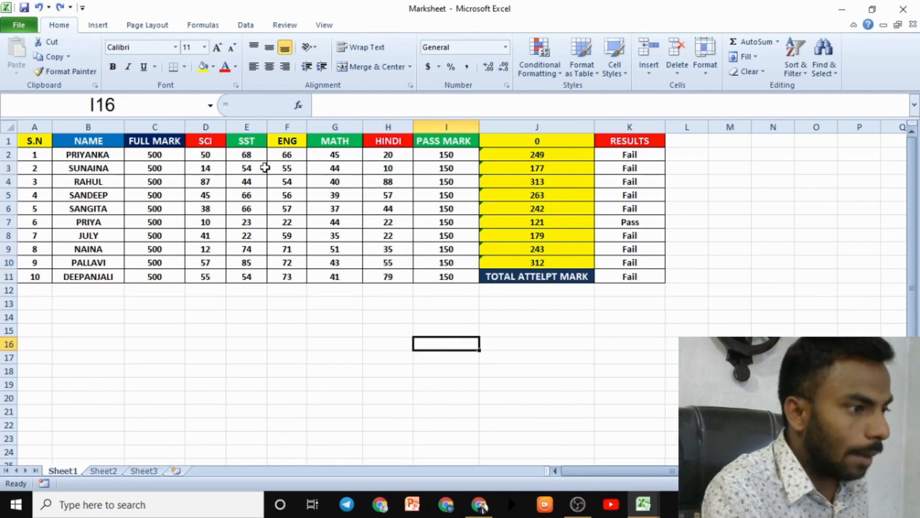
Sum the ENG marks in F2:F11 into F12, undo that total, and check the available AutoSum functions.
scroll(275, 184, up, 1)
drag(242, 163, 229, 314)
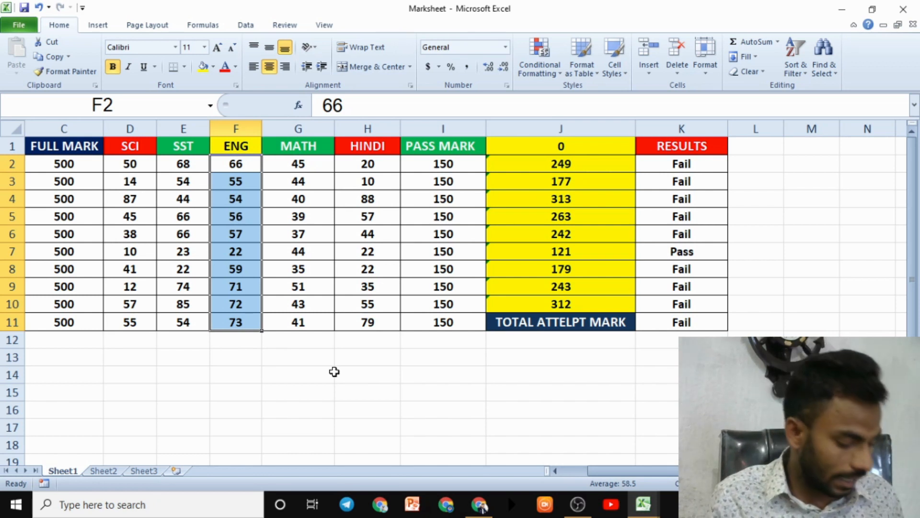
key(alt+equal)
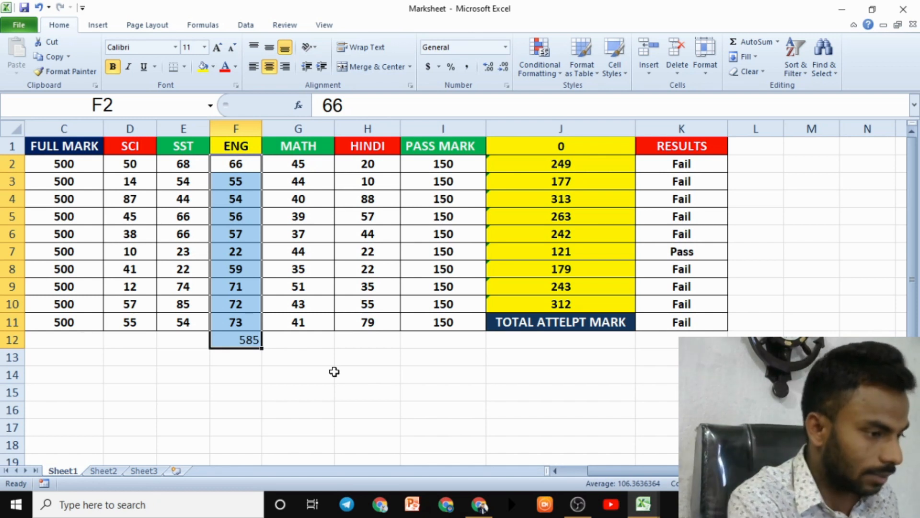
key(ctrl+z)
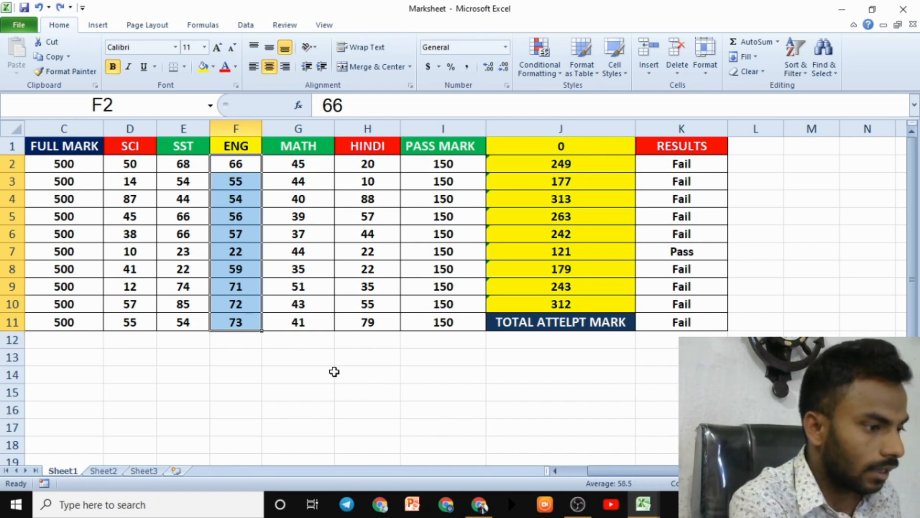
click(778, 42)
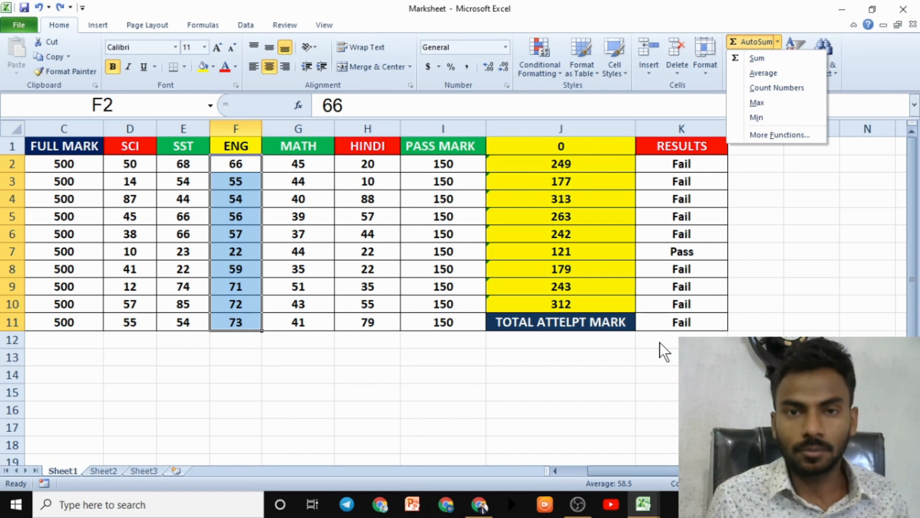
click(642, 349)
Enter the sample values 10, 20 and 30 in cells I15 to I17.
click(419, 388)
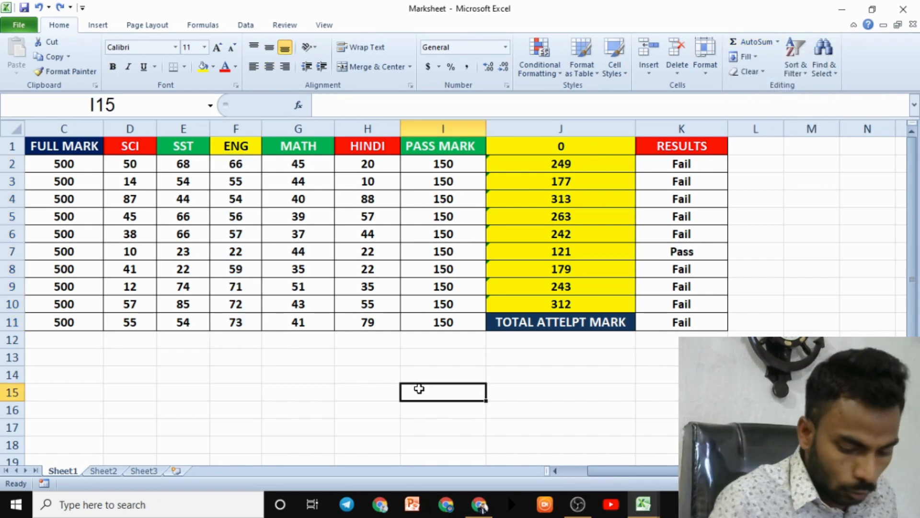
text(10)
key(Return)
text(20)
key(Return)
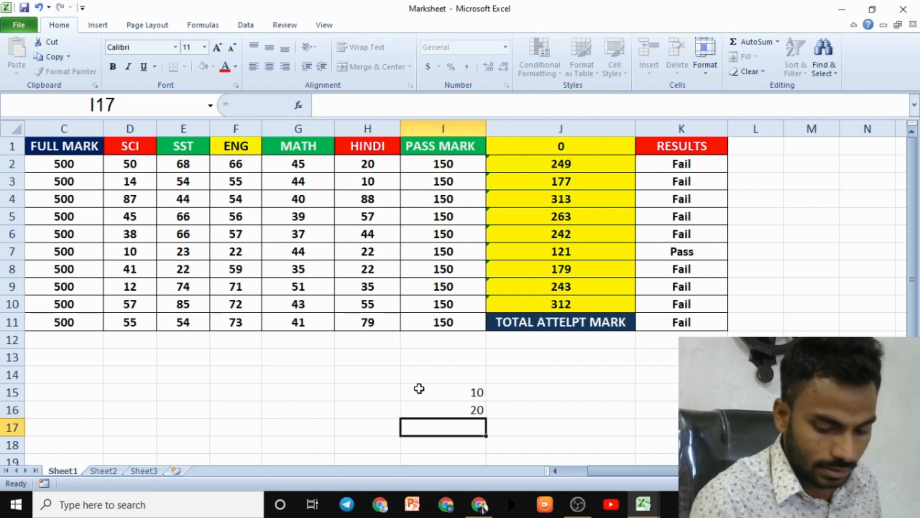
text(30)
click(673, 410)
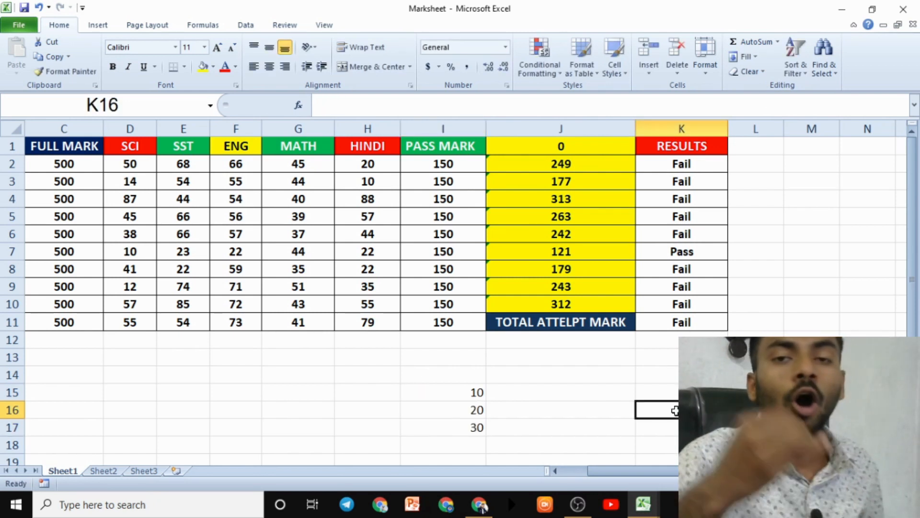
Average the sample values in I15:I17 with AutoSum's Average function and inspect the resulting formula in I18.
scroll(448, 331, down, 2)
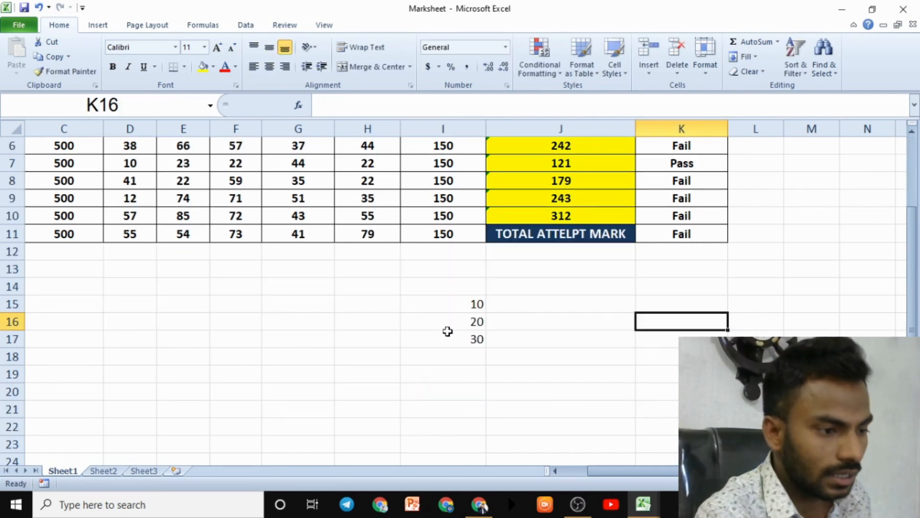
drag(464, 304, 473, 333)
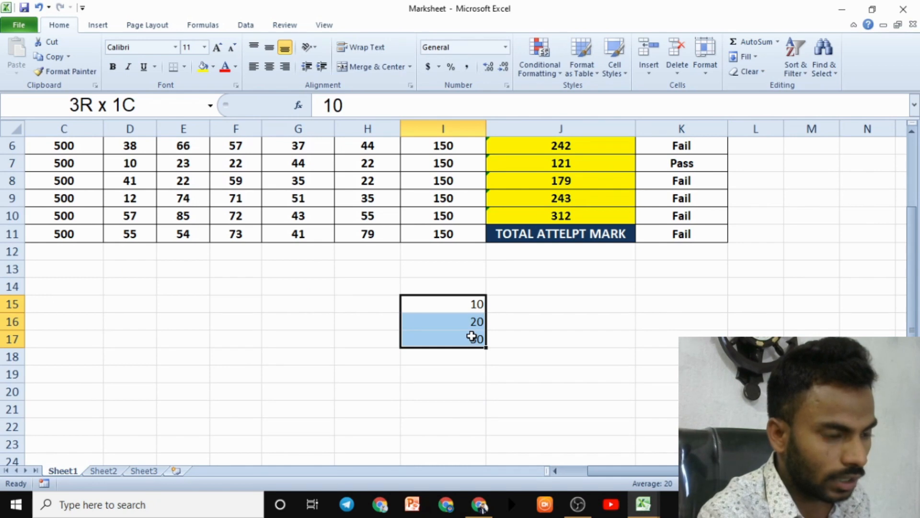
click(777, 43)
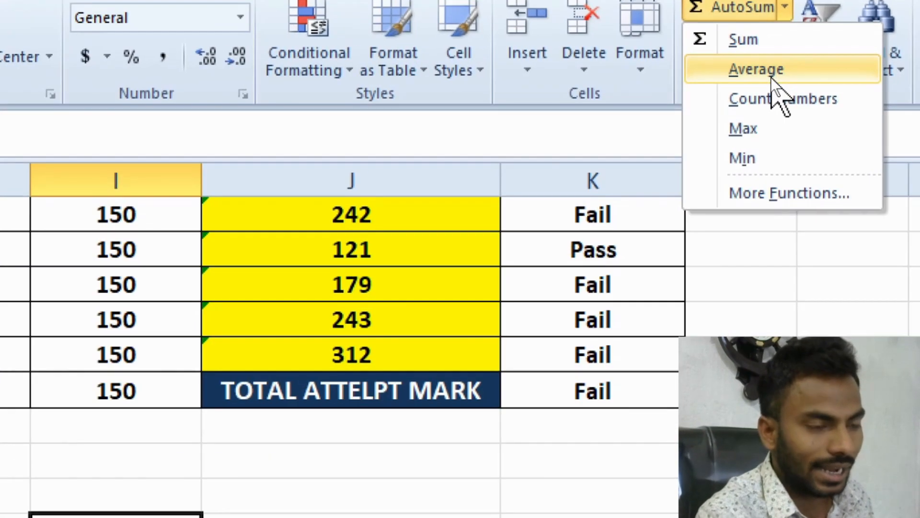
click(771, 77)
click(512, 370)
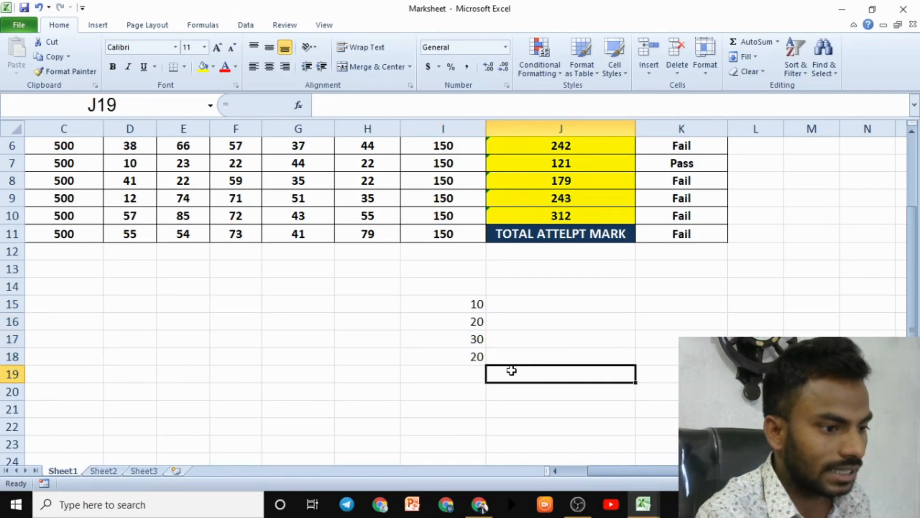
click(476, 356)
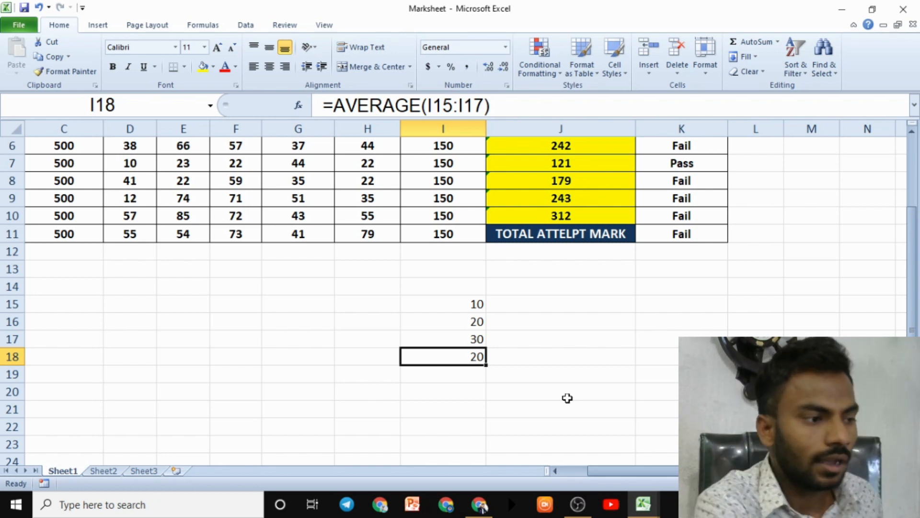
Average the HINDI marks in H2:H11 with AutoSum's Average function, placing the result in H12.
scroll(567, 398, up, 2)
drag(372, 165, 375, 322)
click(778, 42)
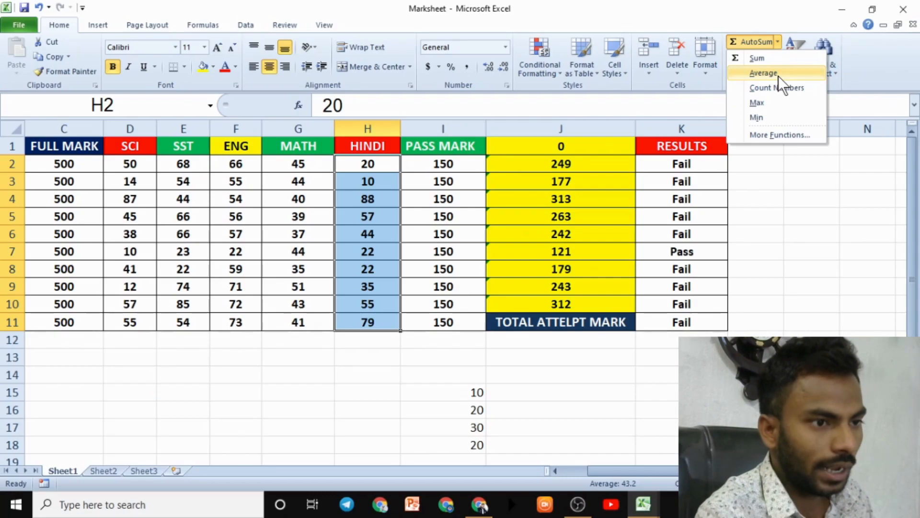
click(778, 76)
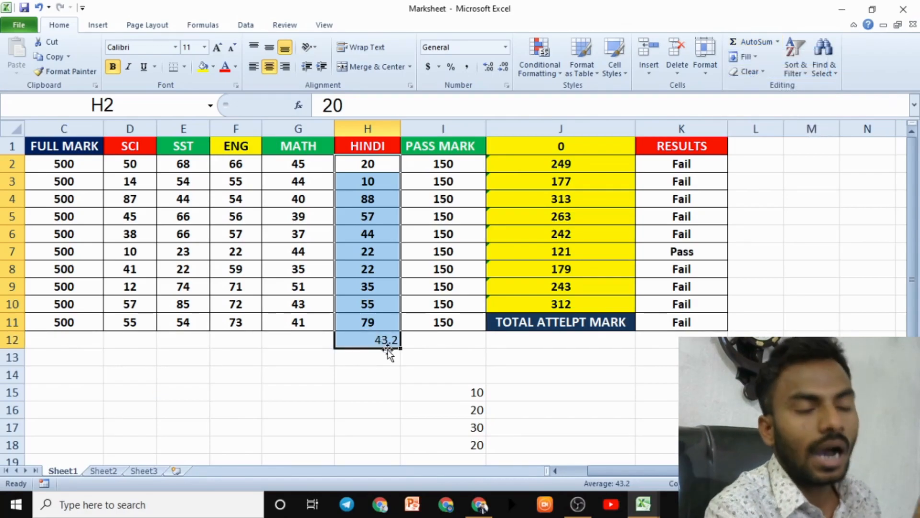
click(766, 200)
click(778, 41)
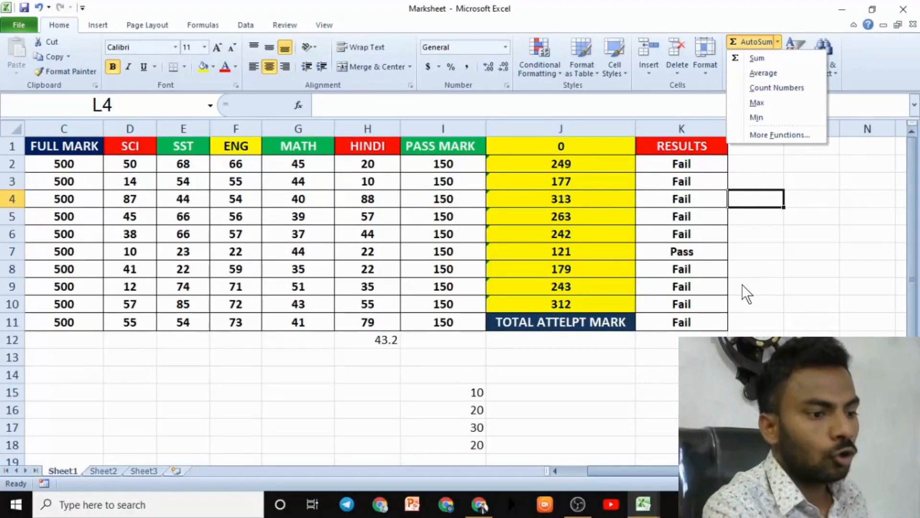
click(742, 284)
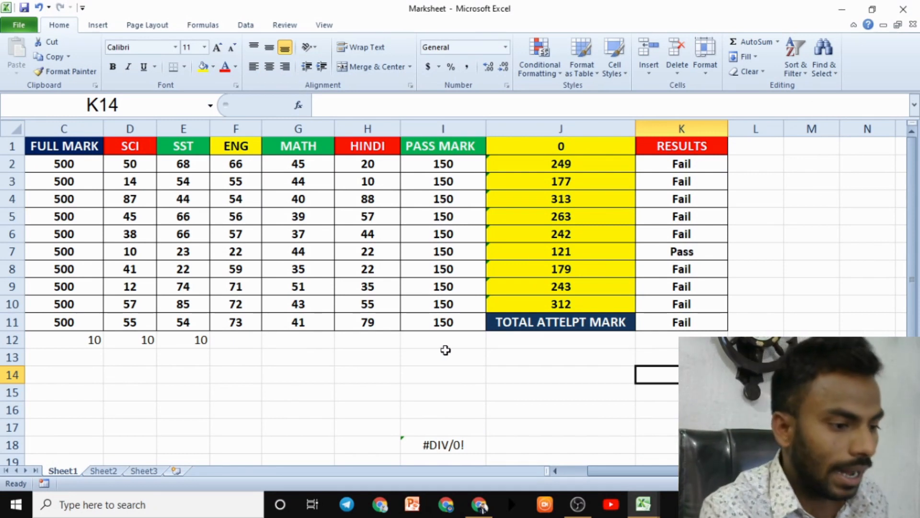
Count the numbers in F3:H11 with a manual COUNT formula in cell I14 and inspect the finished formula.
click(441, 377)
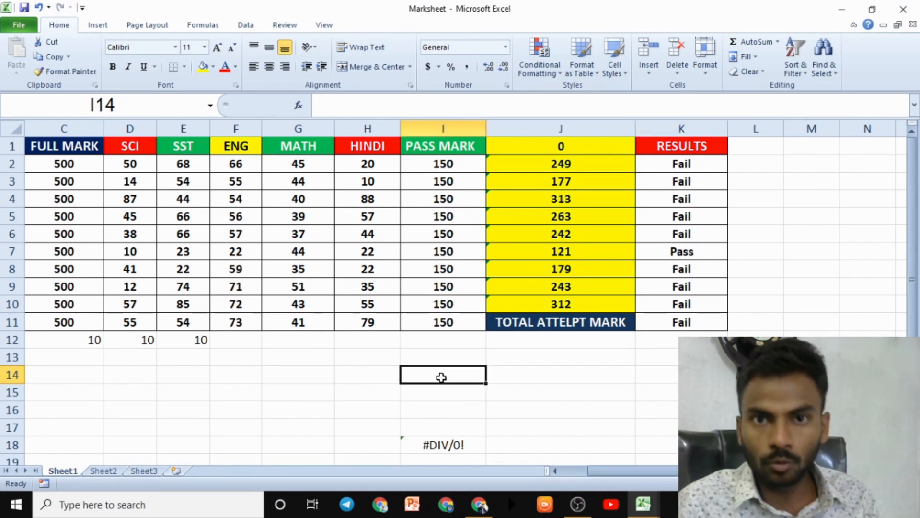
scroll(450, 377, up, 2)
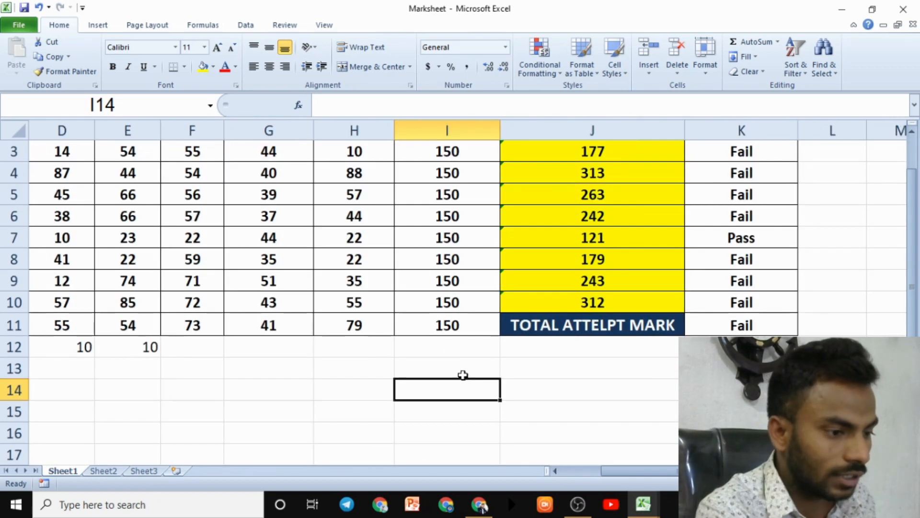
text(=)
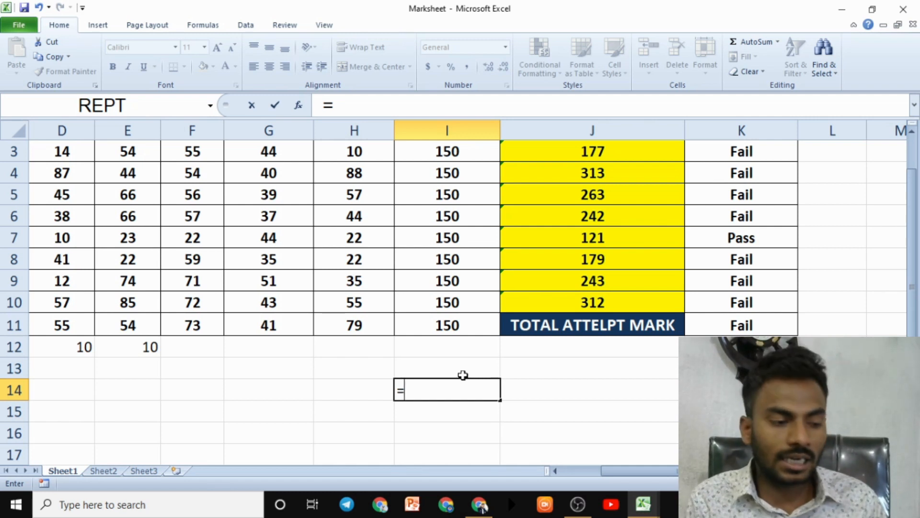
text(count)
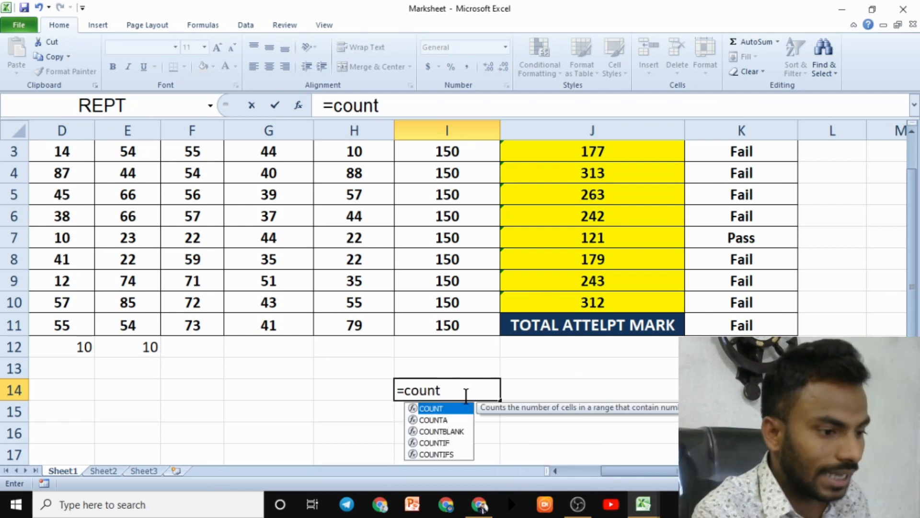
key(Tab)
key(BackSpace)
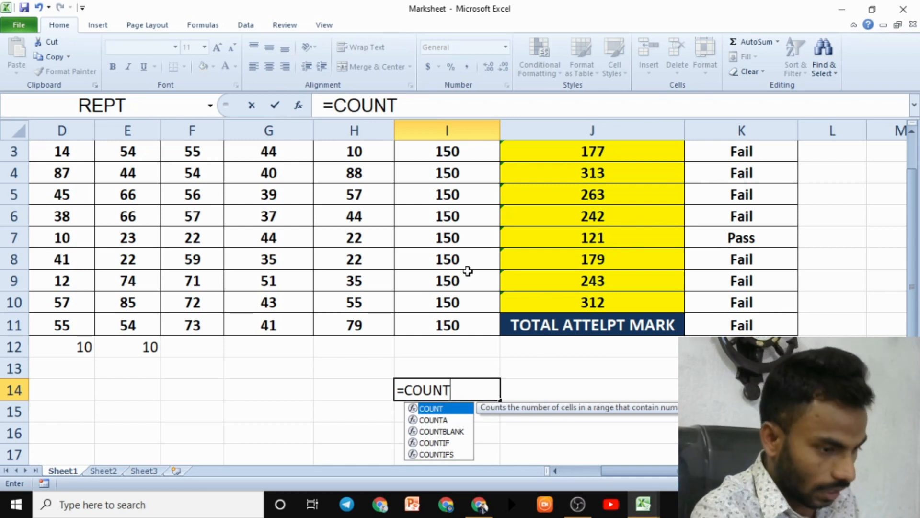
text(()
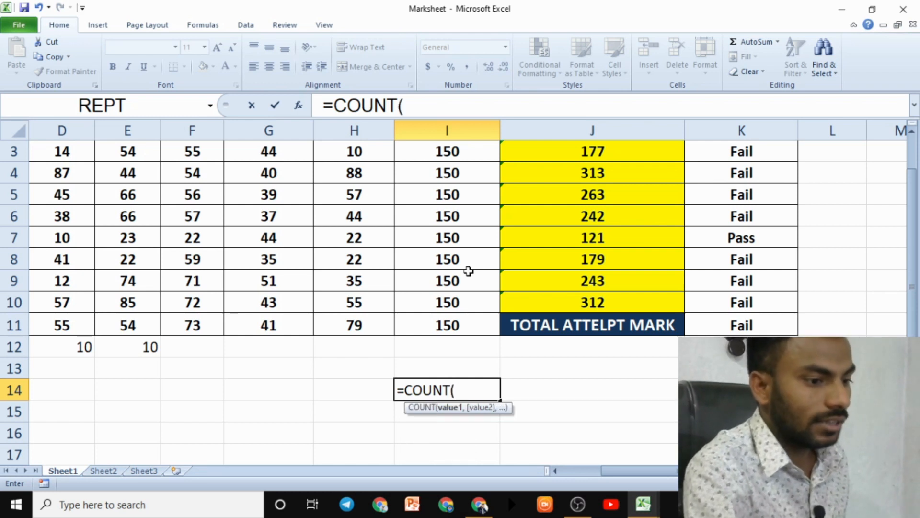
drag(201, 152, 376, 325)
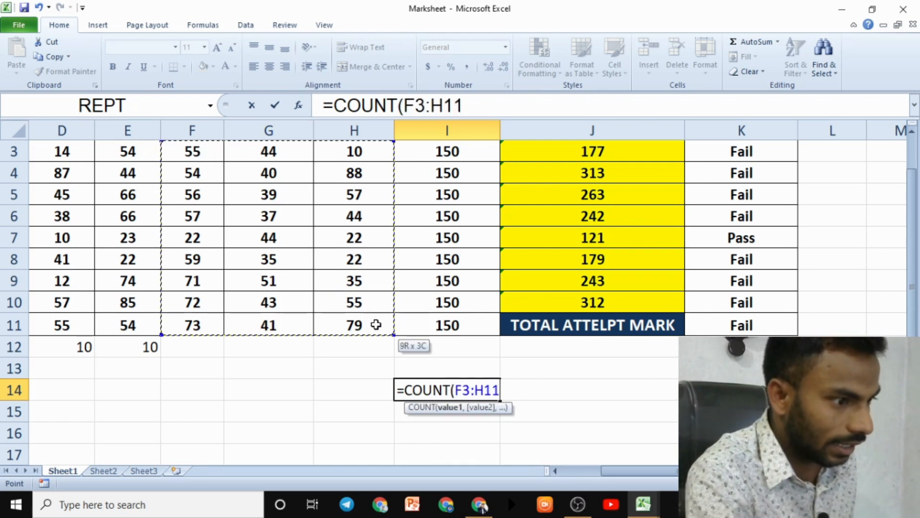
text())
key(Return)
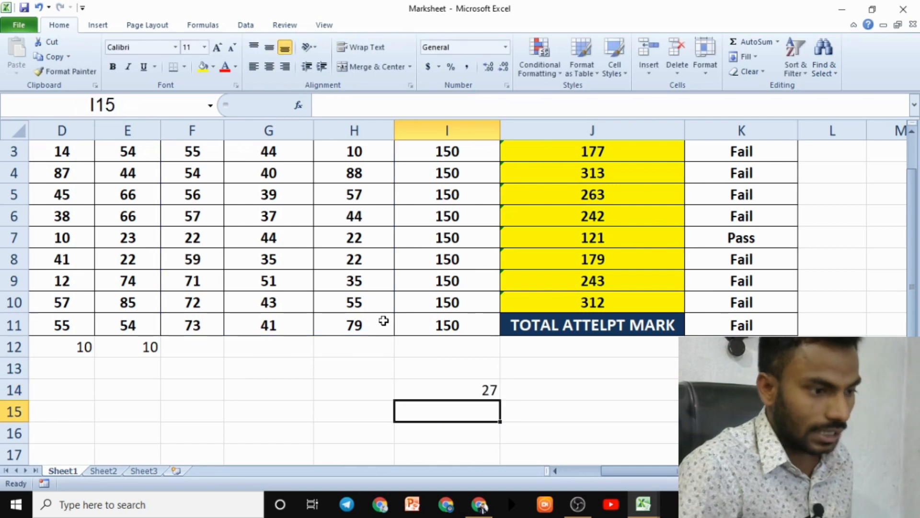
click(457, 395)
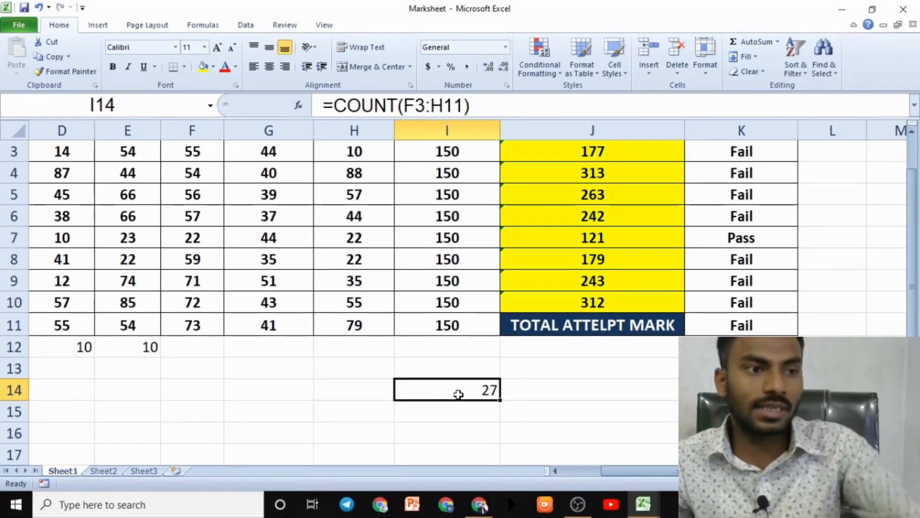
Find the highest SST mark in E2:E11 with AutoSum's Max function and inspect the resulting formula in E13.
click(778, 42)
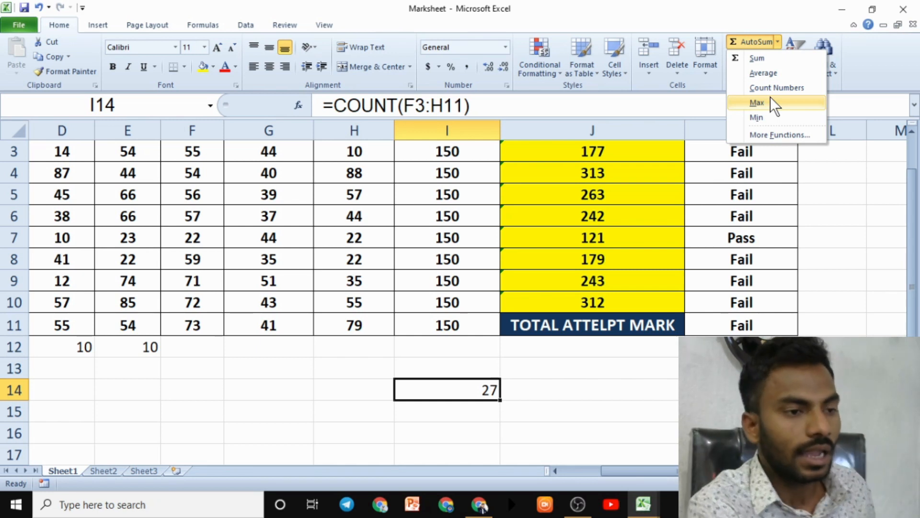
click(738, 187)
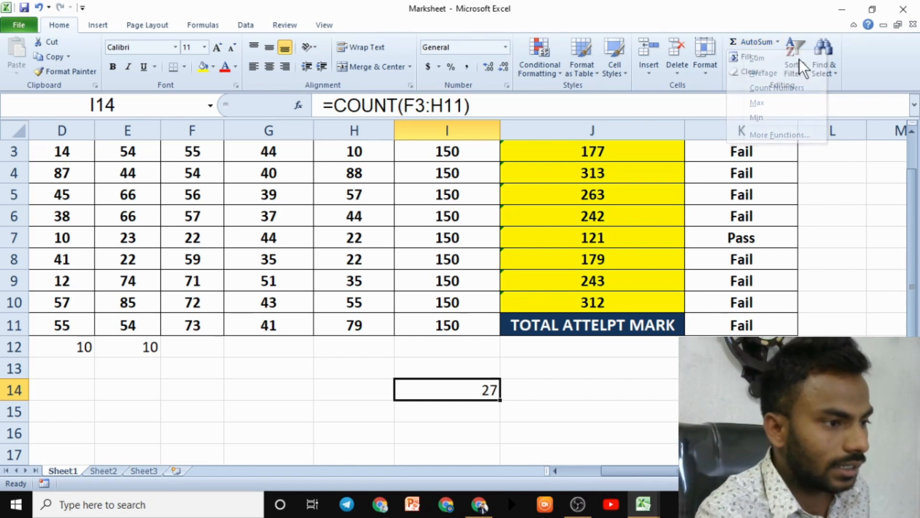
scroll(403, 225, up, 1)
drag(435, 180, 466, 376)
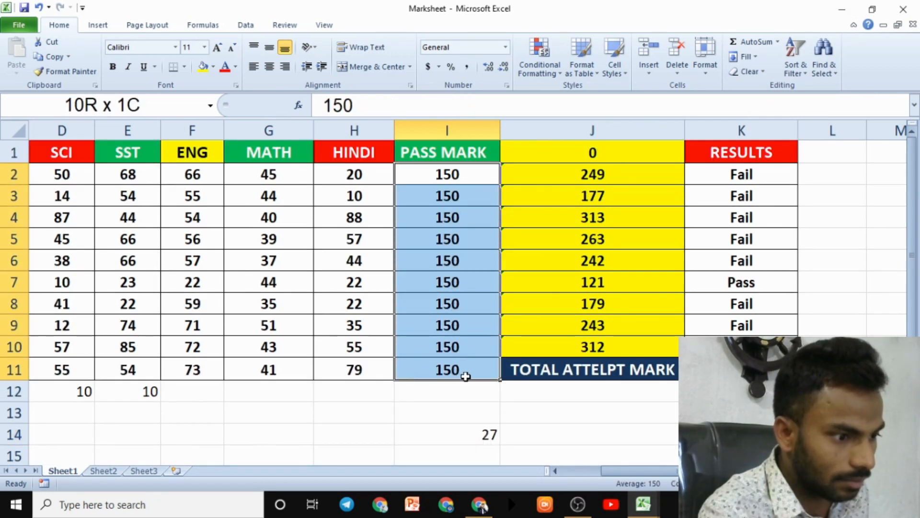
click(407, 395)
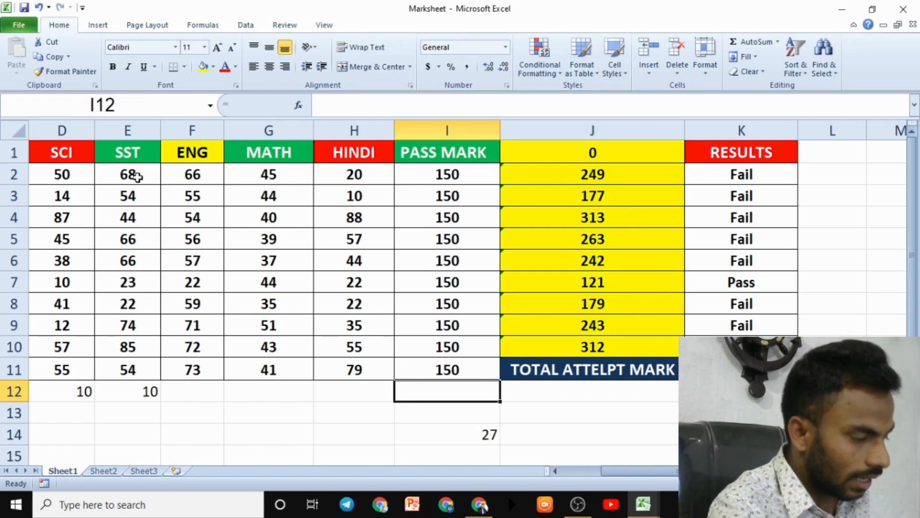
drag(138, 177, 139, 373)
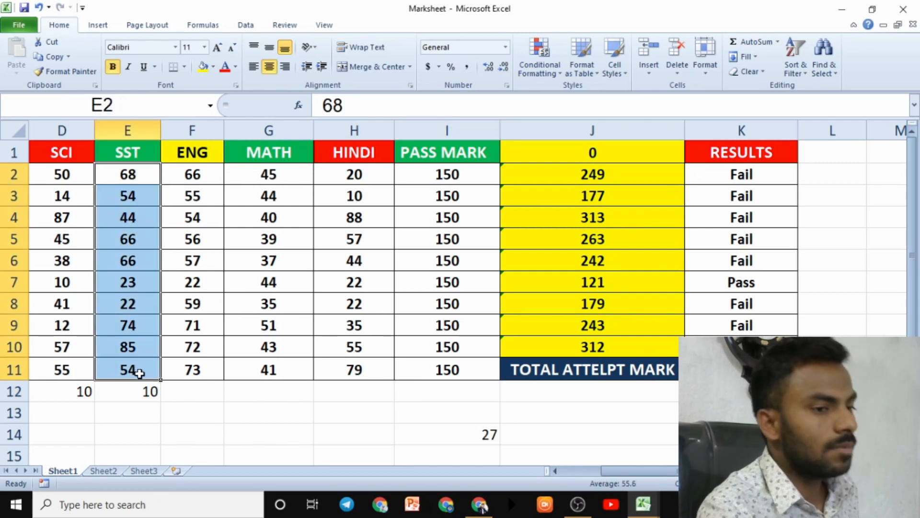
click(776, 43)
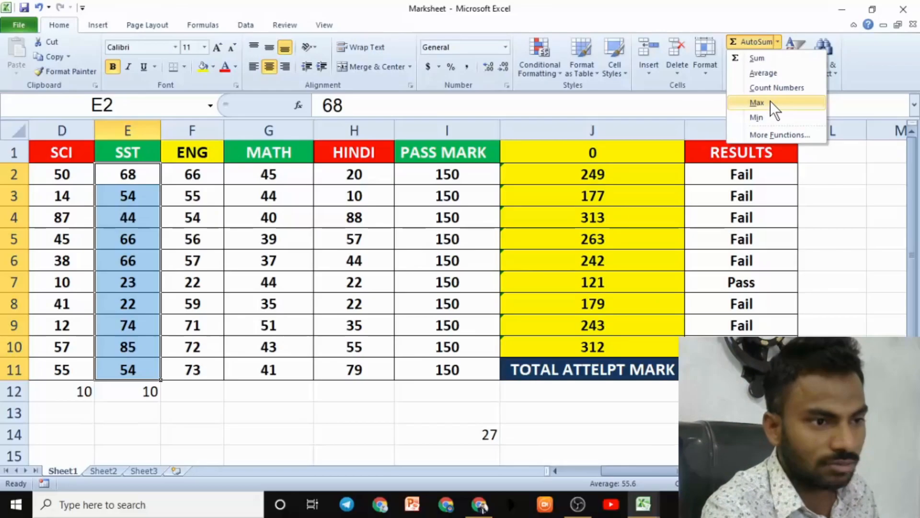
click(770, 101)
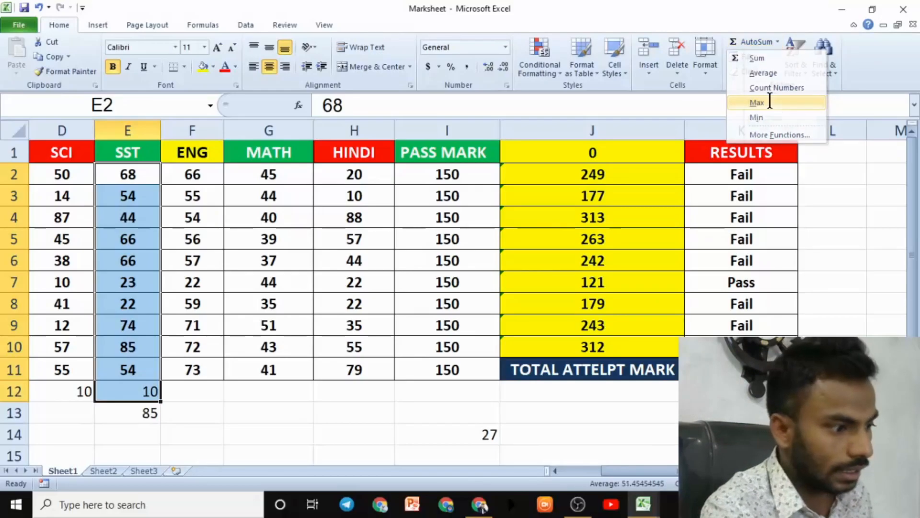
click(152, 413)
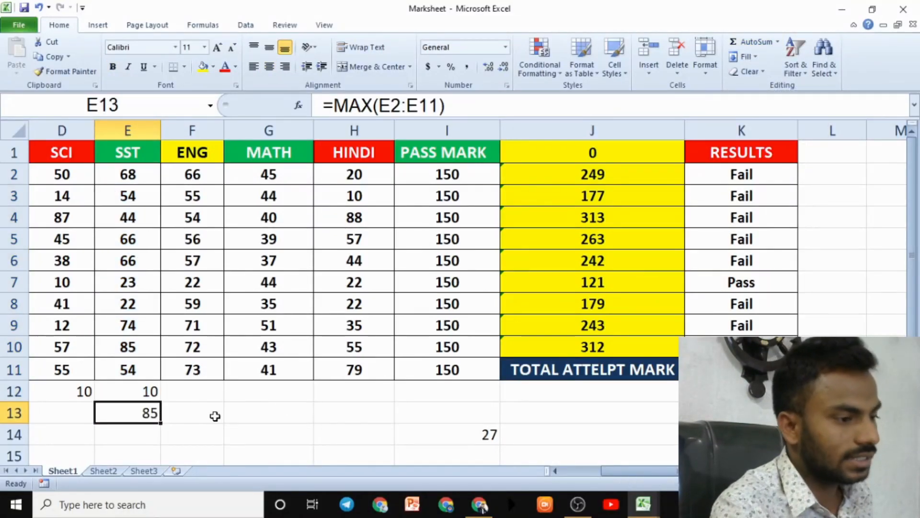
Find the lowest HINDI mark in H2:H11 with AutoSum's Min function and inspect the resulting formula in H12.
click(355, 369)
click(364, 177)
drag(364, 177, 354, 370)
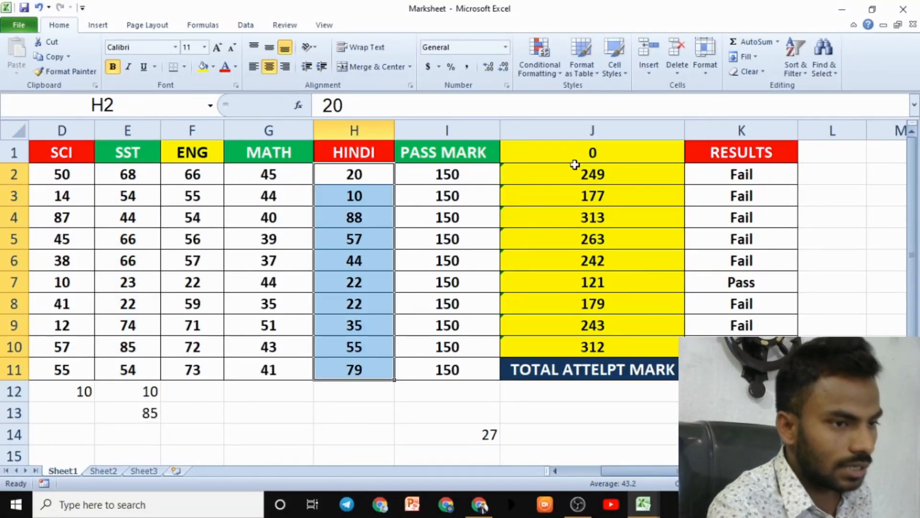
click(778, 42)
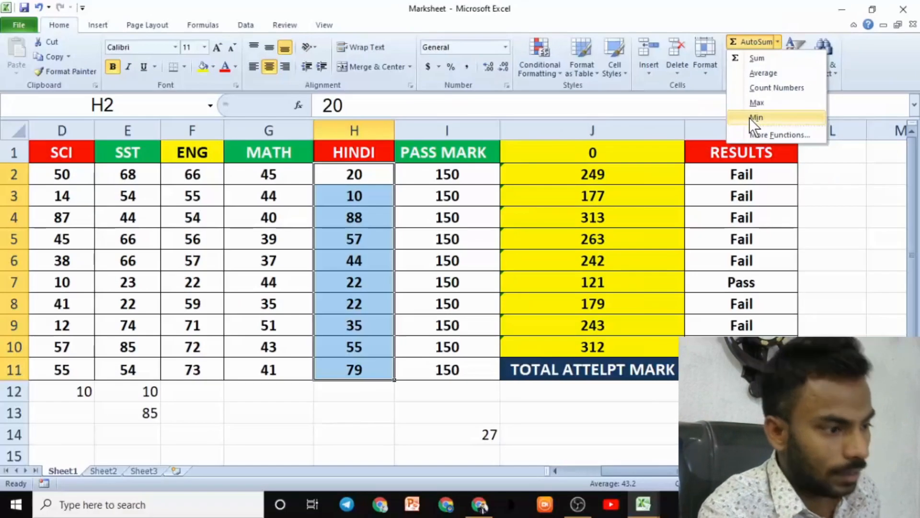
click(755, 117)
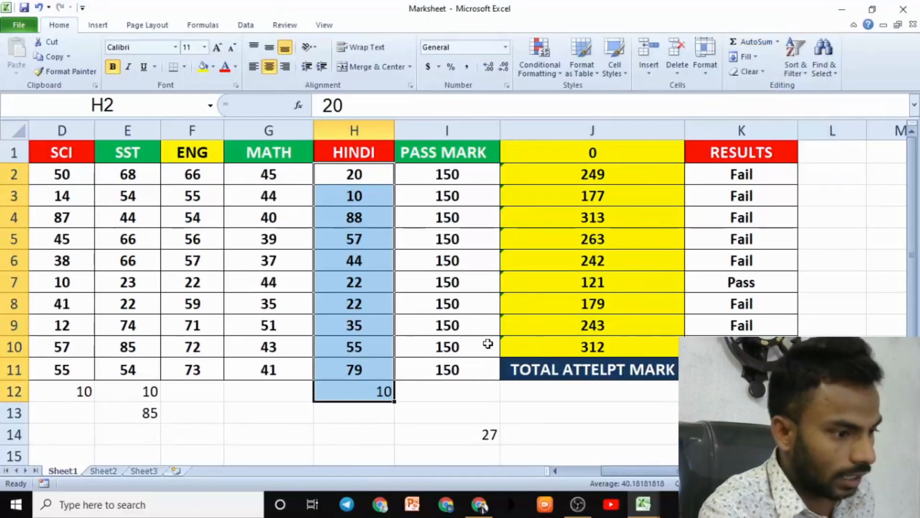
click(384, 391)
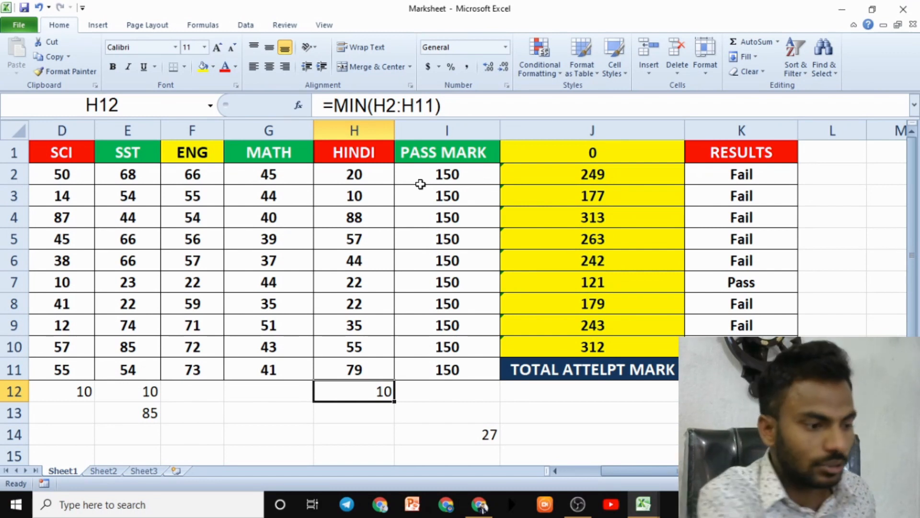
Find the lowest value in F2:I11 with a manual MIN formula in cell F16 and inspect the finished formula.
scroll(427, 212, down, 3)
click(376, 340)
click(214, 263)
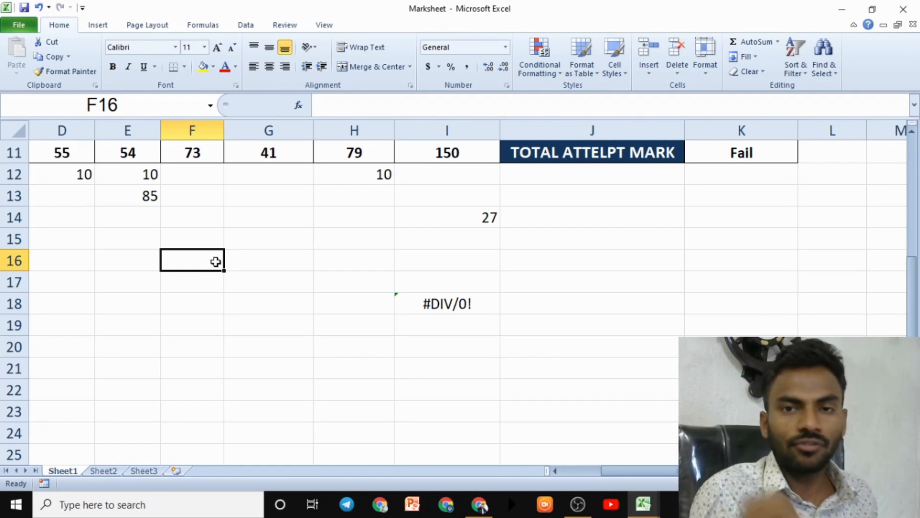
text(=min)
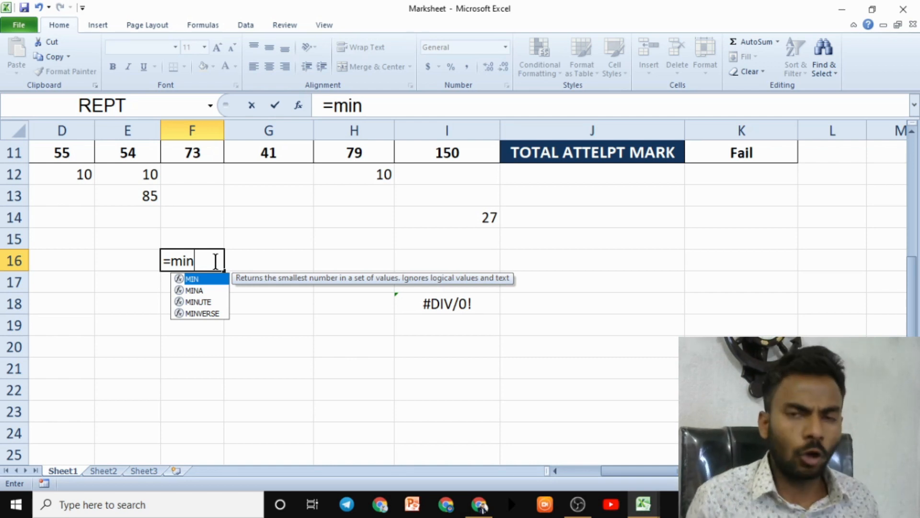
text(()
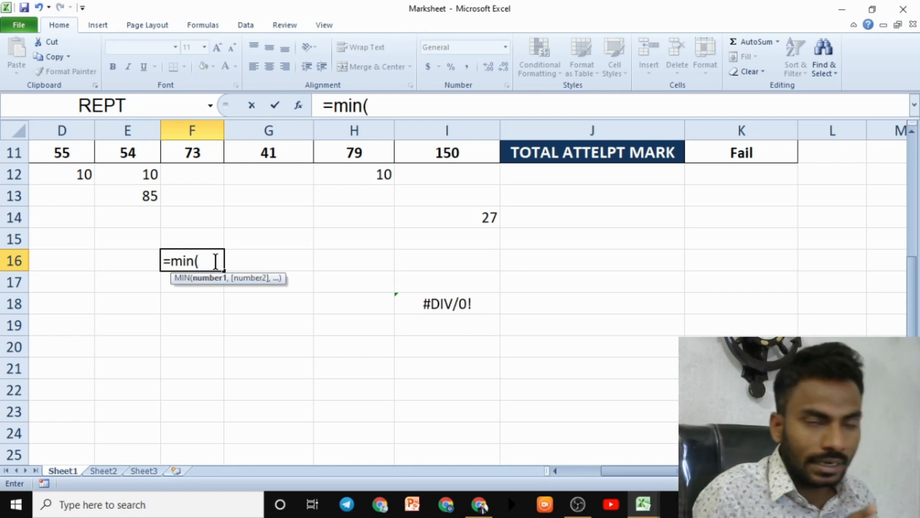
key(BackSpace)
key(Tab)
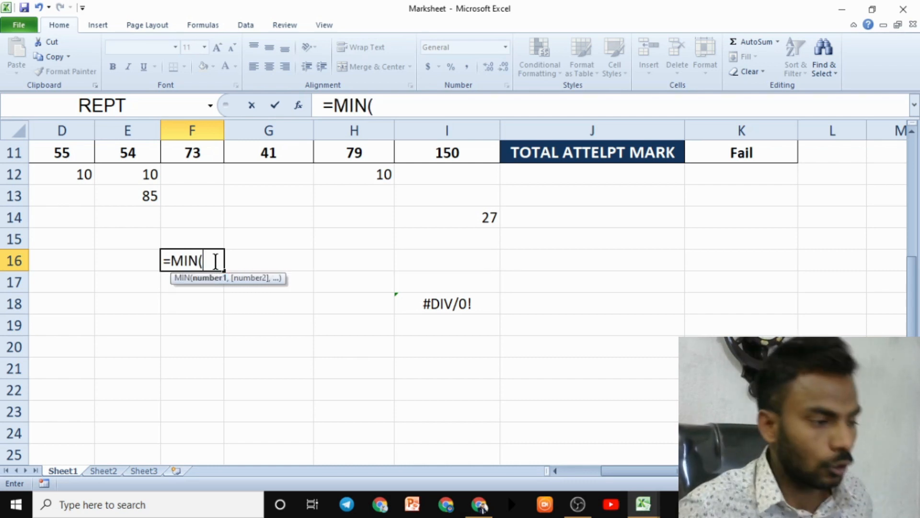
scroll(154, 166, up, 4)
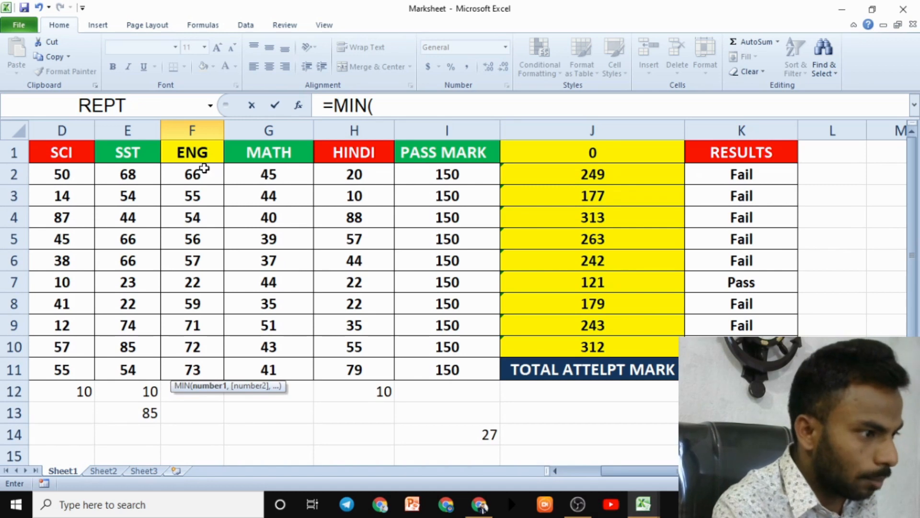
drag(206, 171, 443, 369)
scroll(359, 360, down, 5)
scroll(360, 359, down, 5)
scroll(356, 378, up, 7)
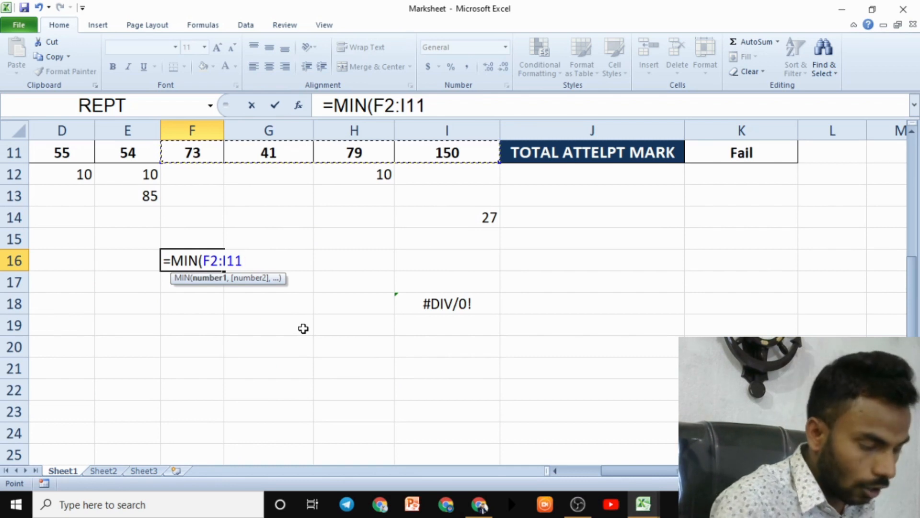
text())
key(Return)
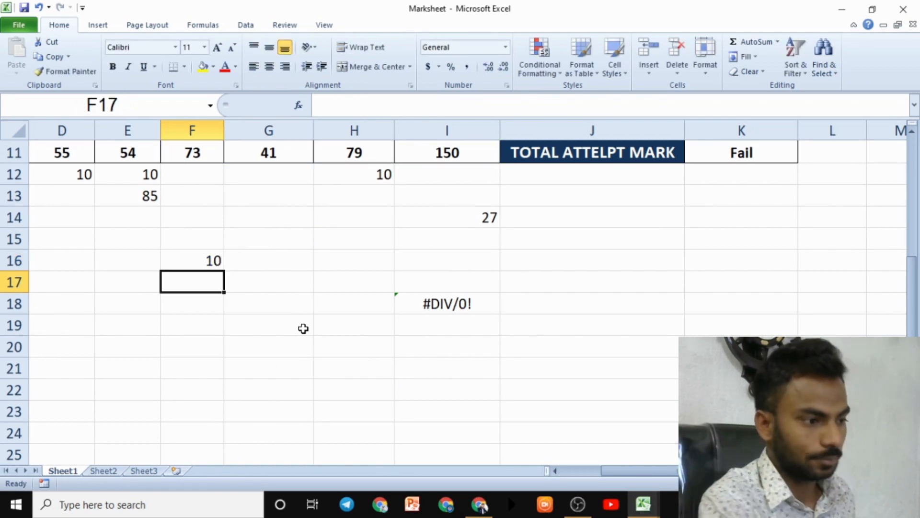
click(211, 258)
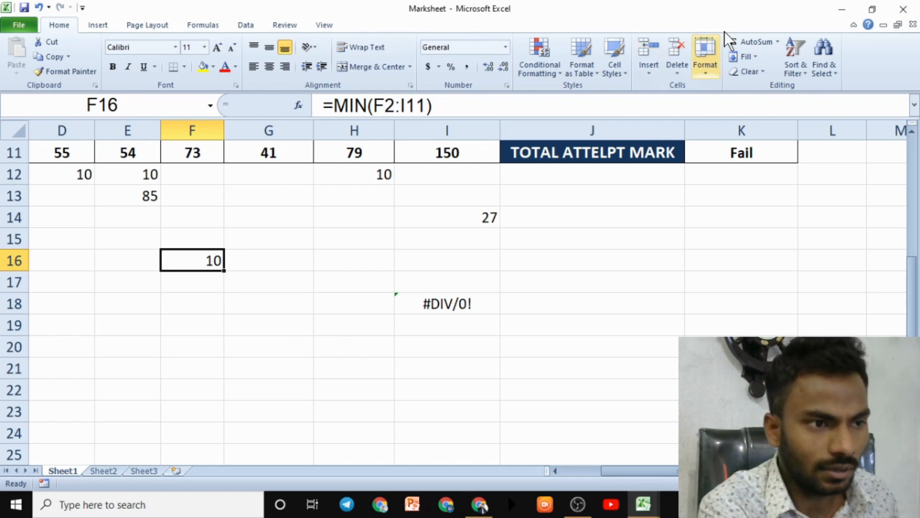
Check the AutoSum functions, and examine the available Fill options with the RESULTS column selected.
click(780, 43)
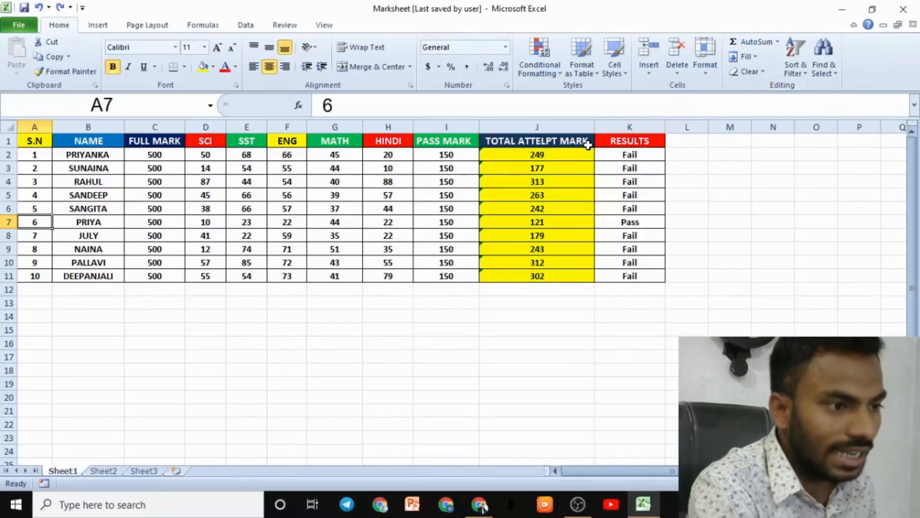
click(160, 239)
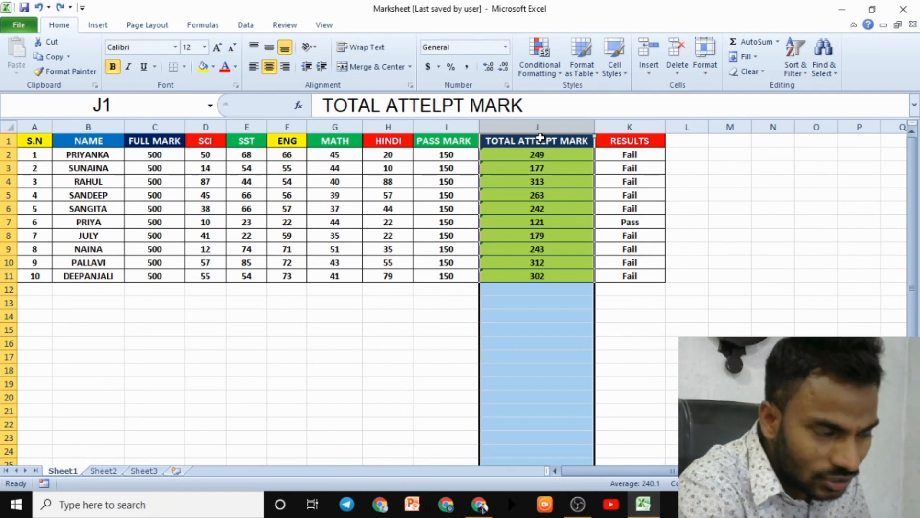
click(642, 158)
click(547, 127)
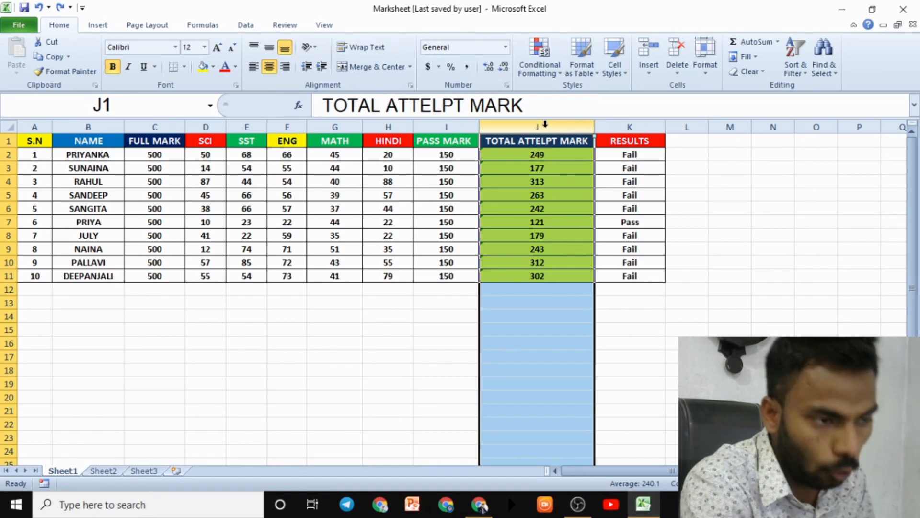
click(630, 127)
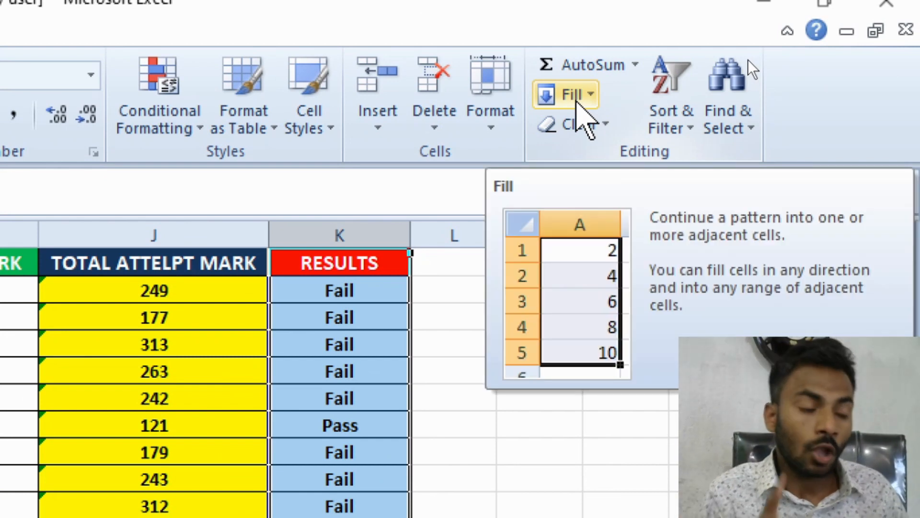
click(577, 102)
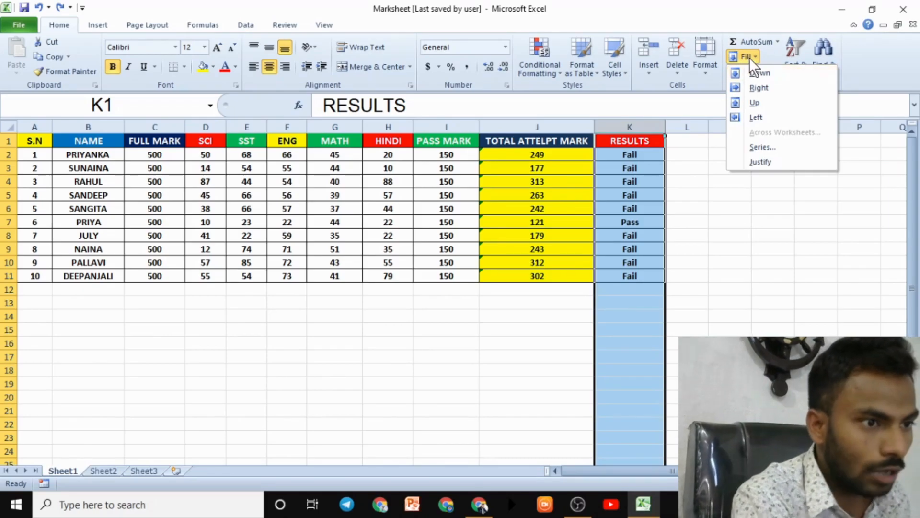
click(582, 95)
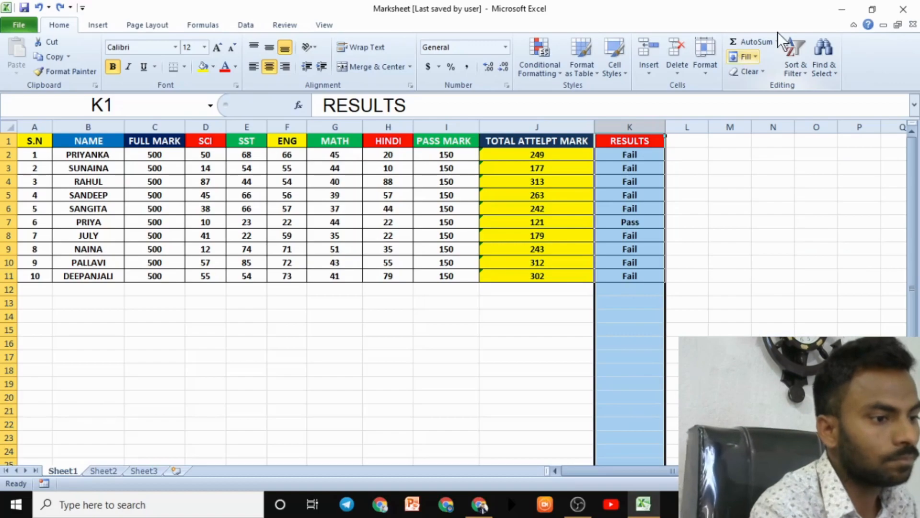
click(846, 262)
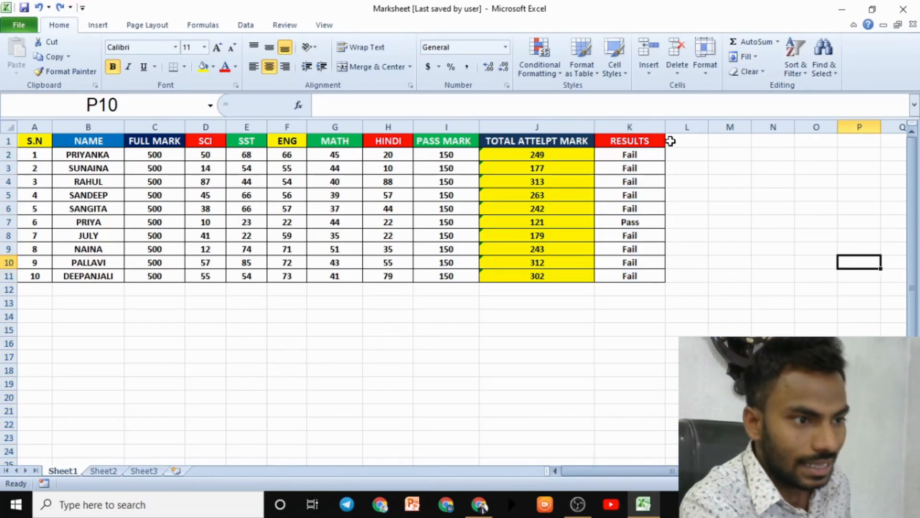
click(647, 127)
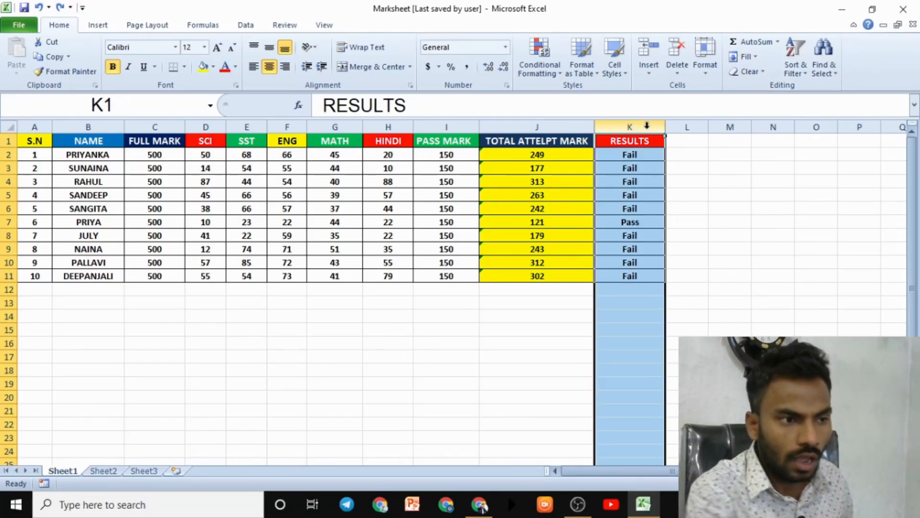
click(686, 123)
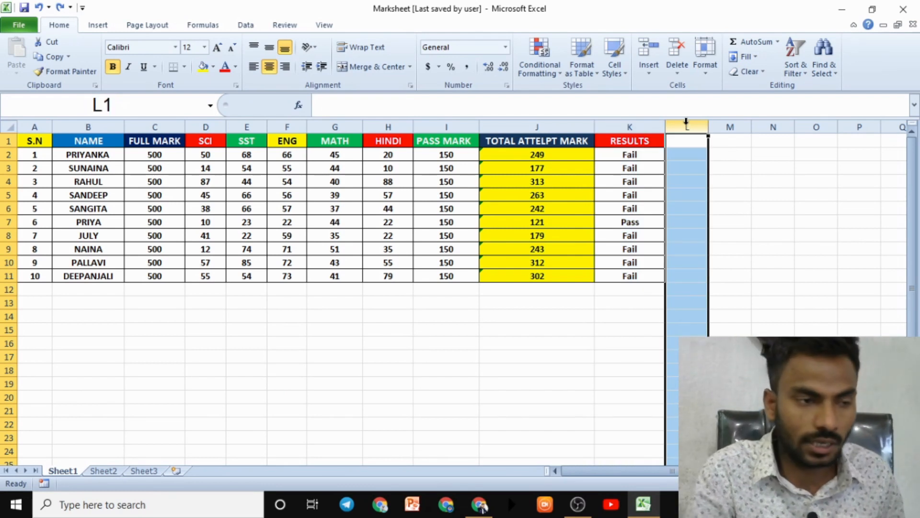
click(642, 126)
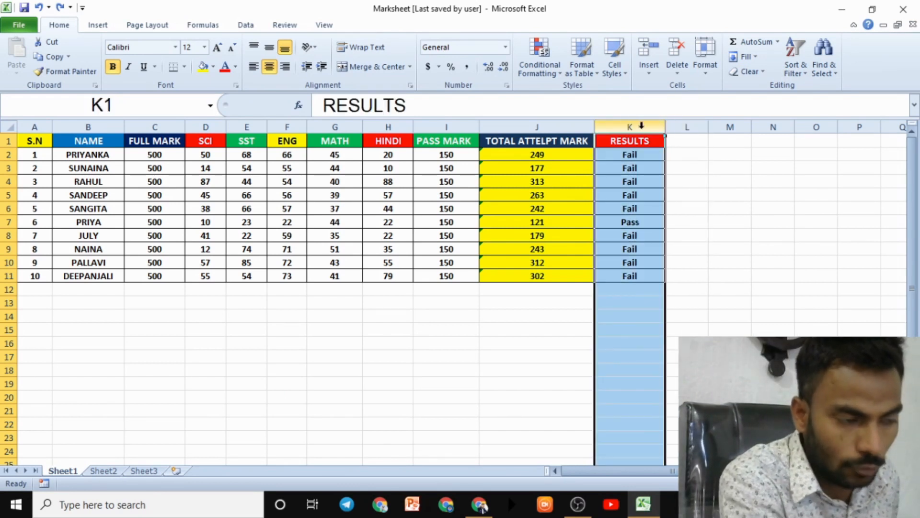
click(682, 124)
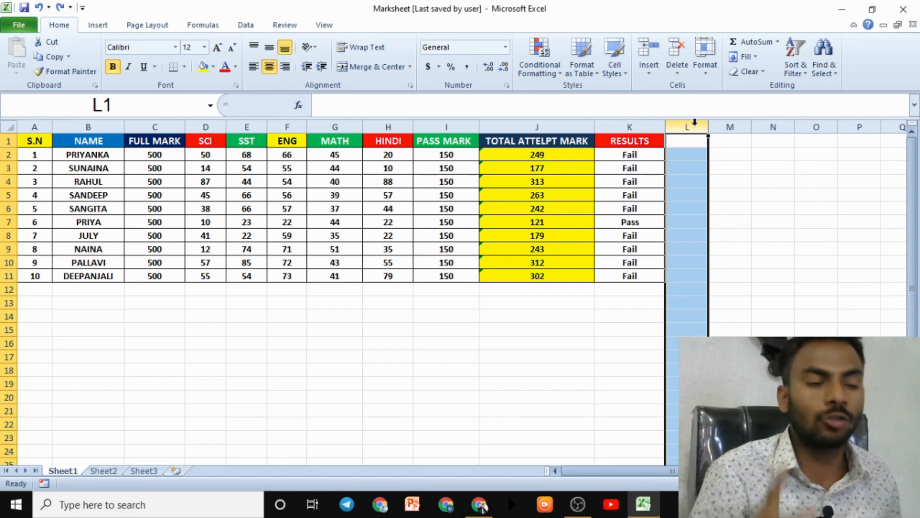
click(786, 165)
click(700, 125)
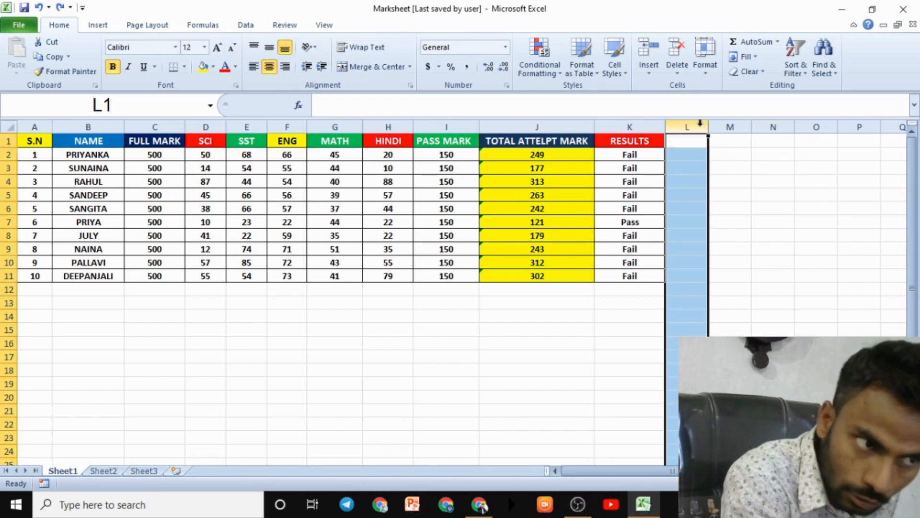
click(634, 151)
click(696, 126)
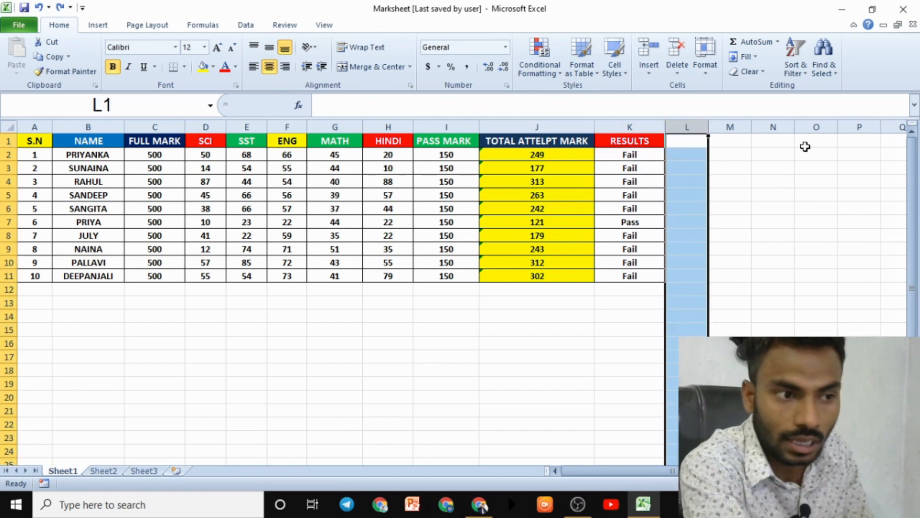
click(816, 126)
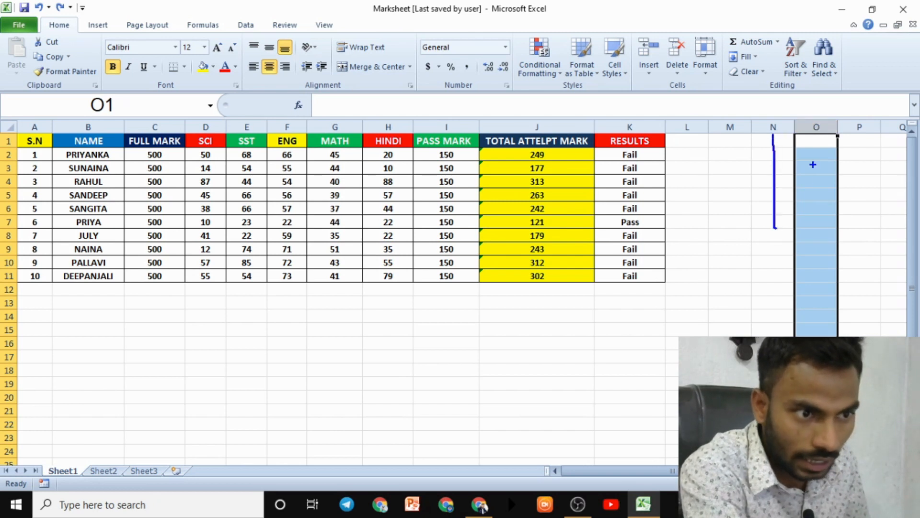
drag(812, 165, 815, 232)
drag(776, 207, 782, 255)
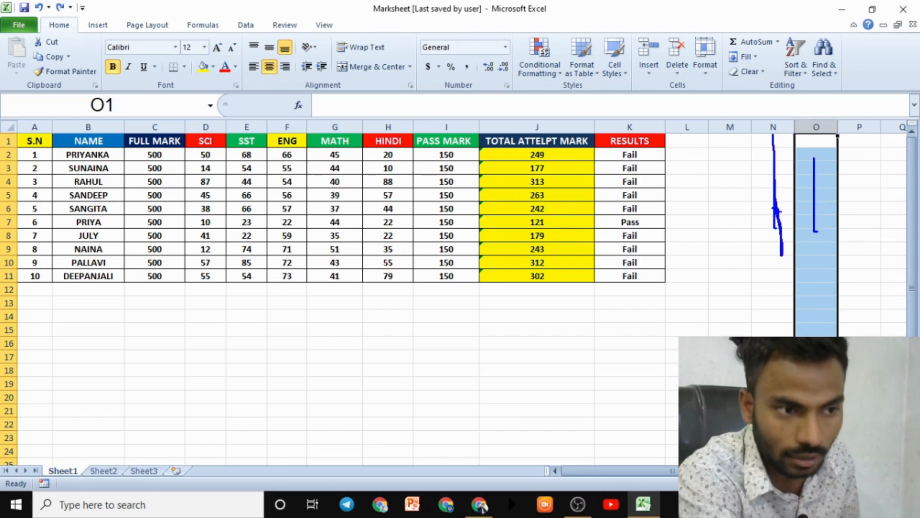
Copy the RESULTS column into the empty column L with Fill Right, and compare both columns.
click(687, 126)
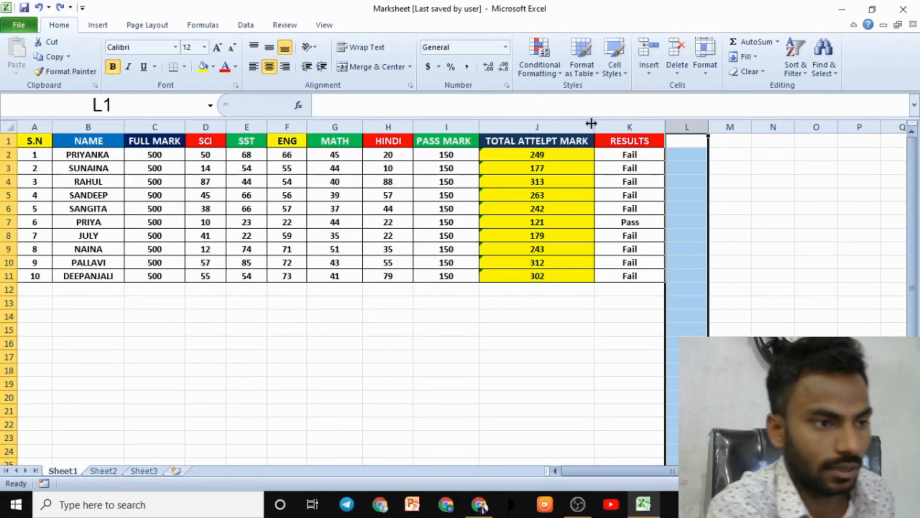
click(756, 58)
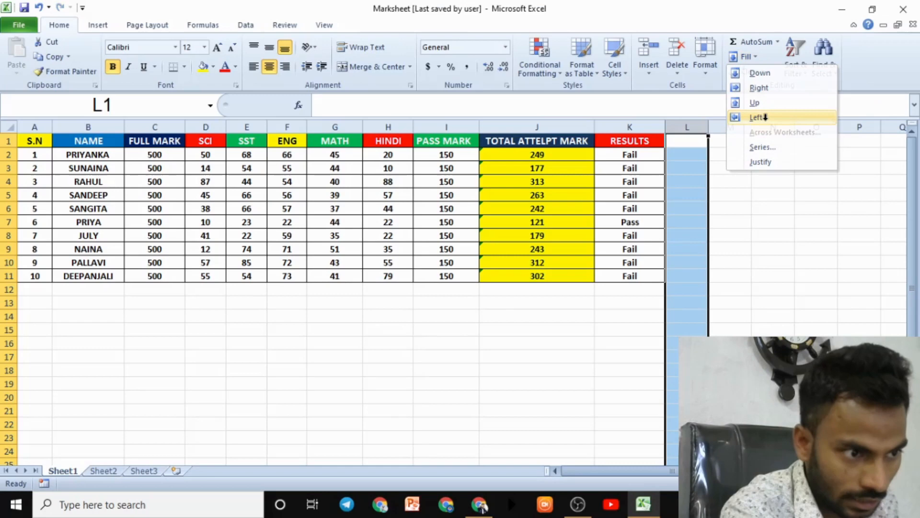
click(764, 120)
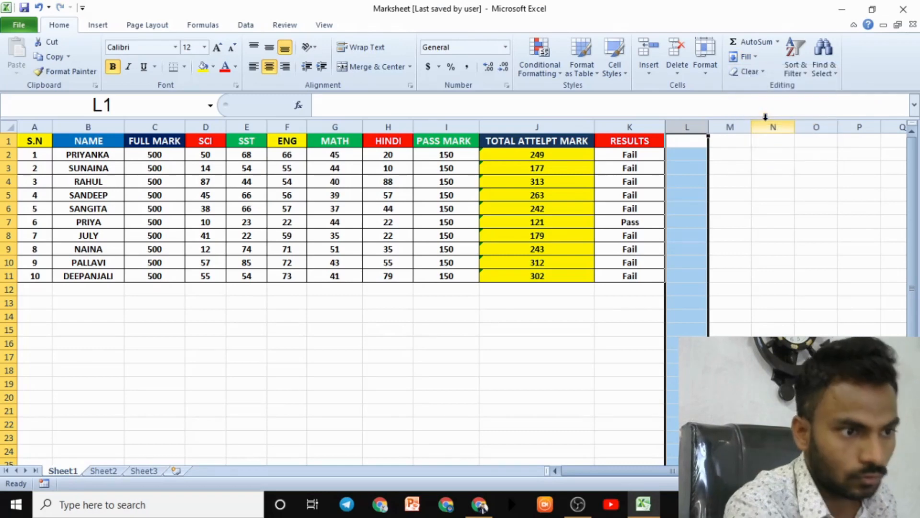
click(755, 58)
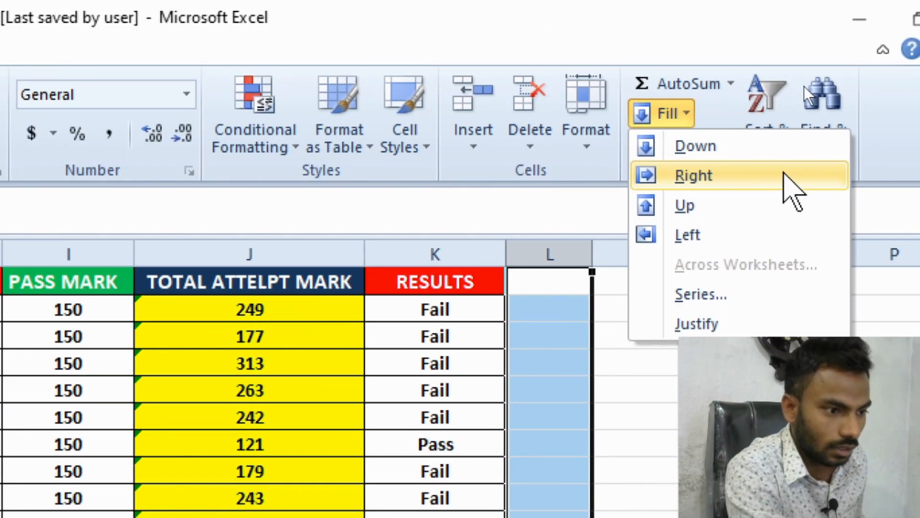
click(785, 176)
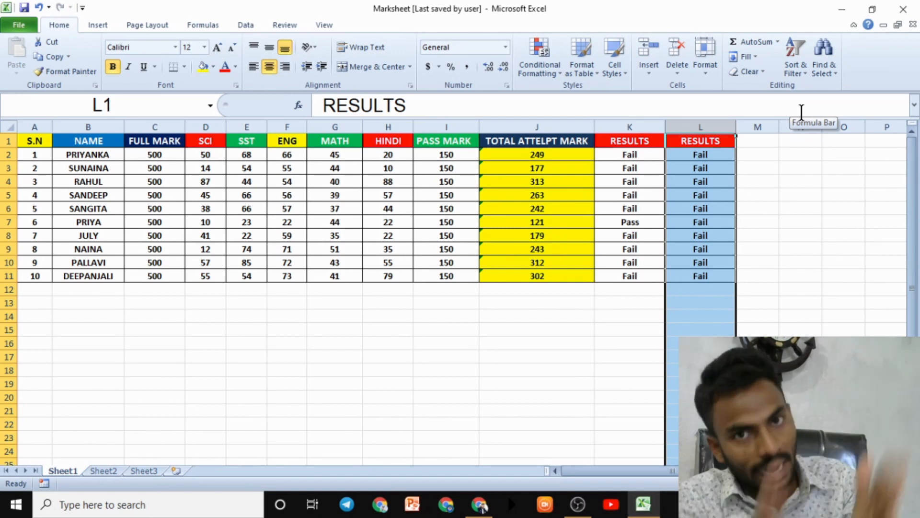
click(637, 127)
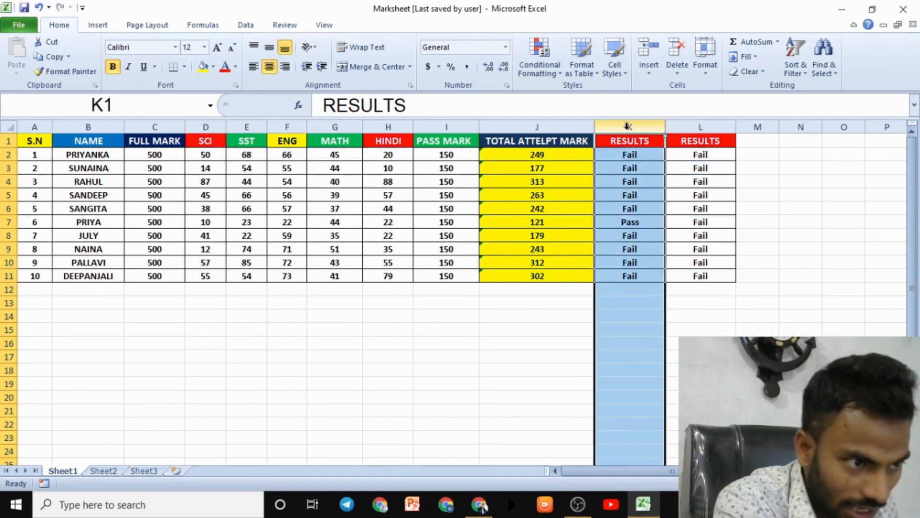
click(705, 126)
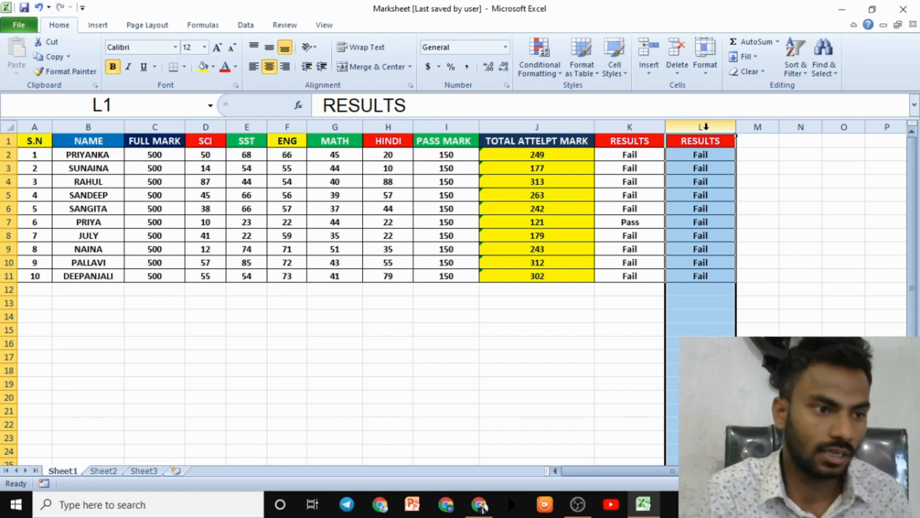
Fill the SCI column with the contents of the FULL MARK column using Fill Right, check both columns, and undo the fill.
click(376, 343)
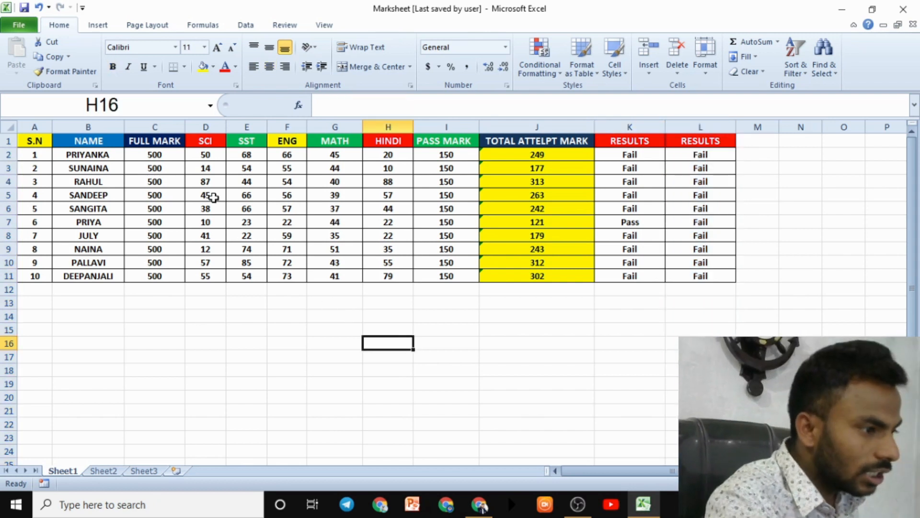
click(161, 142)
click(161, 125)
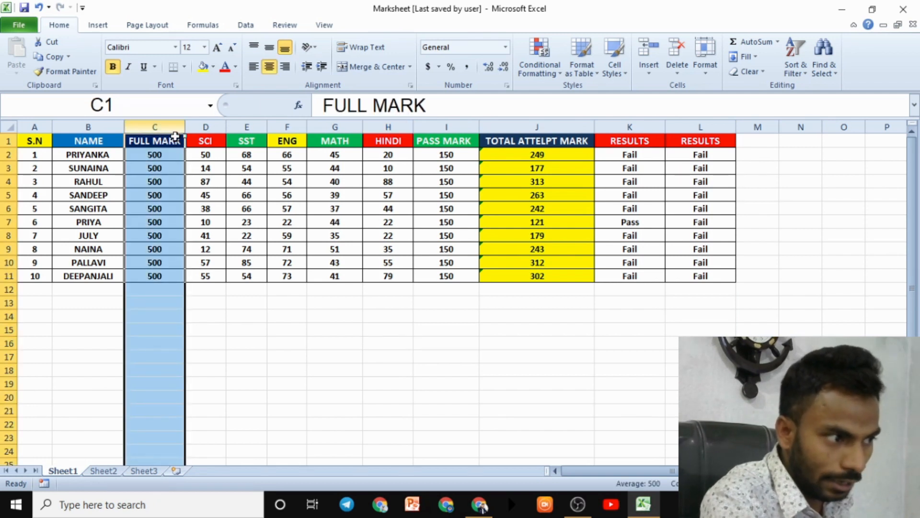
click(212, 126)
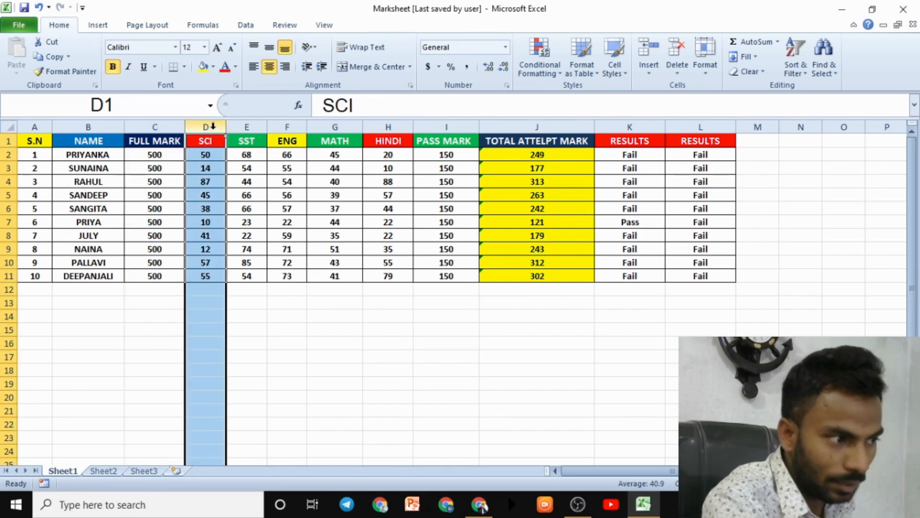
click(157, 125)
click(207, 136)
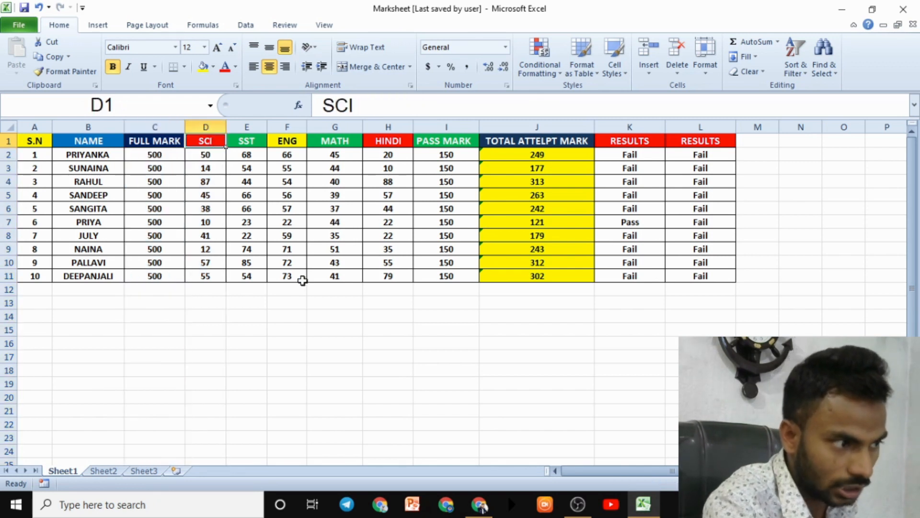
click(207, 125)
click(757, 56)
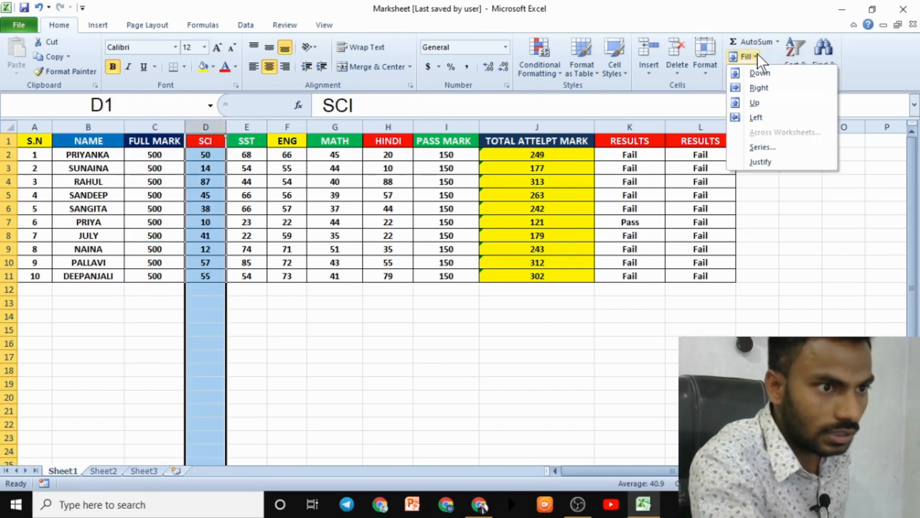
click(769, 88)
click(162, 128)
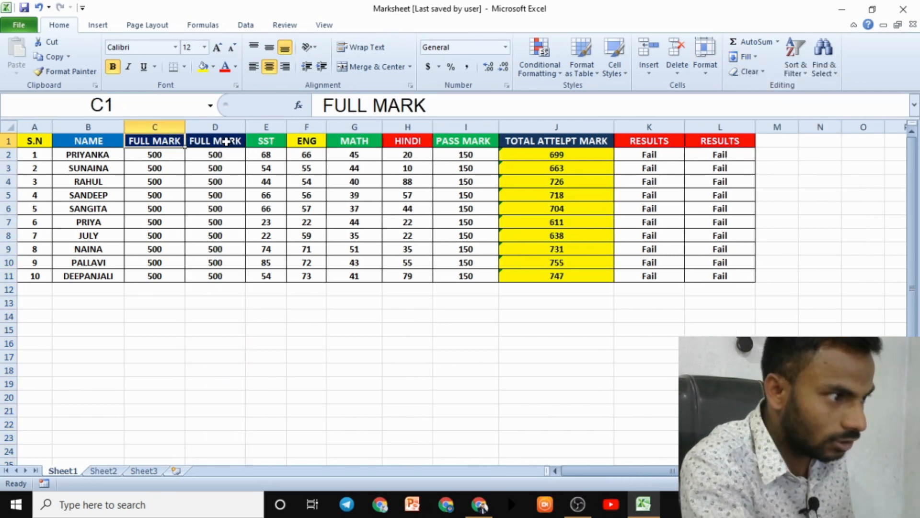
click(229, 125)
key(ctrl+z)
click(365, 316)
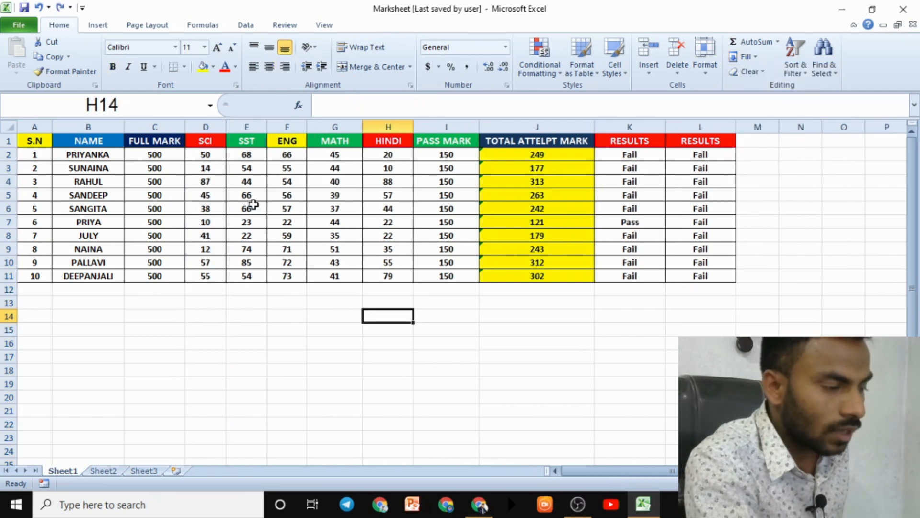
Fill the SST column with the contents of the ENG column using Fill Left, undoing the fill each time.
click(205, 140)
click(206, 126)
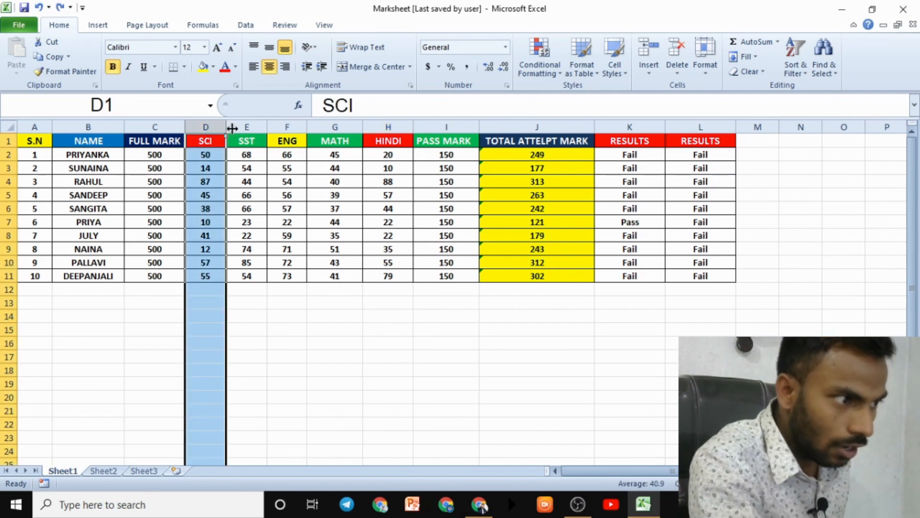
click(253, 125)
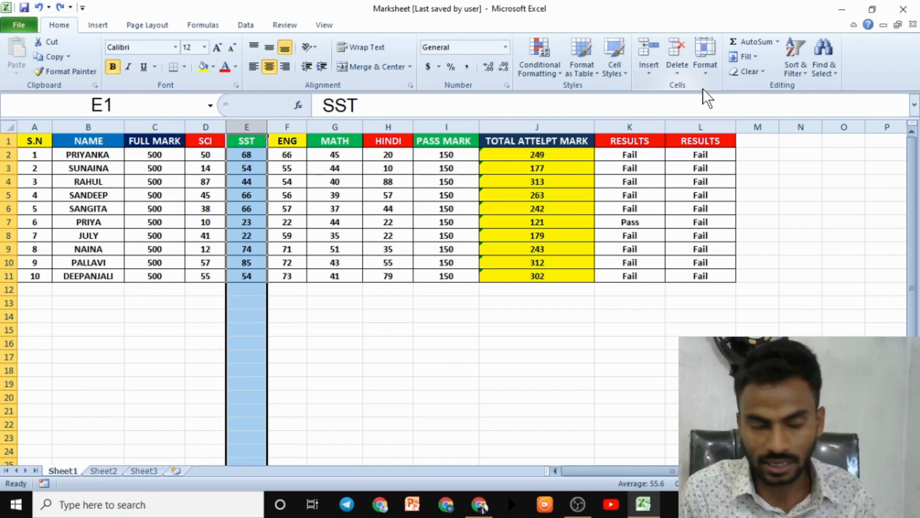
click(755, 58)
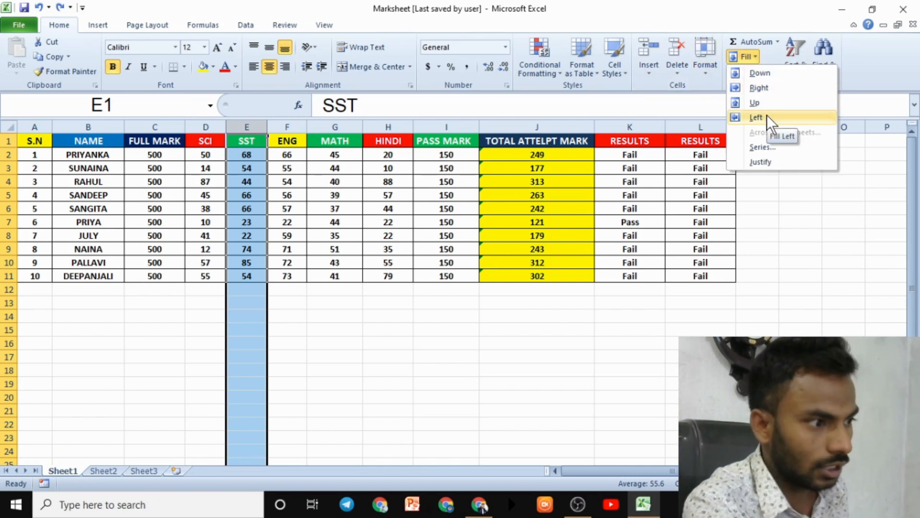
click(767, 117)
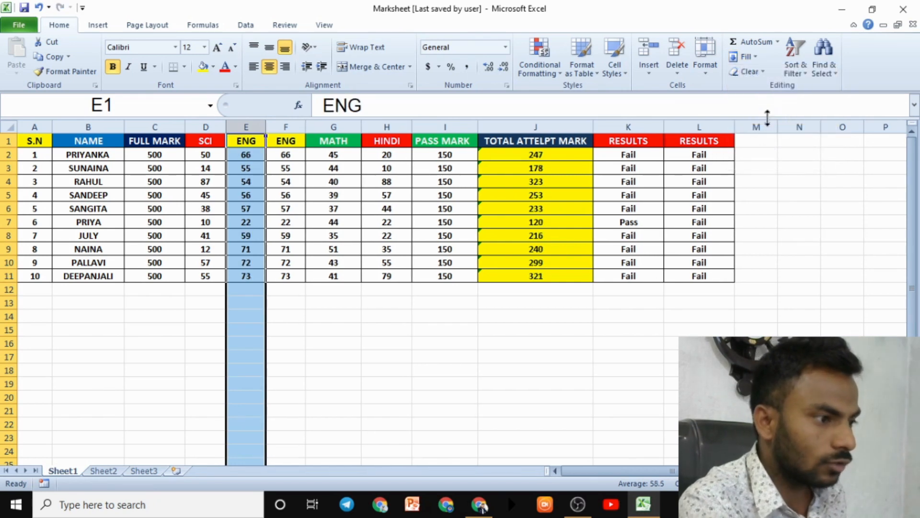
key(ctrl+z)
click(752, 58)
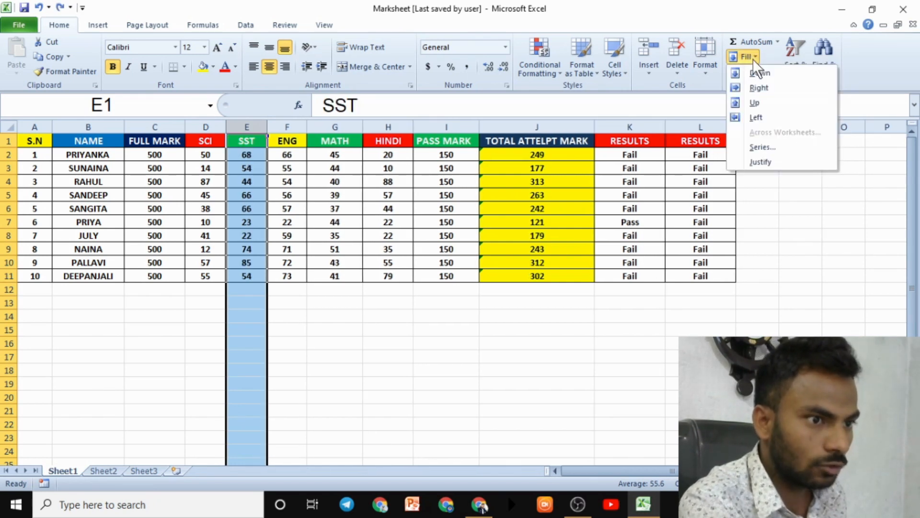
click(760, 117)
key(ctrl+z)
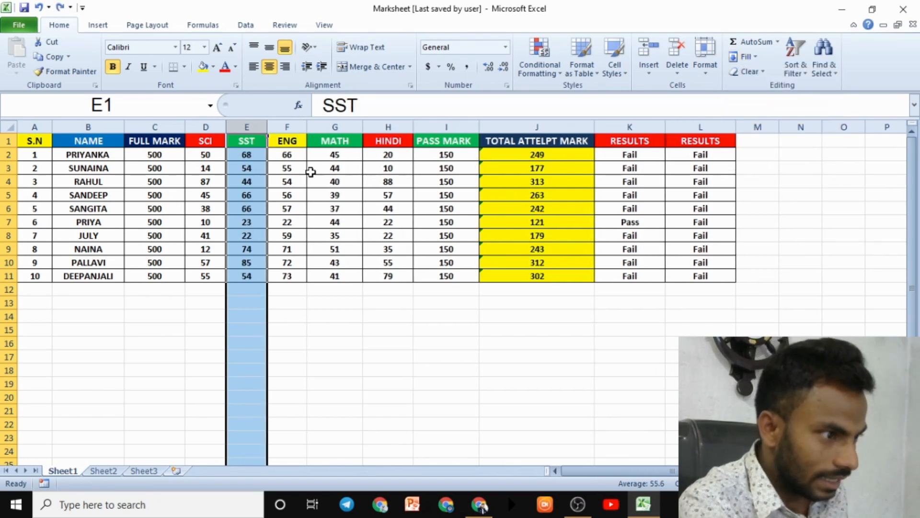
click(282, 127)
click(247, 127)
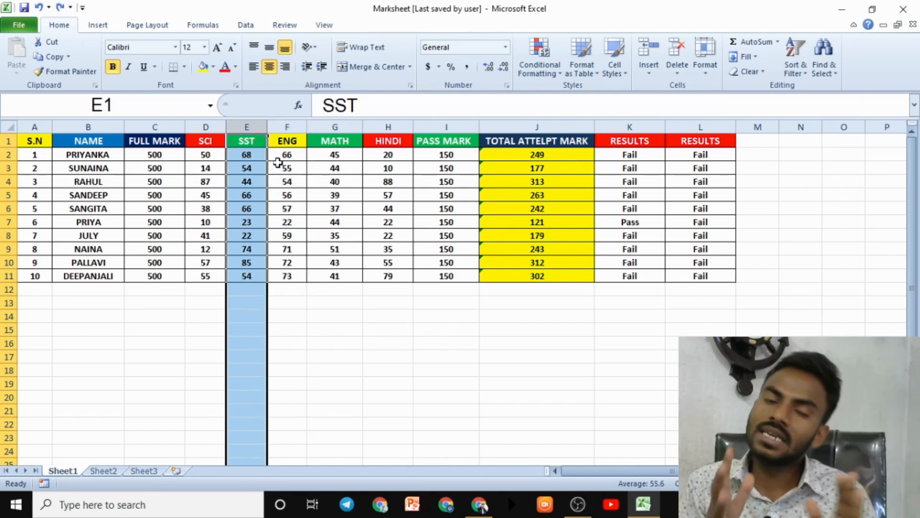
Fill row 8 with the contents of row 9 using Fill Up, and undo the fill.
click(8, 167)
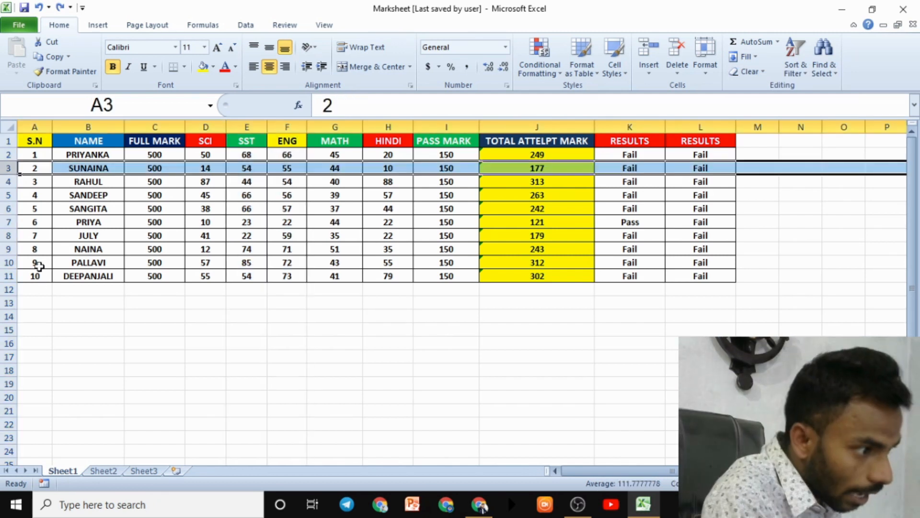
click(8, 235)
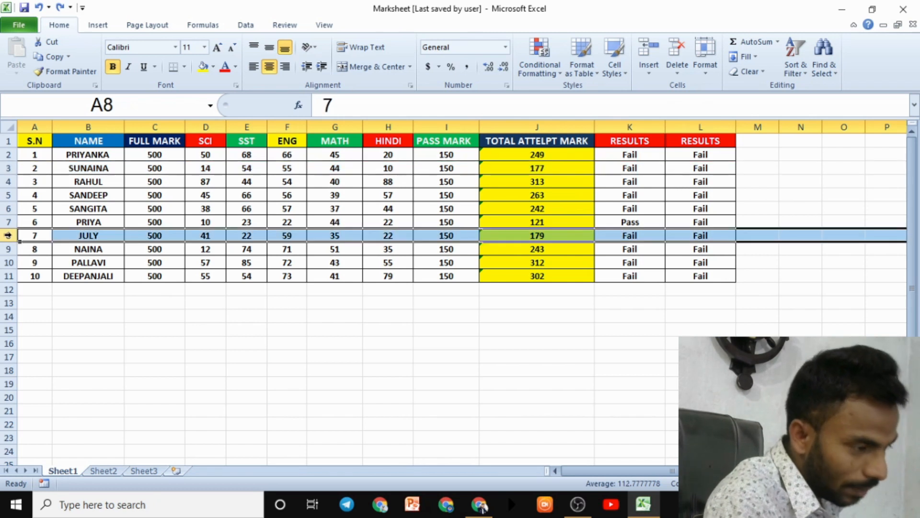
click(752, 55)
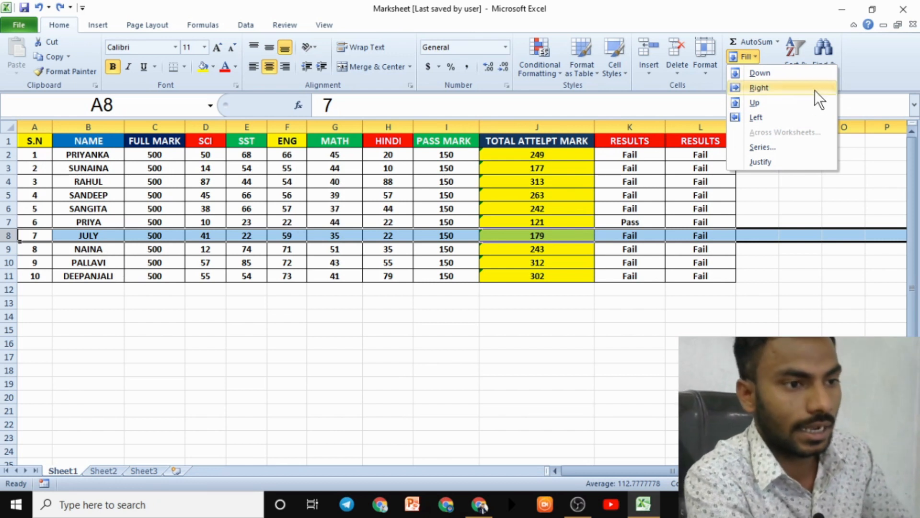
click(773, 105)
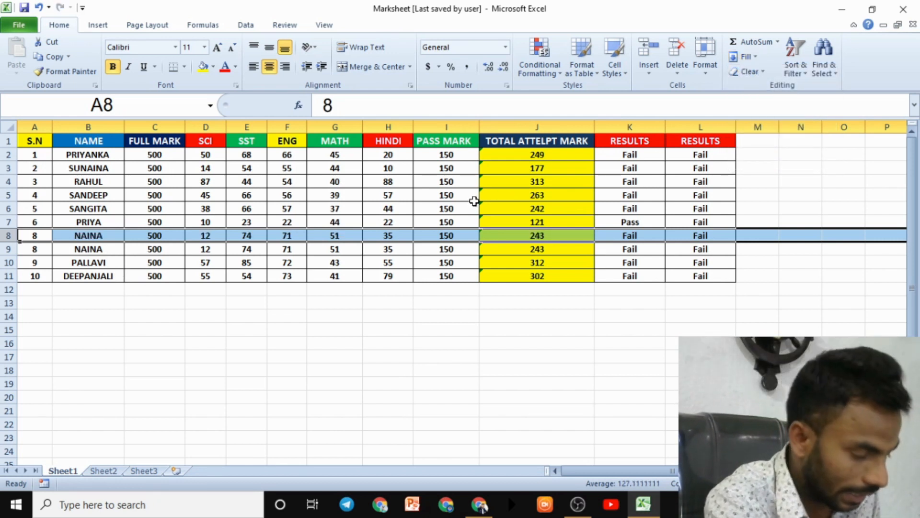
key(ctrl+z)
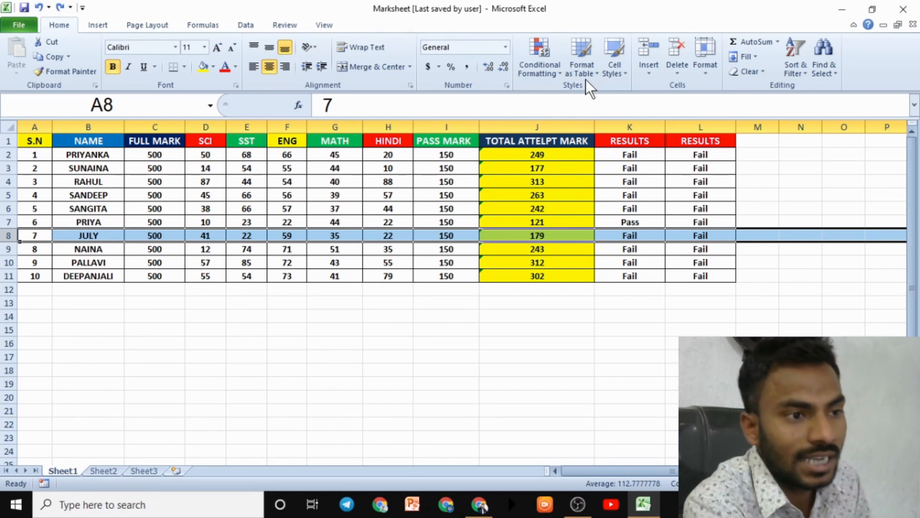
Fill row 8 with the contents of row 7 using Fill Down.
click(732, 58)
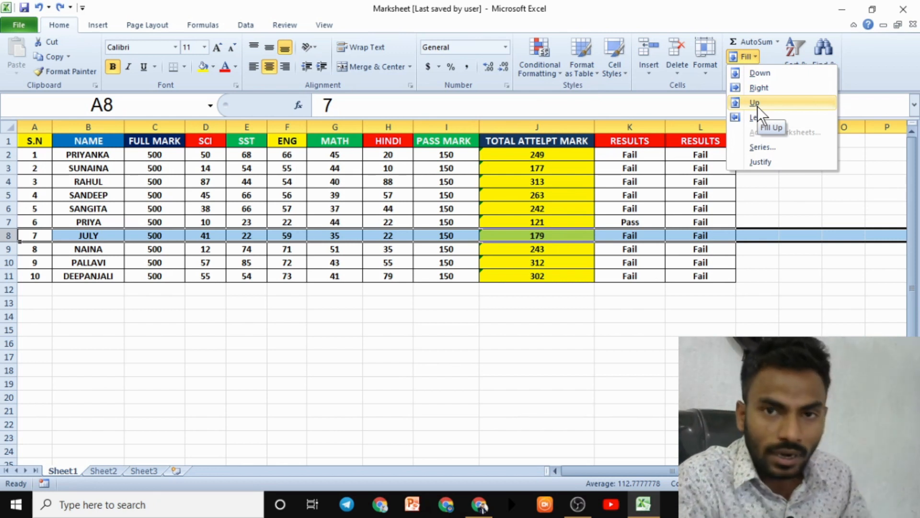
click(762, 75)
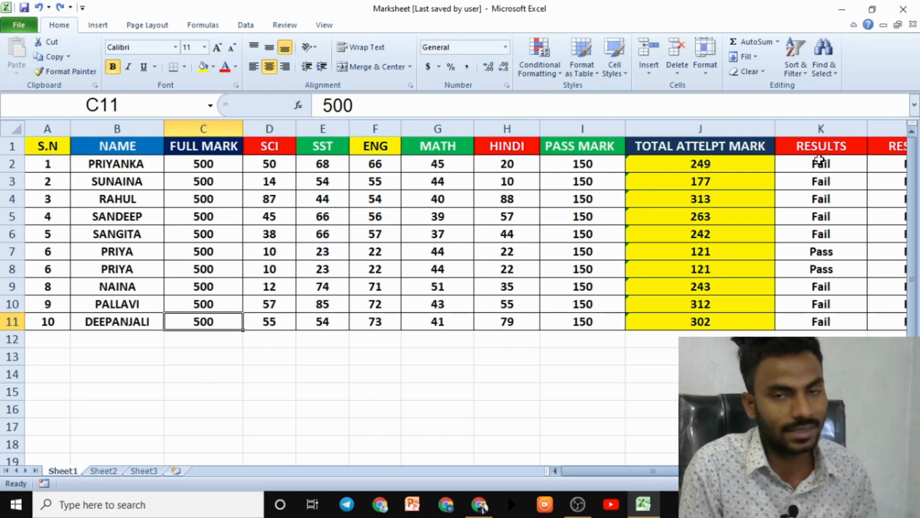
Fill the FULL MARK cell C11 with the contents of the NAME cell B11 using Fill Right, and undo the fill.
click(146, 324)
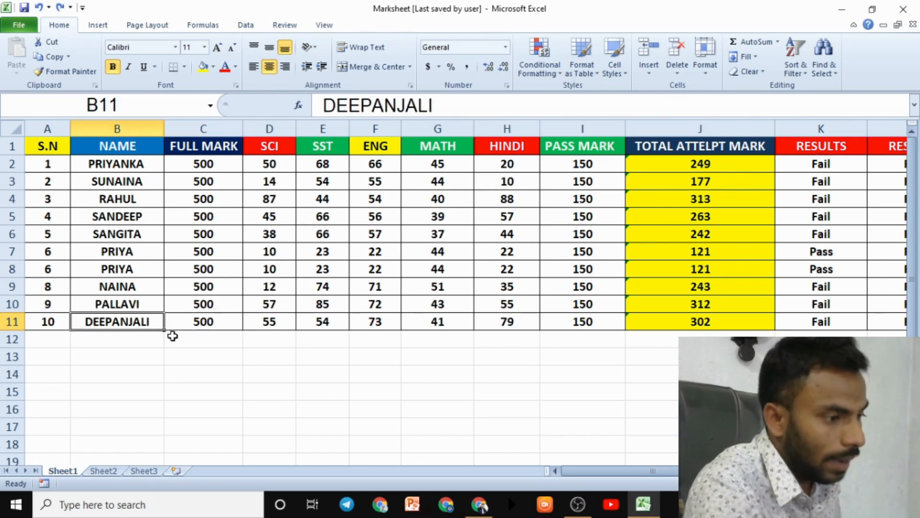
click(209, 323)
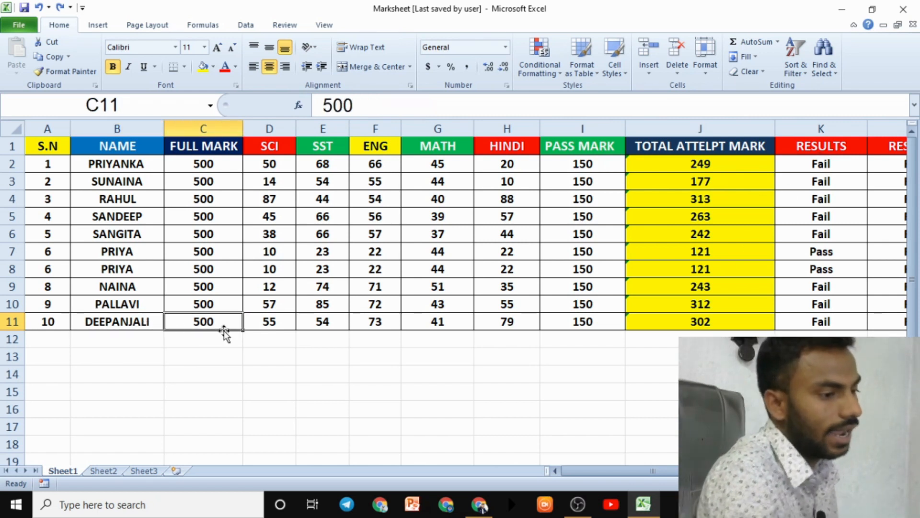
drag(233, 355, 247, 354)
click(206, 324)
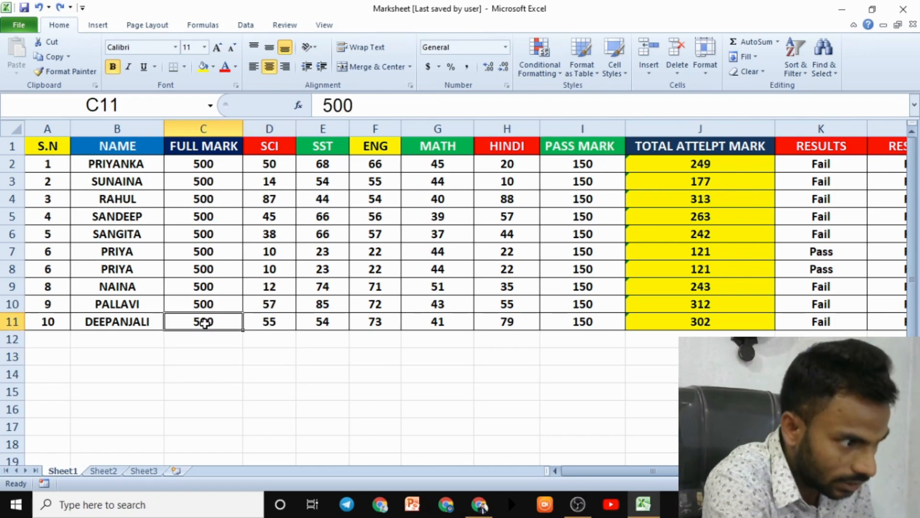
click(756, 56)
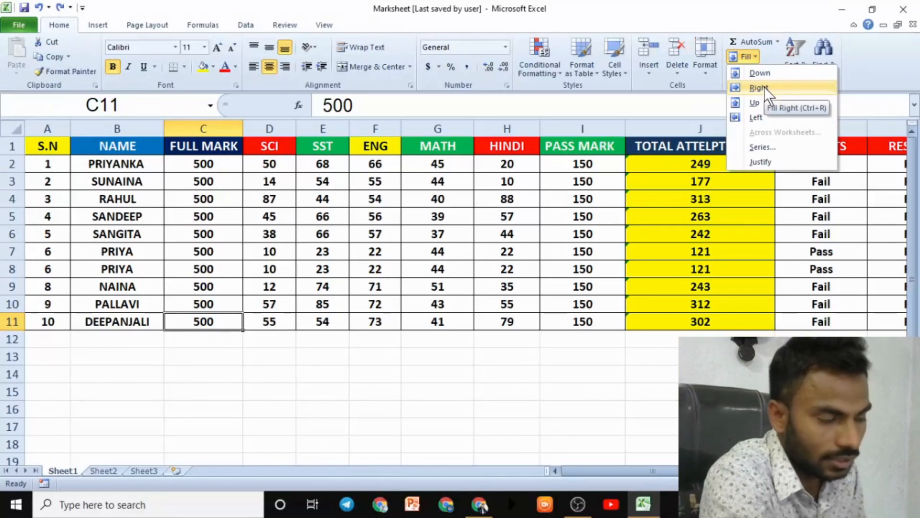
click(766, 89)
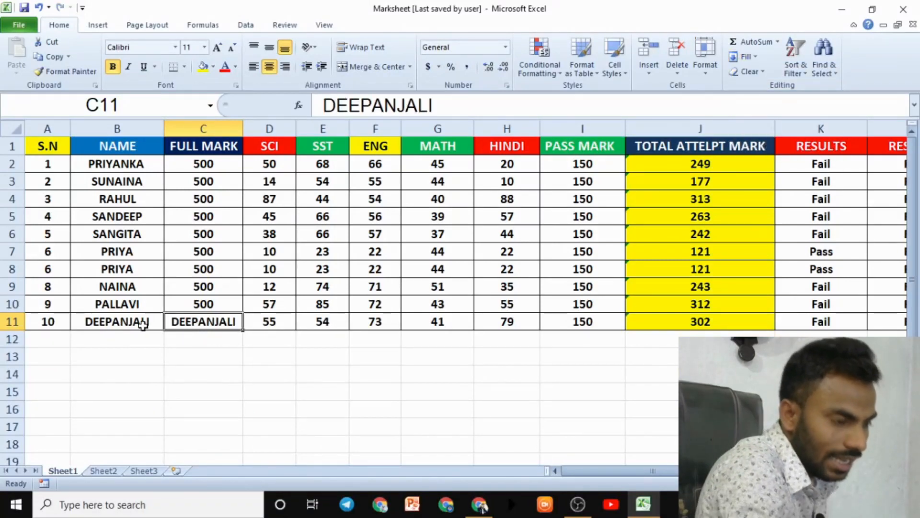
click(146, 323)
click(209, 317)
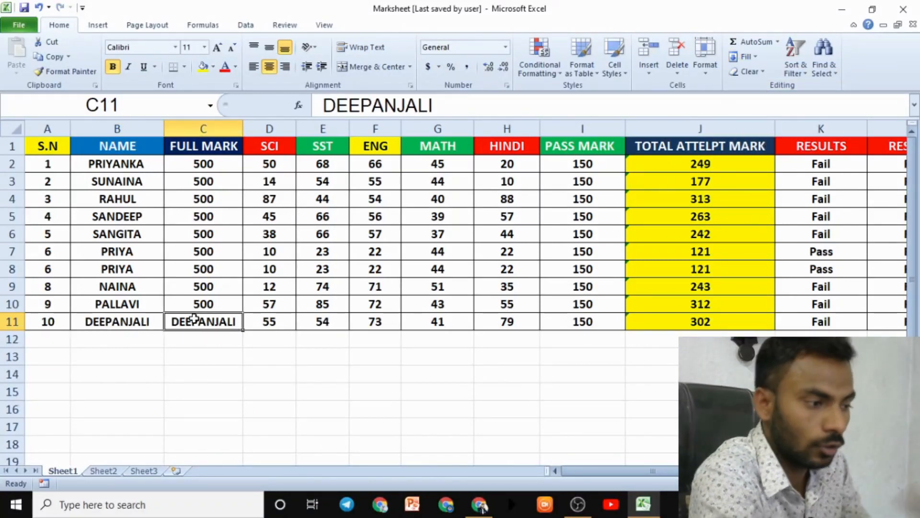
key(ctrl+z)
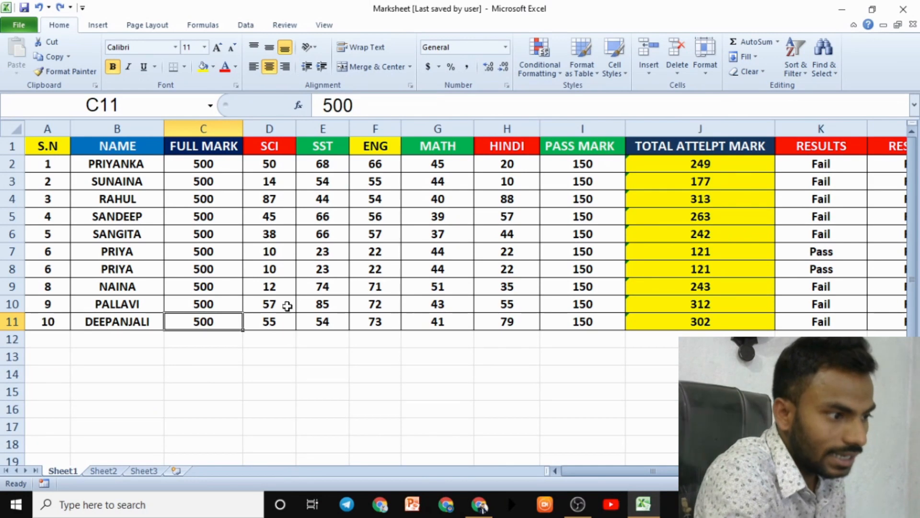
Fill cell C11 with the SCI mark from D11 using Fill Left, undo the fill, and check both cells.
click(746, 60)
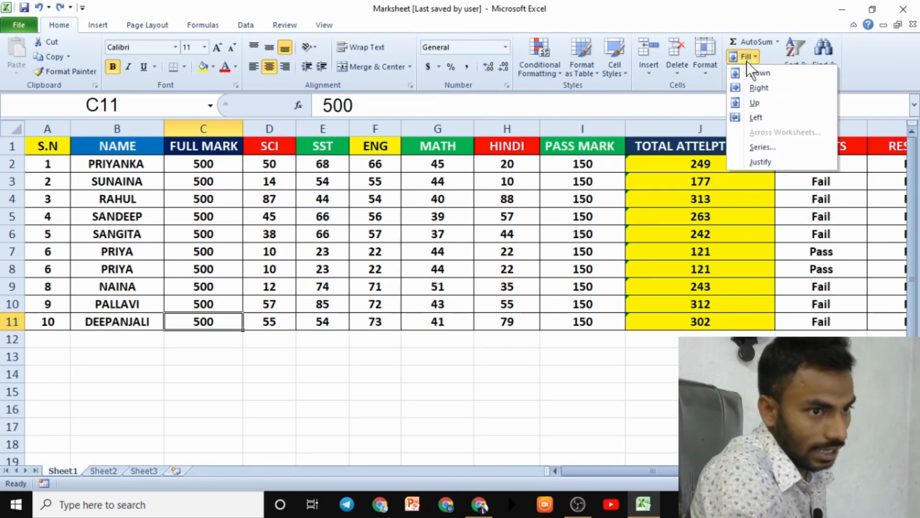
click(754, 122)
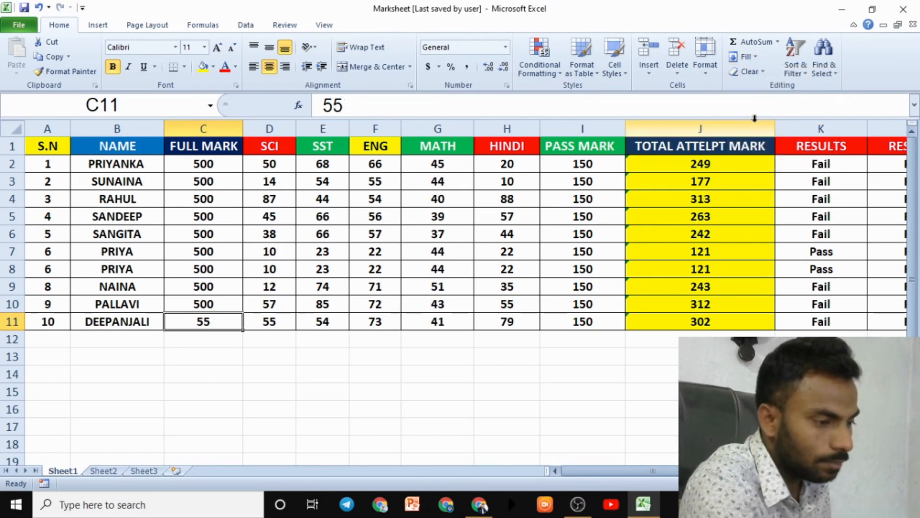
key(ctrl+z)
click(277, 322)
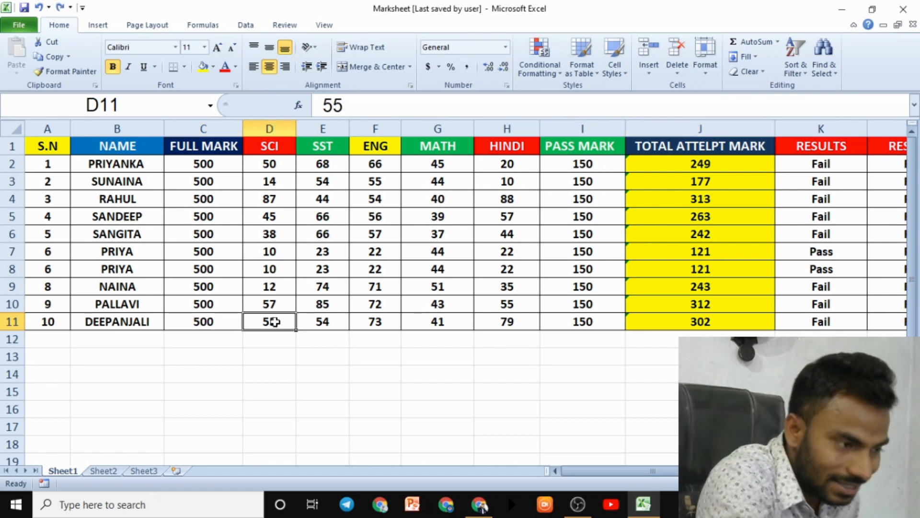
click(226, 322)
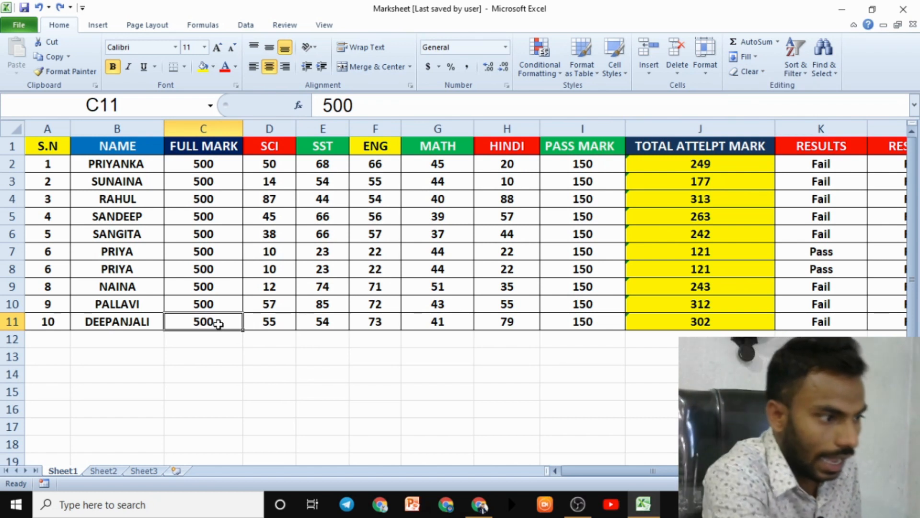
Repeat the Fill Right from B11 into C11 twice, undoing the fill each time.
click(217, 347)
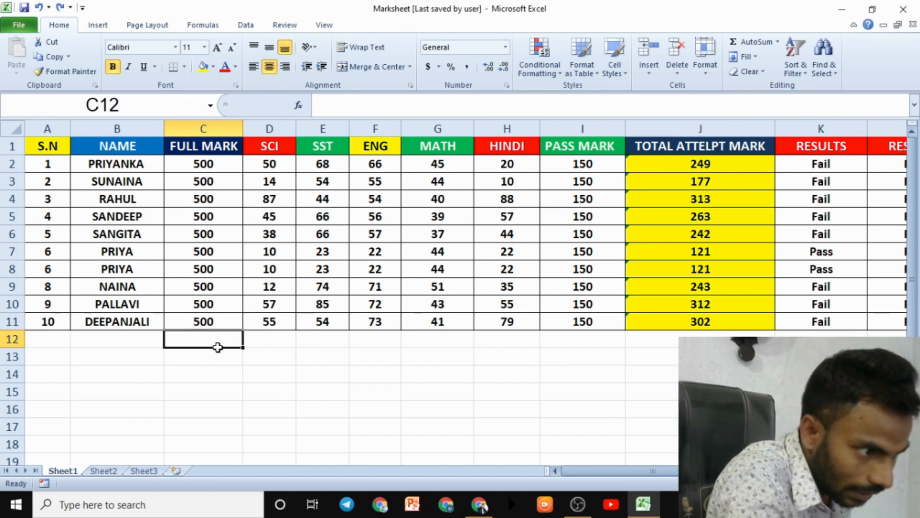
click(210, 323)
click(752, 57)
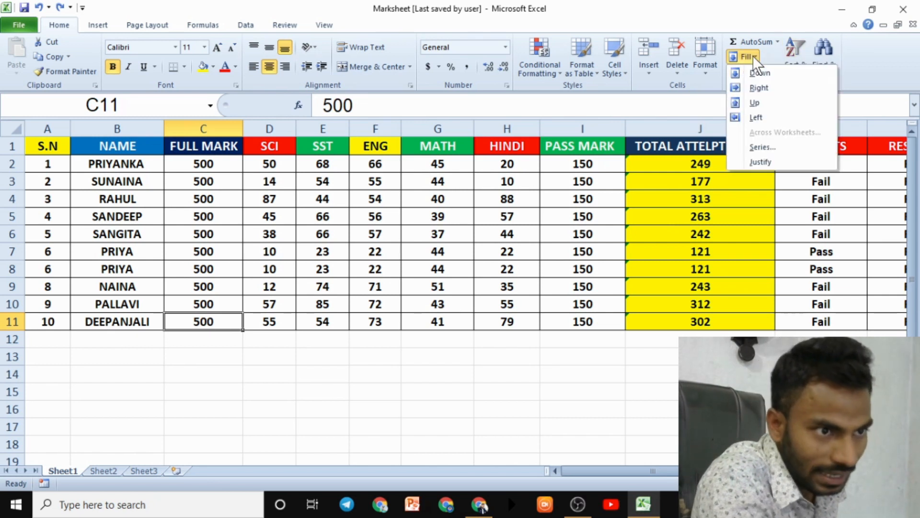
click(762, 88)
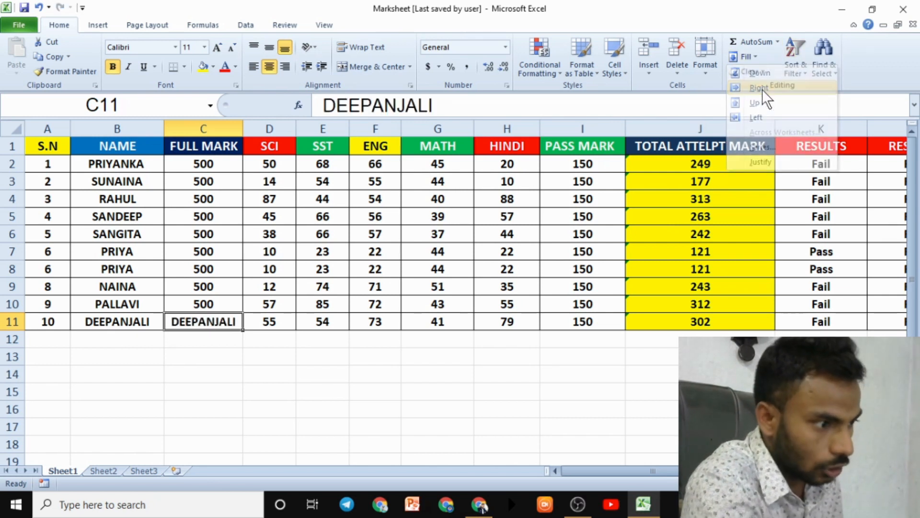
key(ctrl+z)
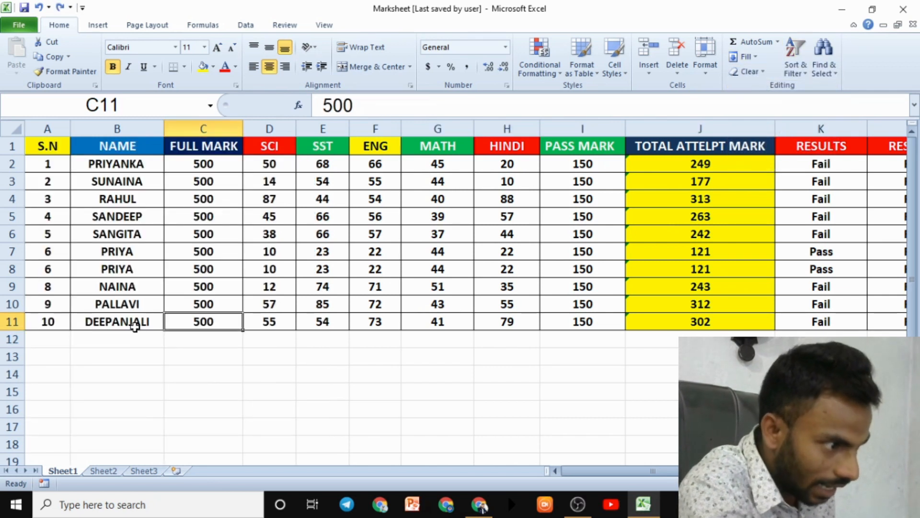
click(135, 328)
click(222, 322)
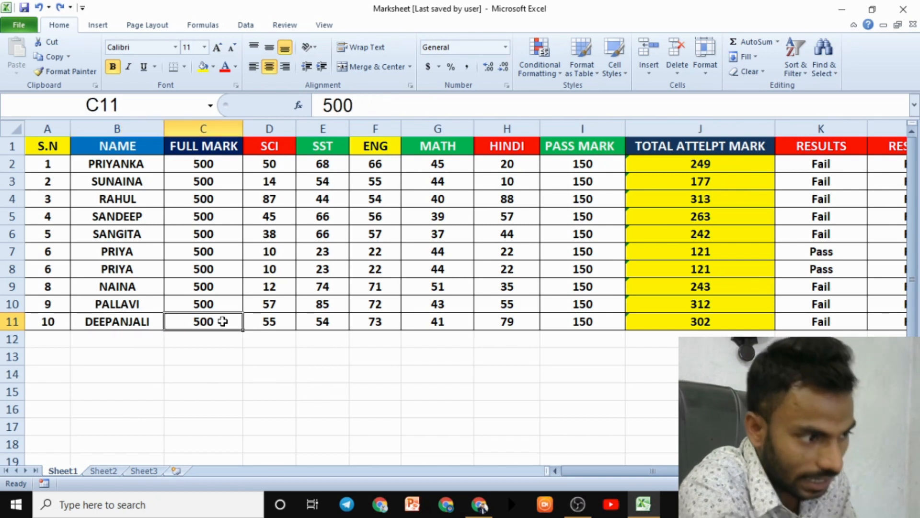
click(132, 320)
click(200, 322)
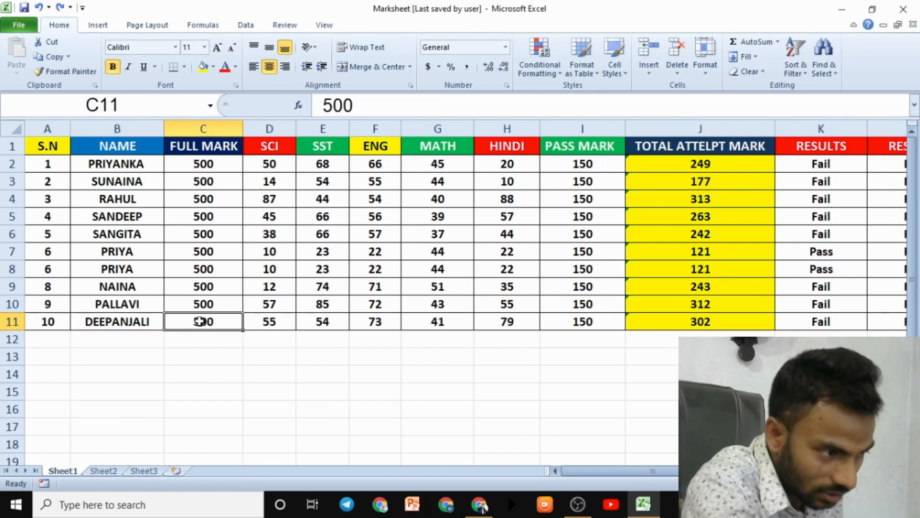
click(747, 57)
click(758, 88)
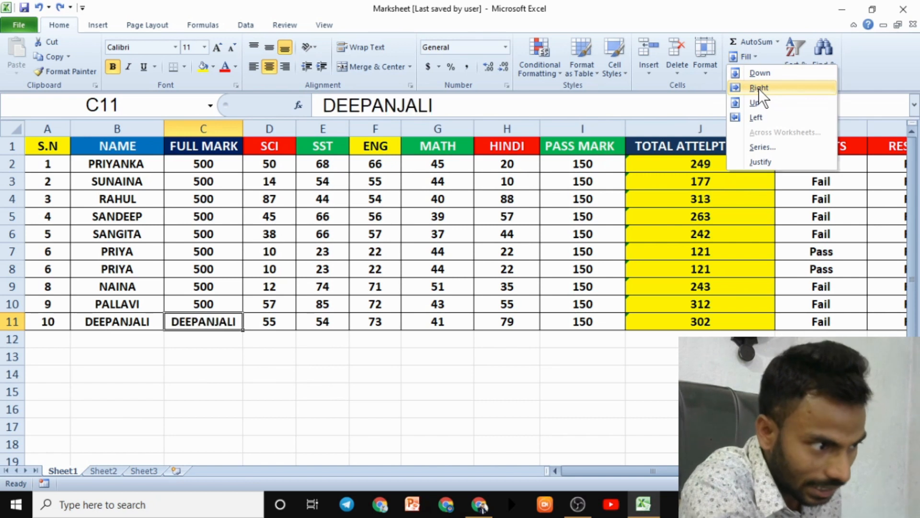
click(101, 322)
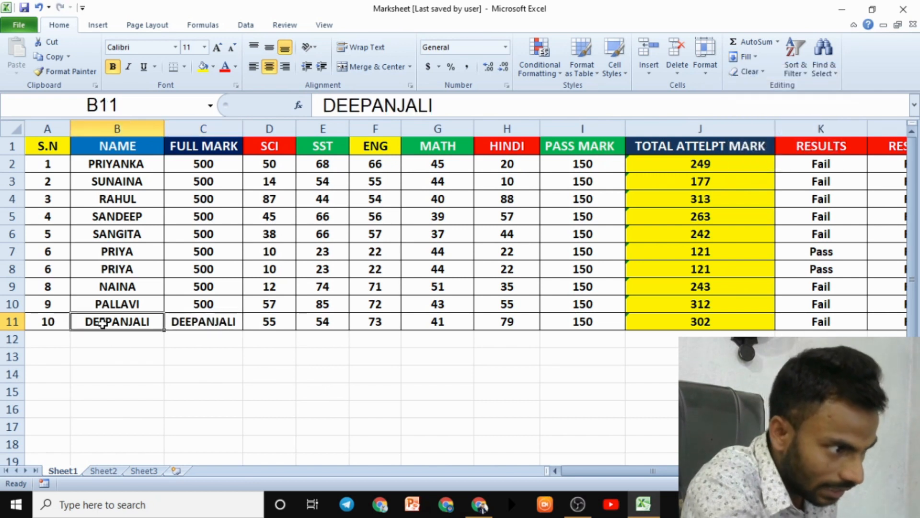
click(217, 322)
key(ctrl+z)
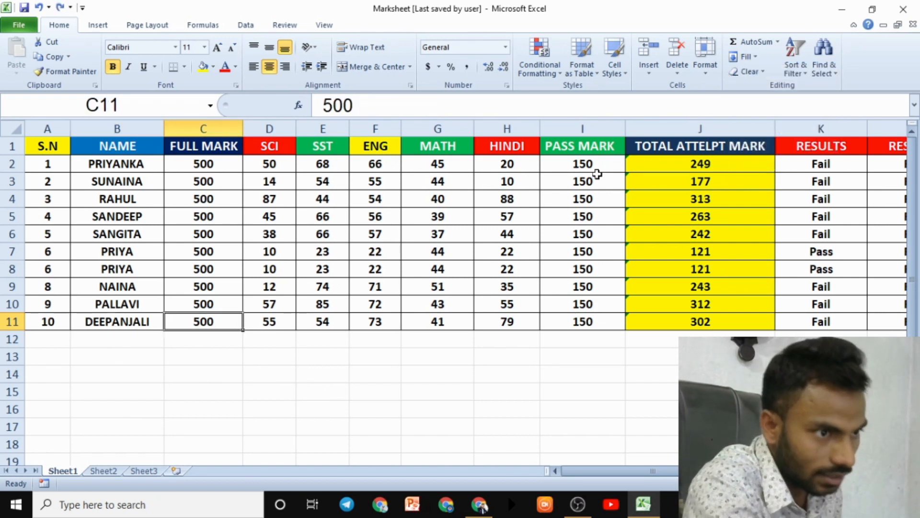
click(742, 56)
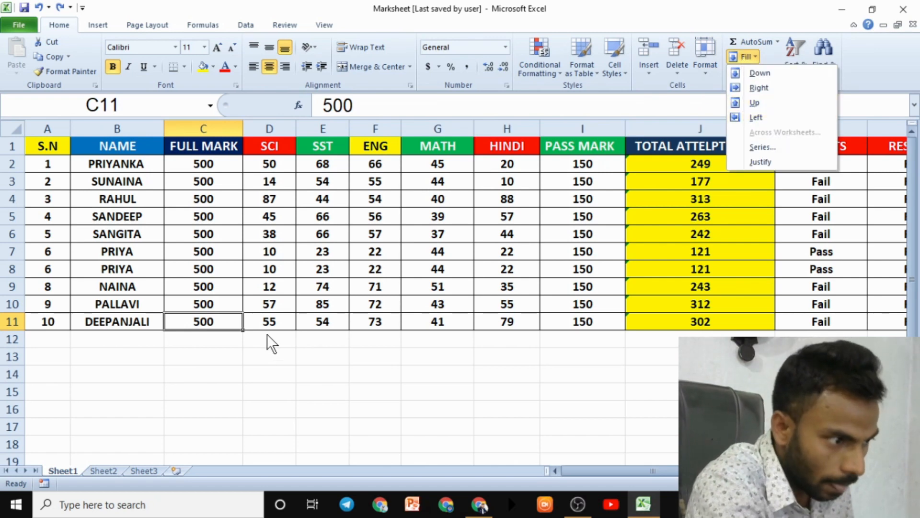
key(ctrl+4)
key(ctrl+2)
drag(282, 317, 287, 305)
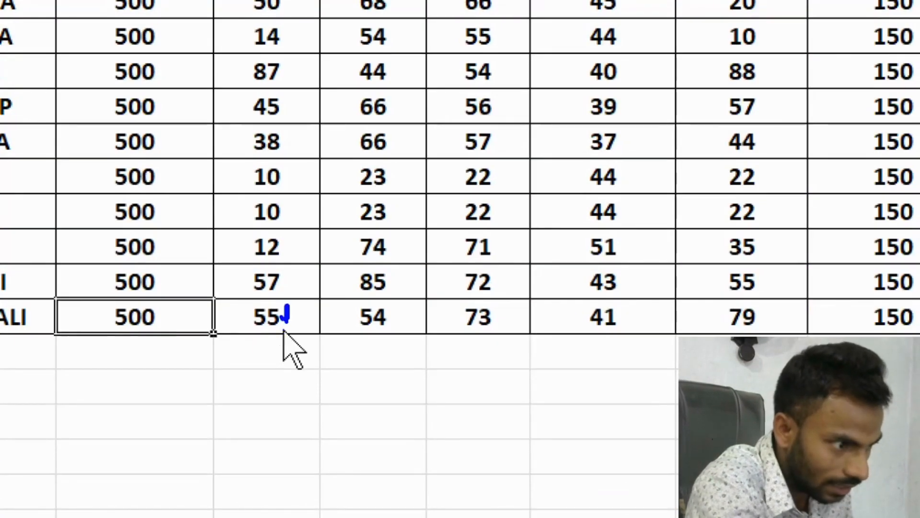
drag(137, 323, 152, 333)
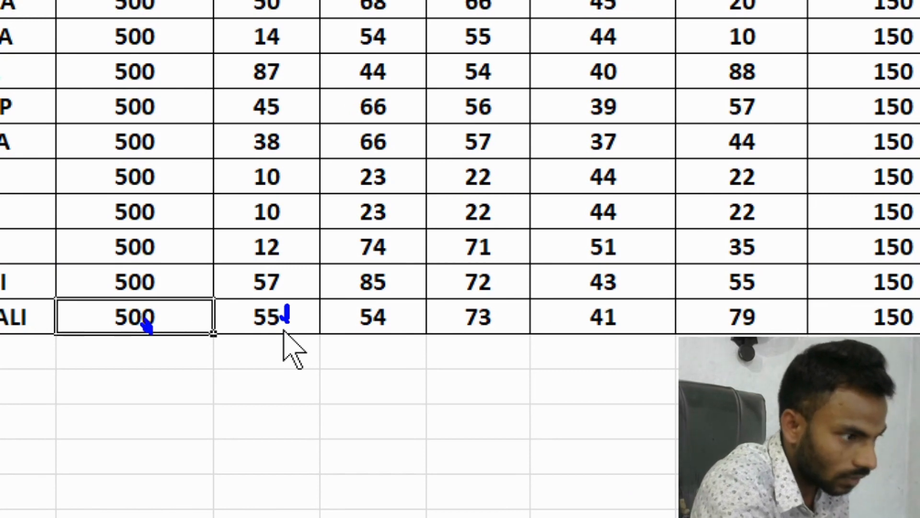
key(Escape)
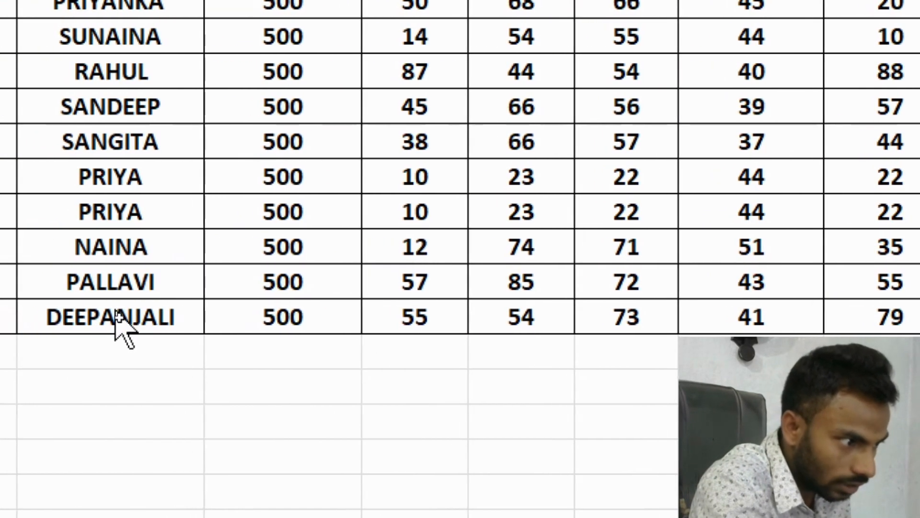
Compare cells B11, C11 and D11, and copy the SCI mark from D11 into C11 using Fill Left.
click(115, 319)
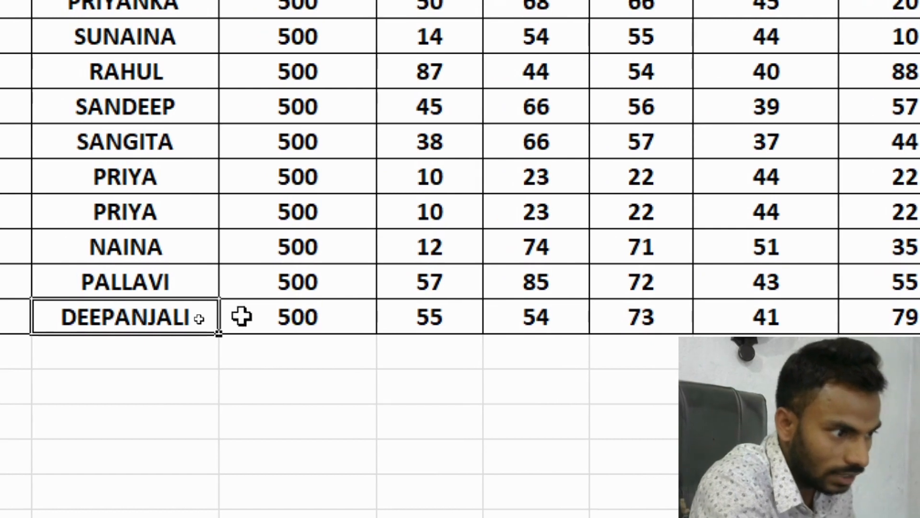
click(259, 316)
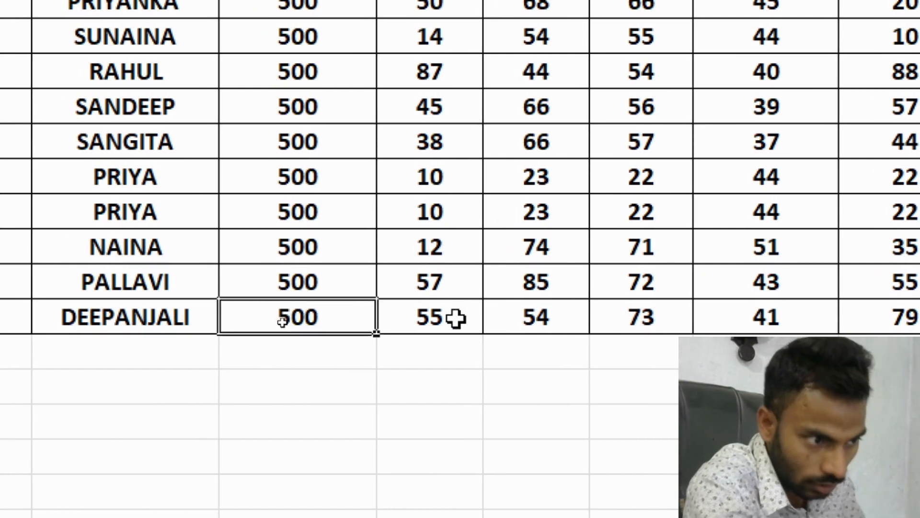
click(454, 318)
click(373, 324)
click(458, 316)
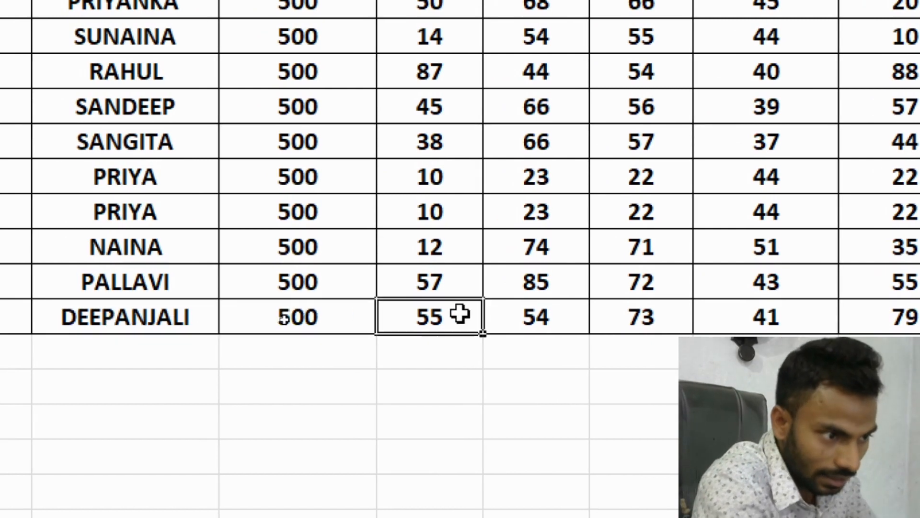
click(329, 317)
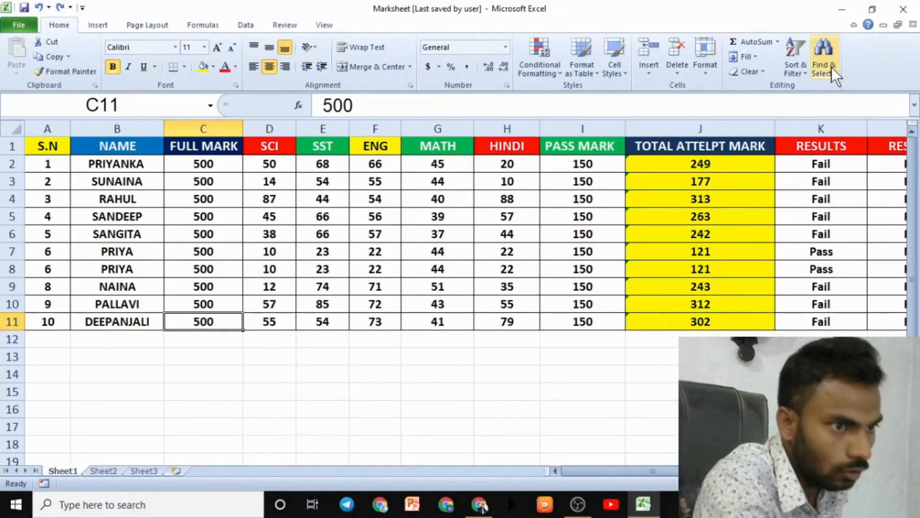
click(746, 57)
click(751, 117)
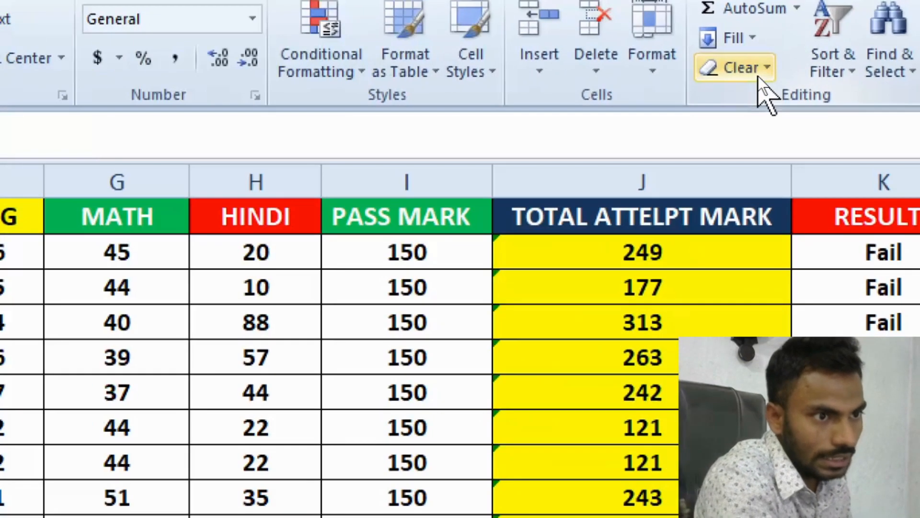
Review the available options of the Clear, Fill, and Sort & Filter commands.
click(758, 75)
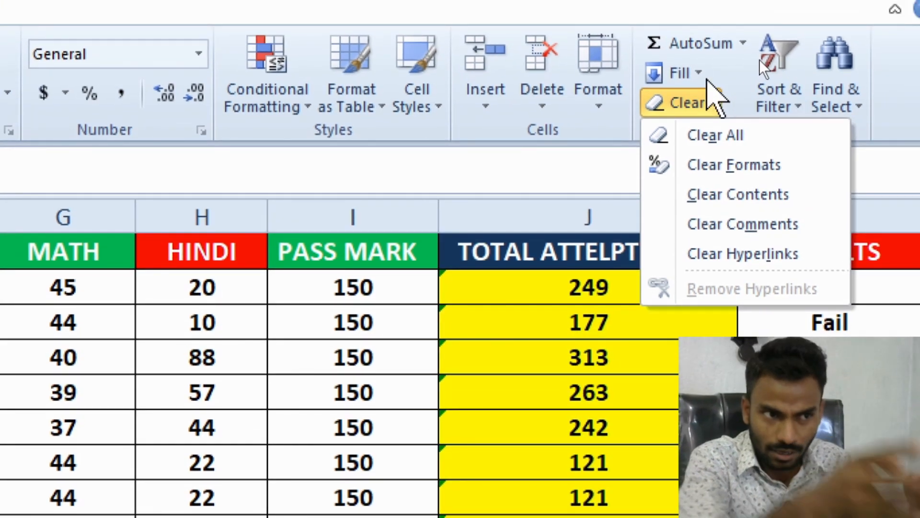
click(690, 74)
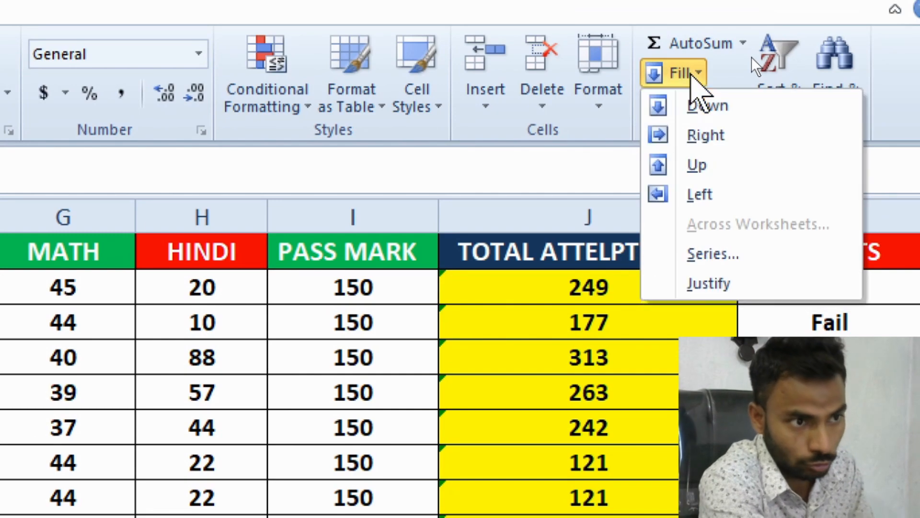
click(690, 74)
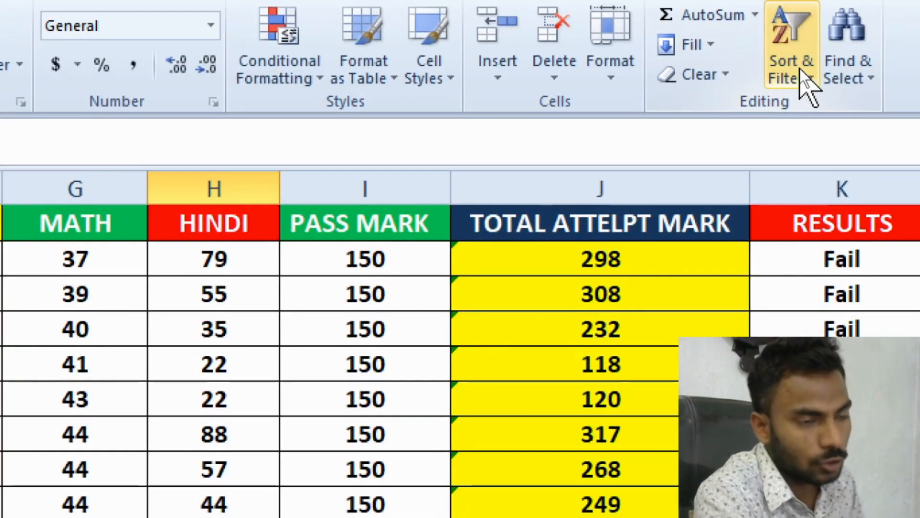
click(799, 68)
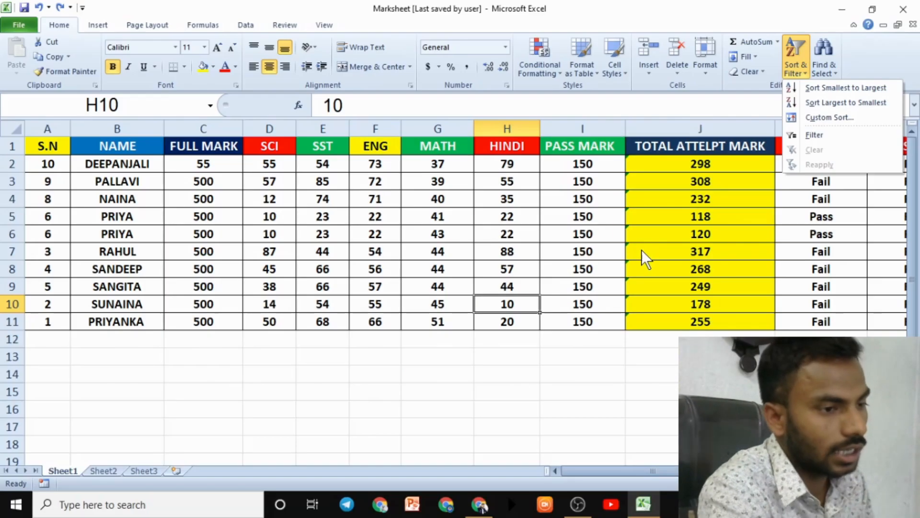
Sort only the SCI column from largest to smallest, continuing with the current selection.
click(362, 430)
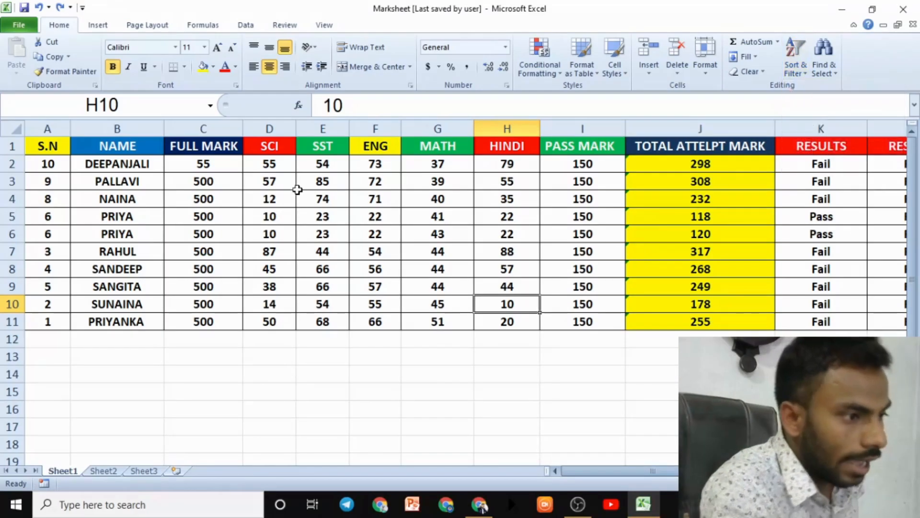
click(269, 129)
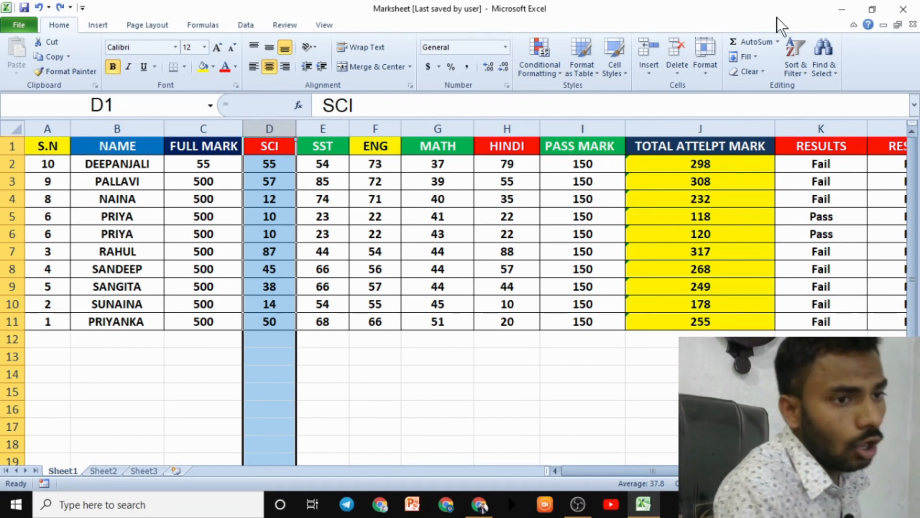
click(796, 70)
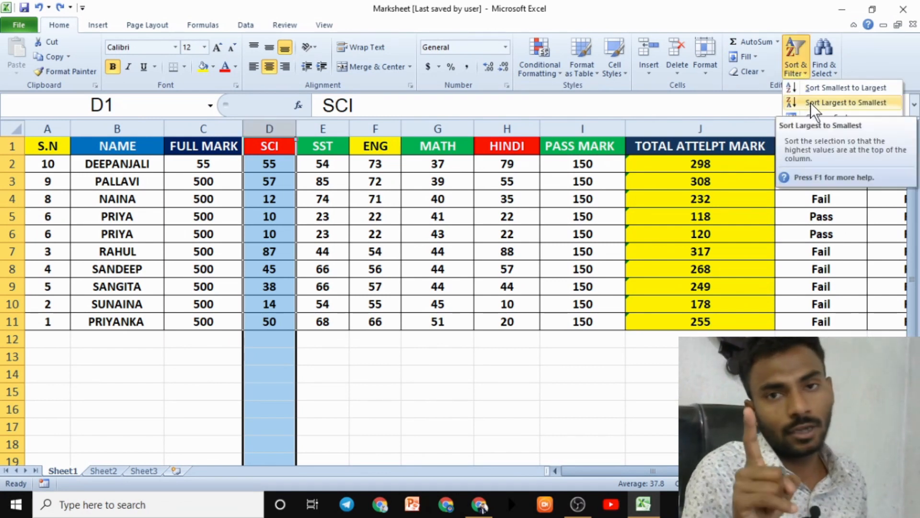
click(840, 102)
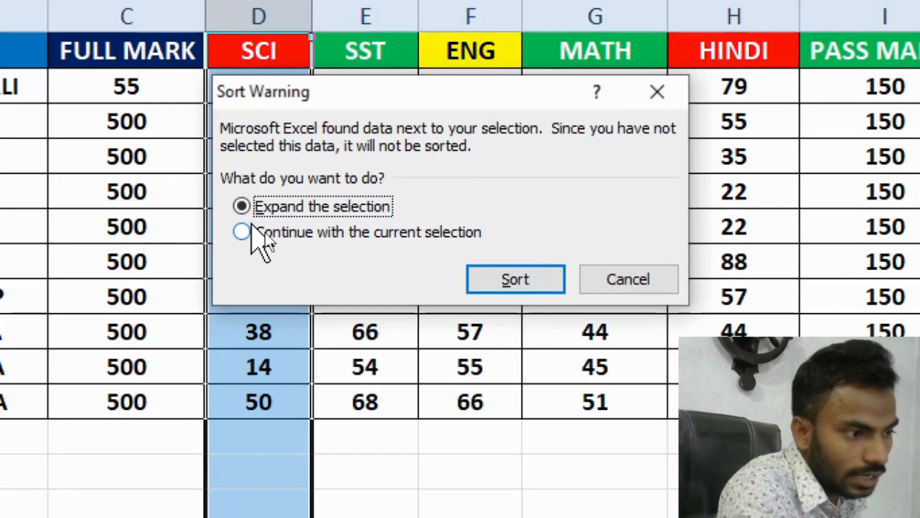
click(264, 236)
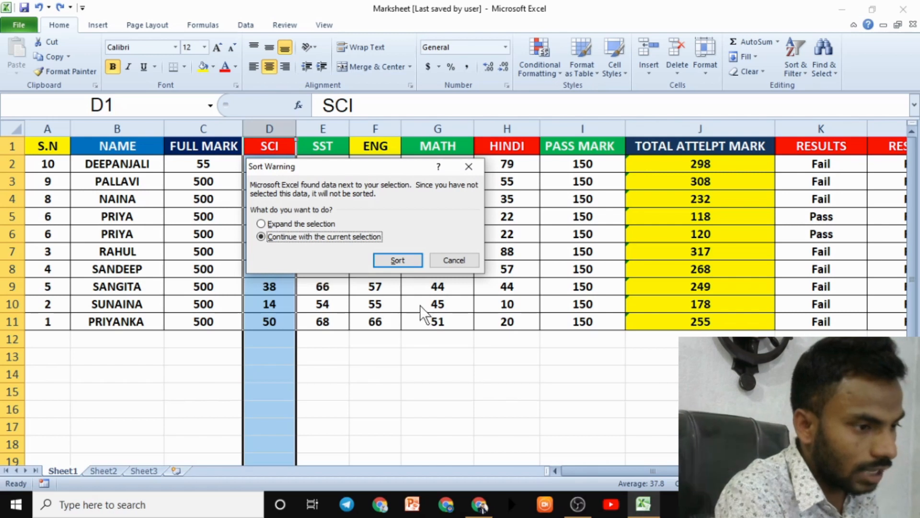
click(400, 260)
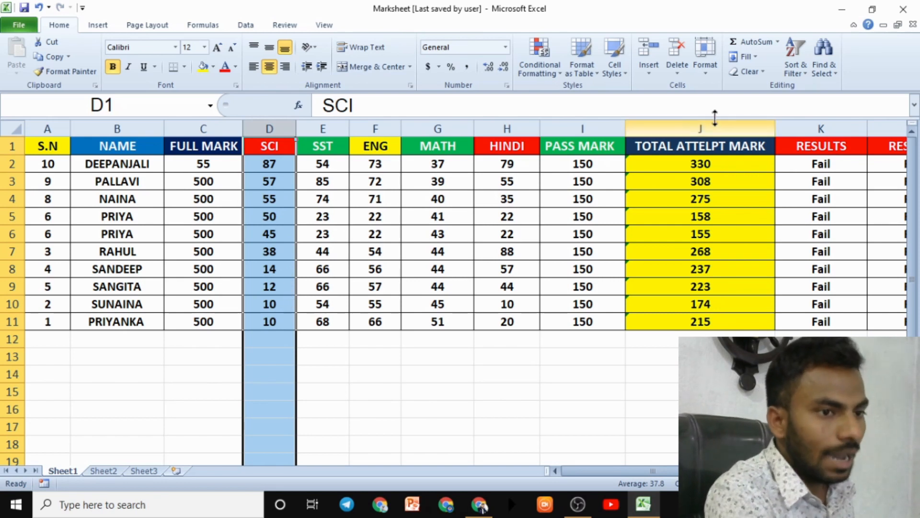
Sort the marksheet rows by the SCI column from smallest to largest, expanding the selection.
click(805, 57)
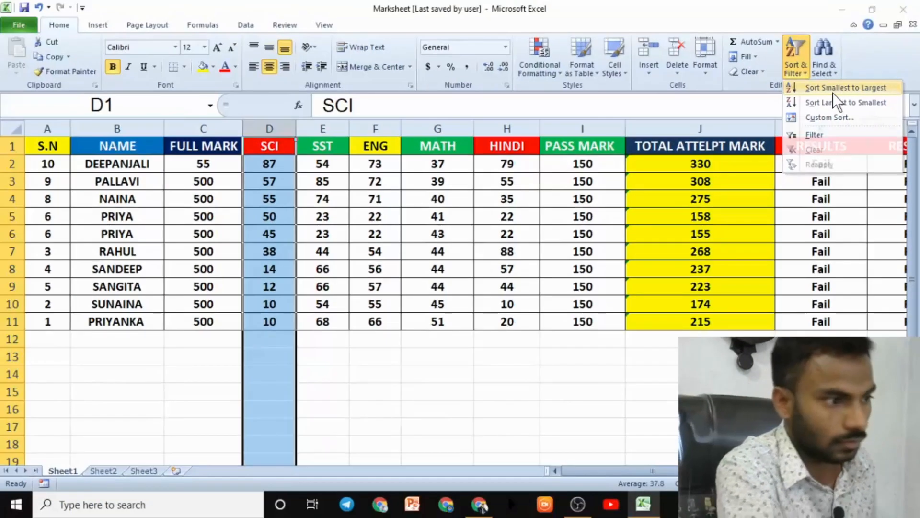
click(829, 87)
click(391, 259)
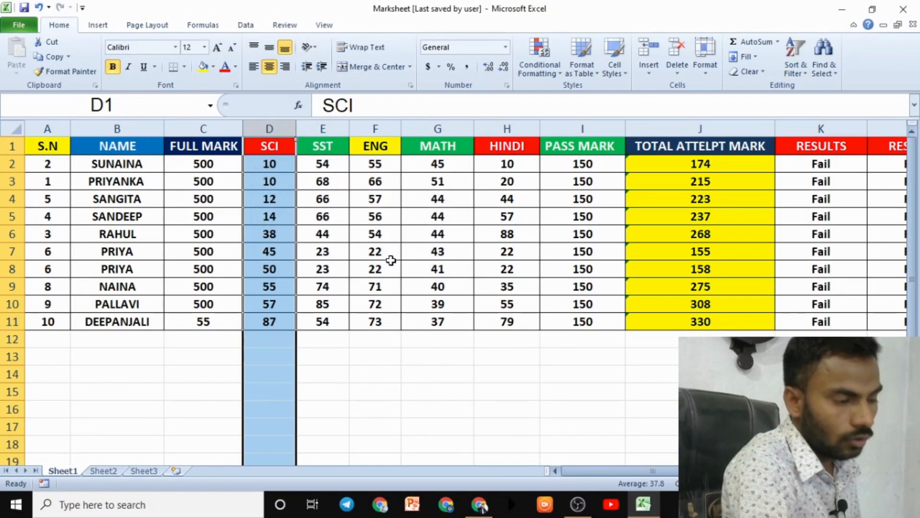
click(428, 367)
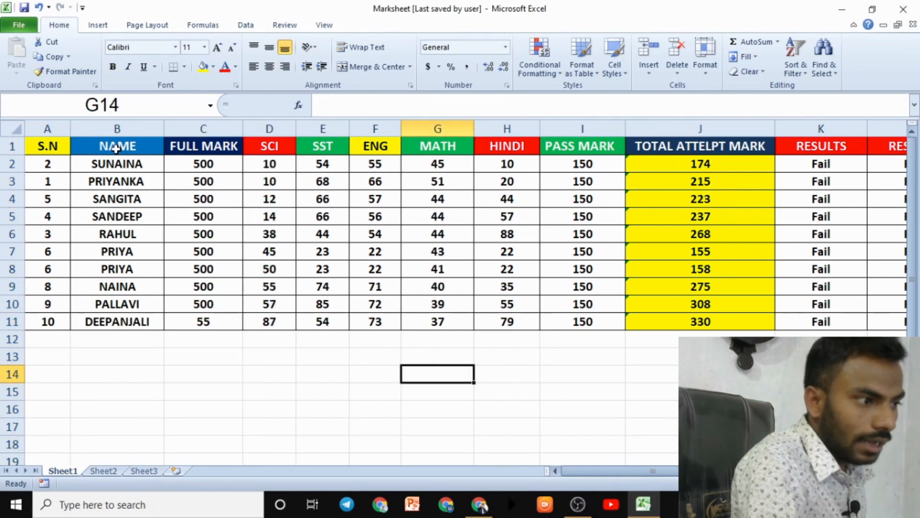
Sort only the NAME column from Z to A, continuing with the current selection.
click(117, 129)
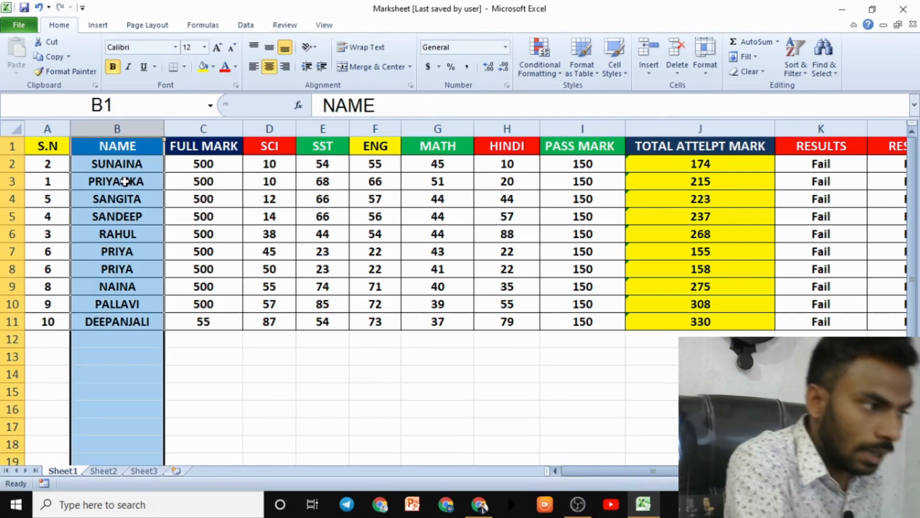
click(790, 68)
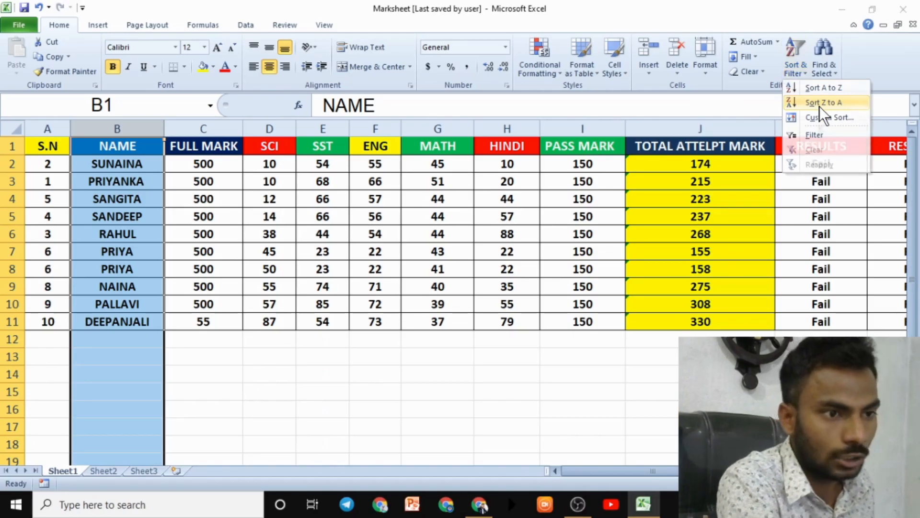
click(819, 109)
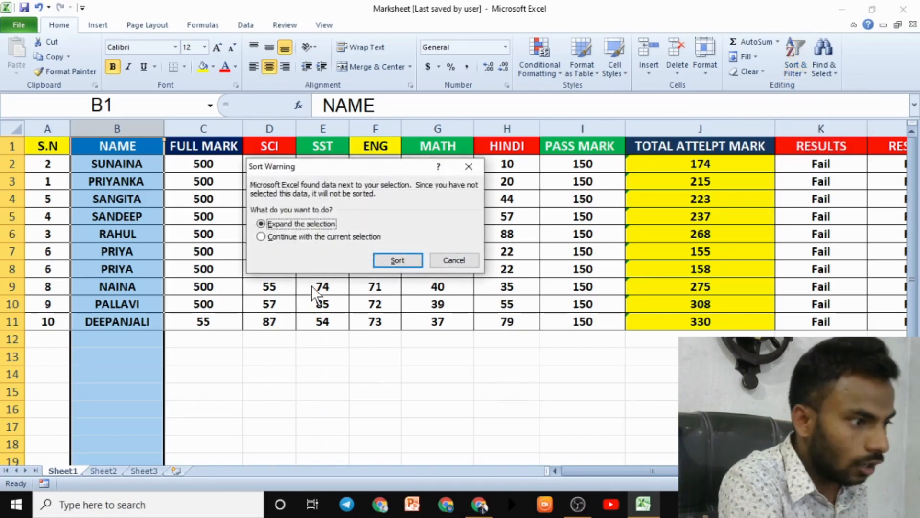
click(262, 237)
click(398, 260)
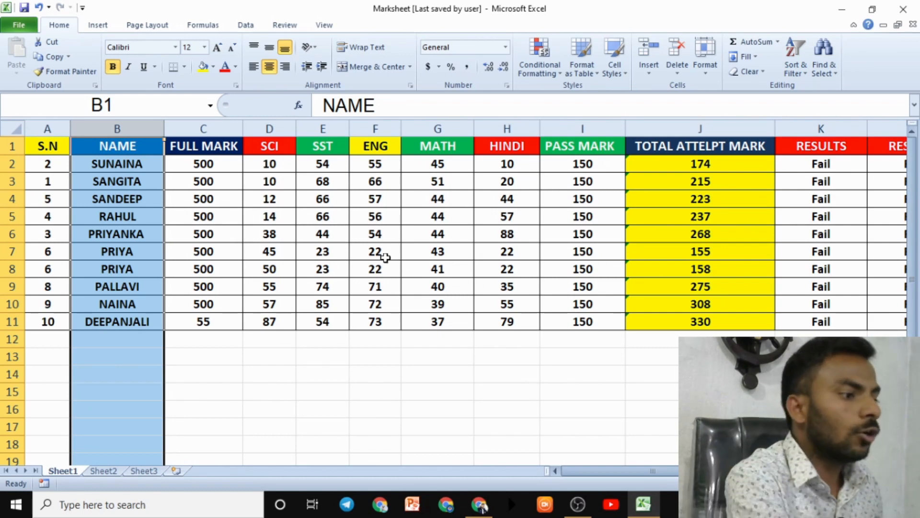
In a custom sort of the whole sheet, try Cell Color and Font Color as the NAME level's sort basis, and delete that level.
click(12, 127)
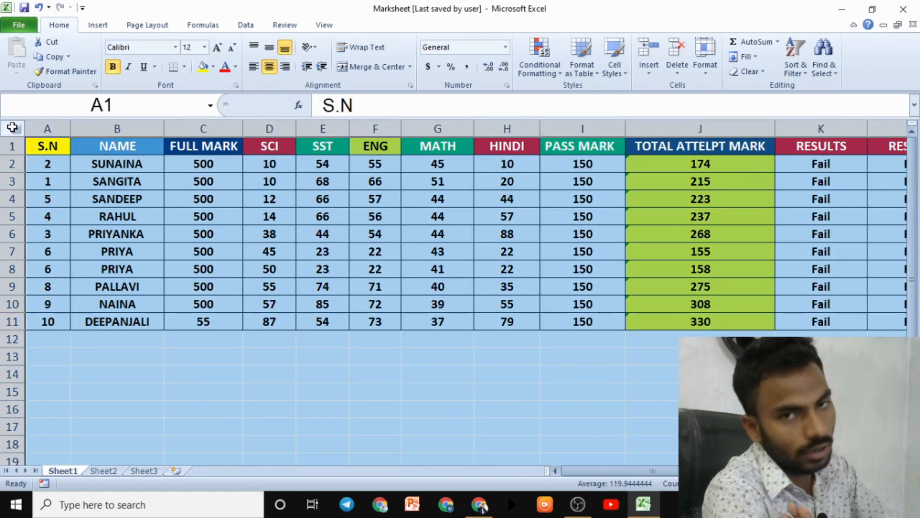
click(792, 67)
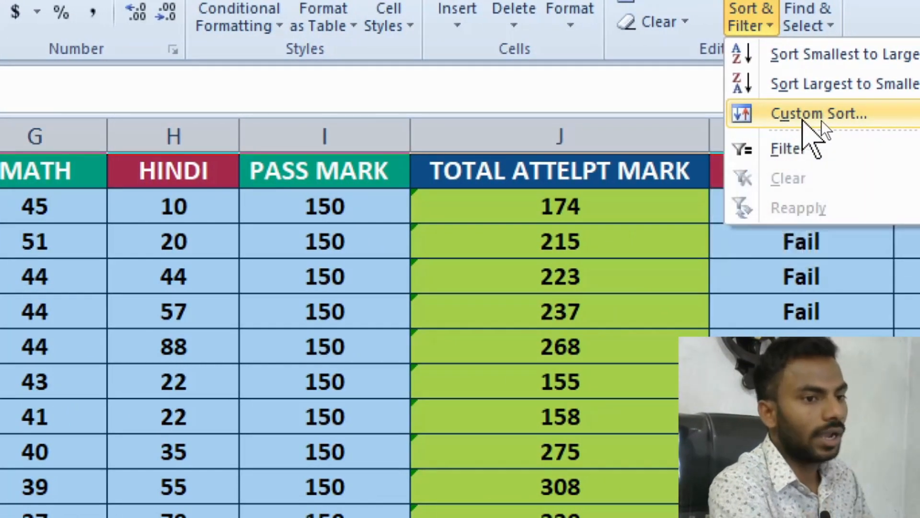
click(820, 119)
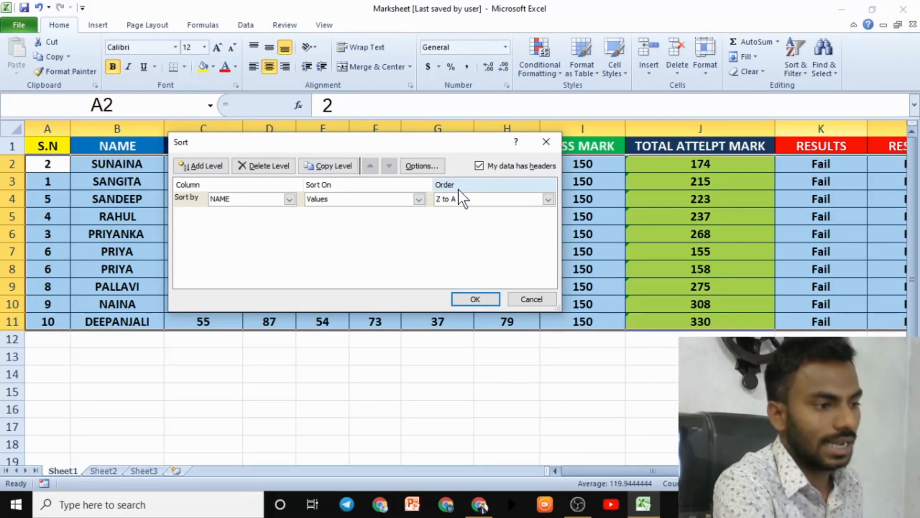
click(373, 197)
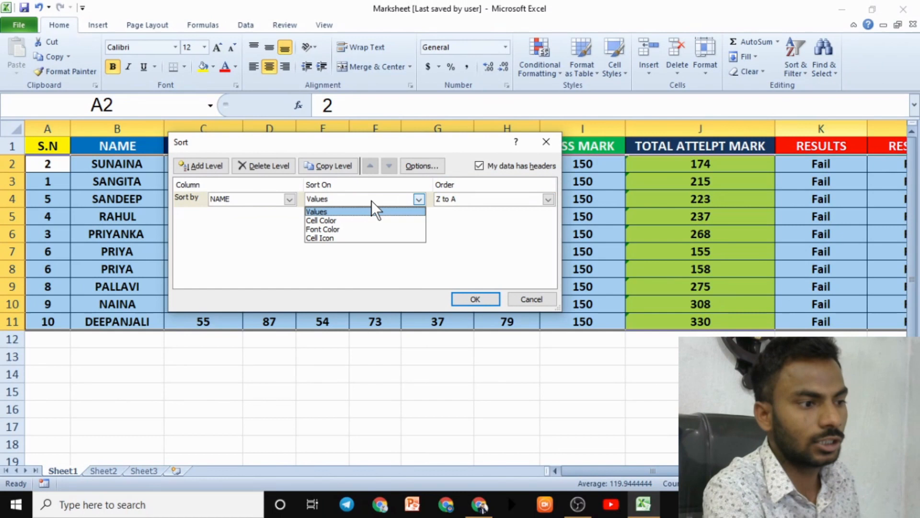
click(355, 221)
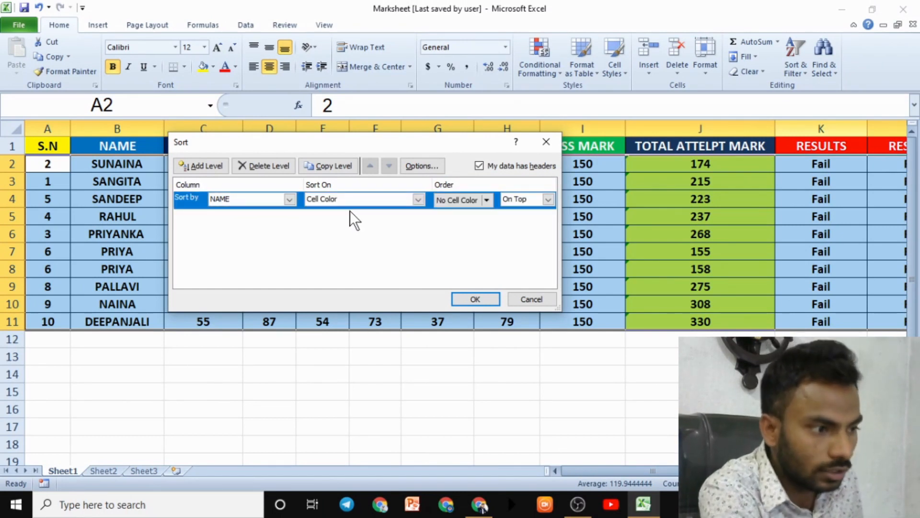
click(352, 200)
click(348, 230)
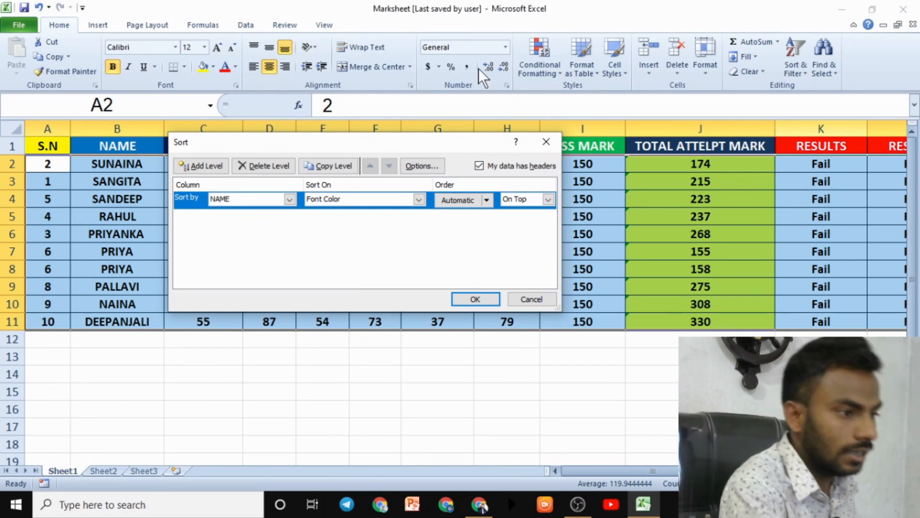
click(252, 167)
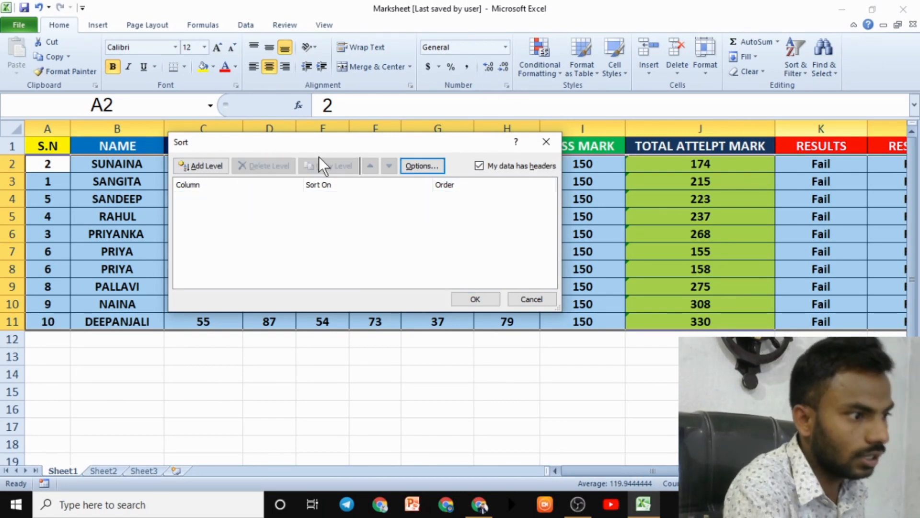
Add a sort level on Column R by Values in Z to A order and apply the custom sort.
click(206, 168)
click(240, 198)
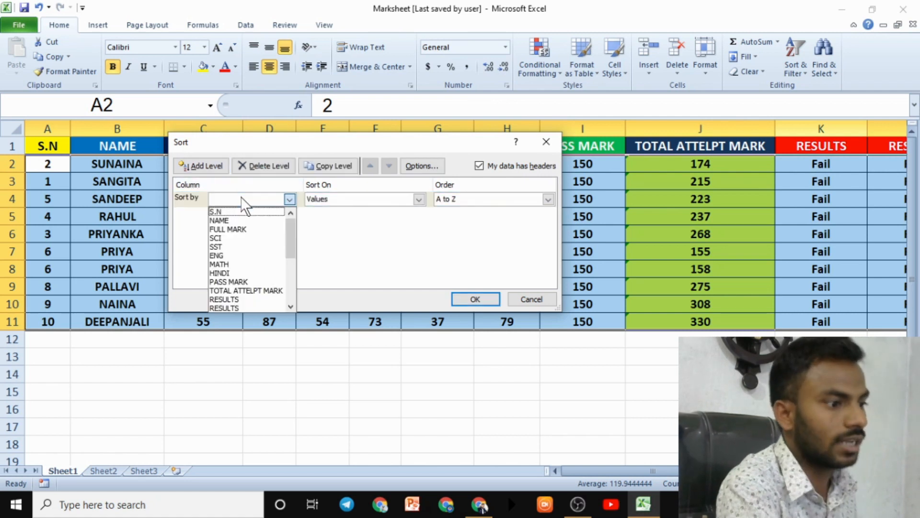
scroll(258, 264, down, 4)
scroll(260, 267, up, 4)
scroll(258, 262, down, 4)
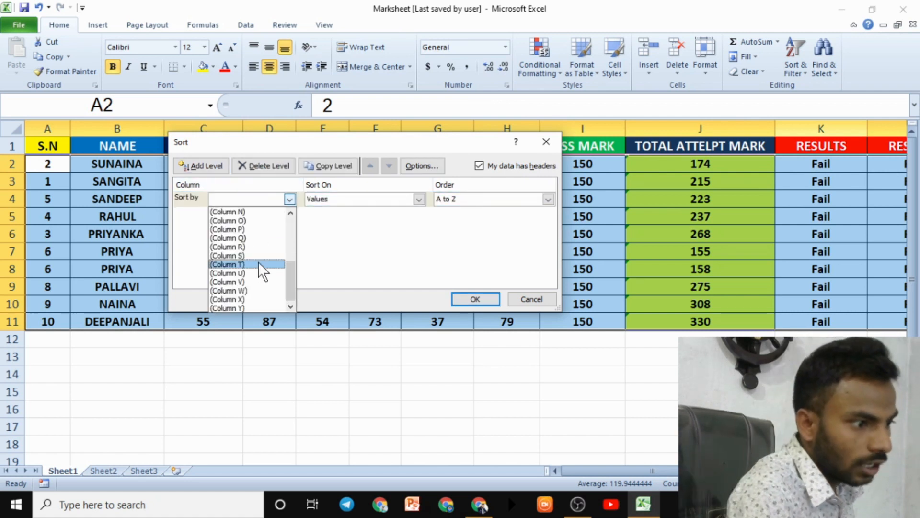
scroll(248, 254, up, 4)
scroll(248, 248, down, 4)
click(248, 248)
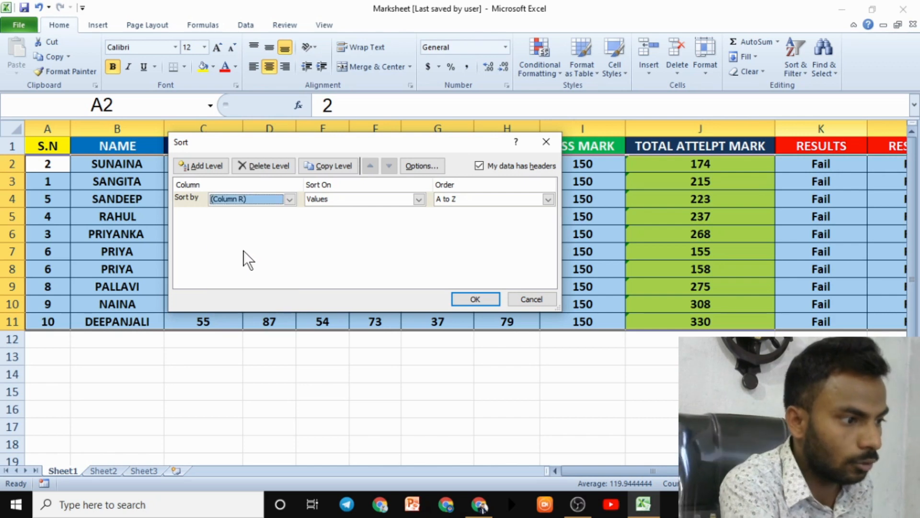
click(471, 199)
click(471, 218)
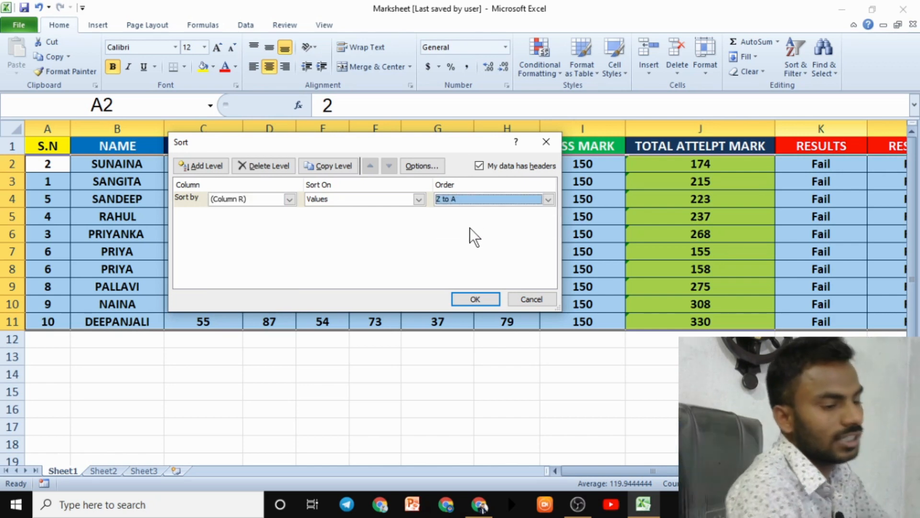
click(474, 299)
click(494, 357)
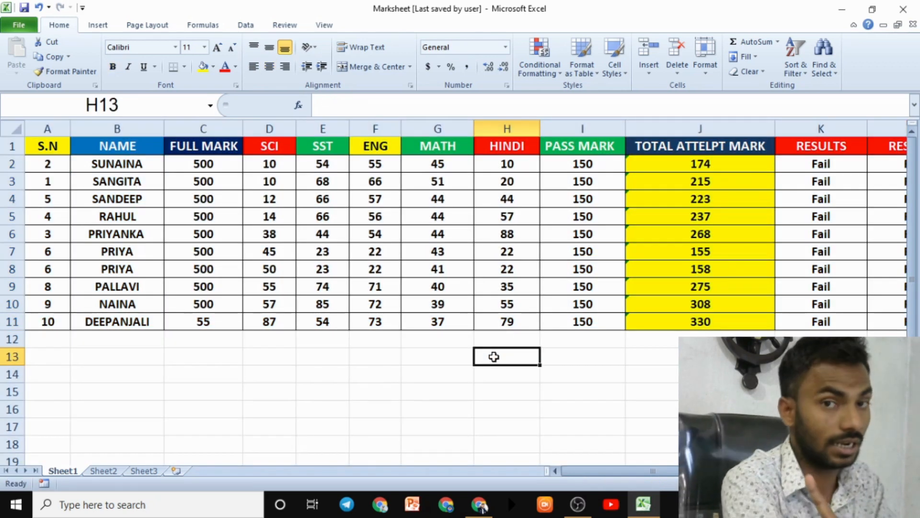
Select the whole sheet and turn on Filter for its header row.
scroll(507, 357, down, 2)
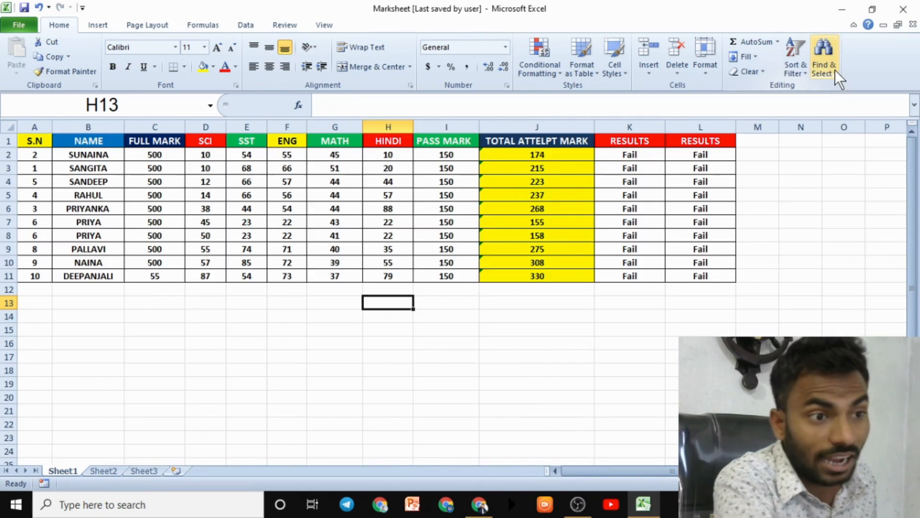
click(804, 68)
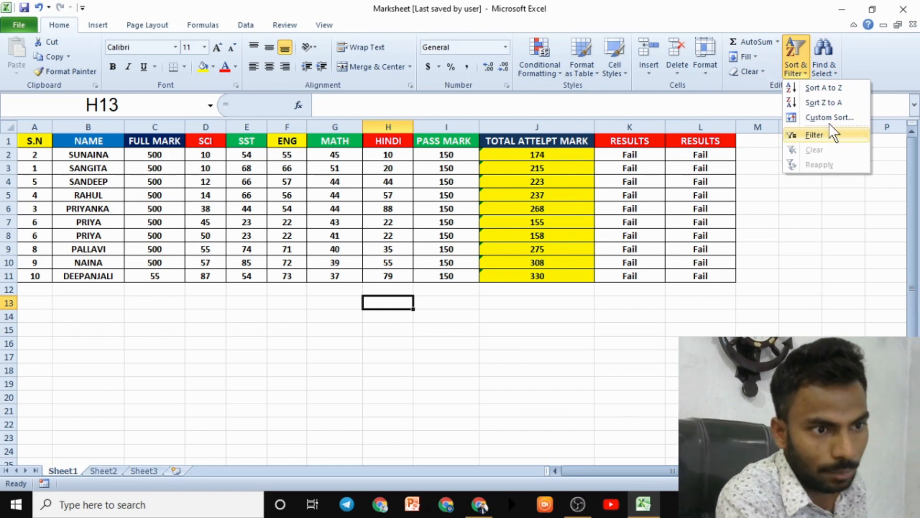
click(811, 220)
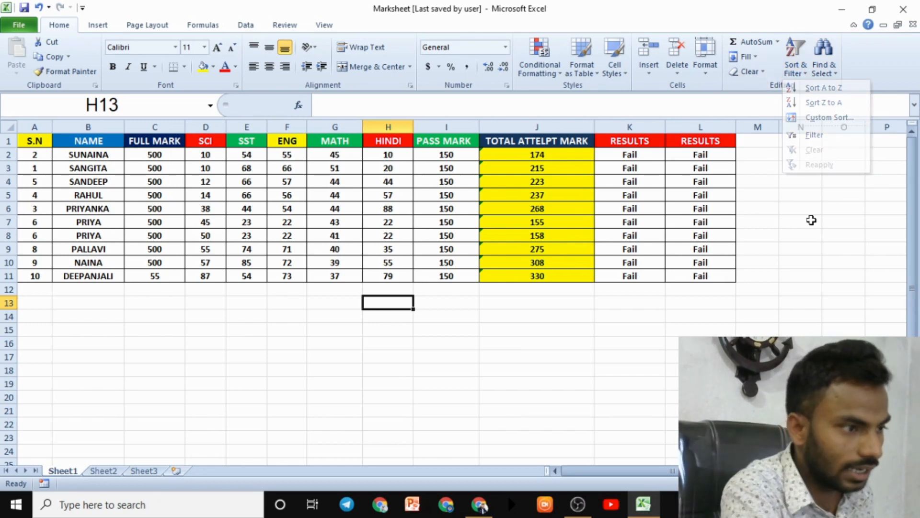
click(5, 126)
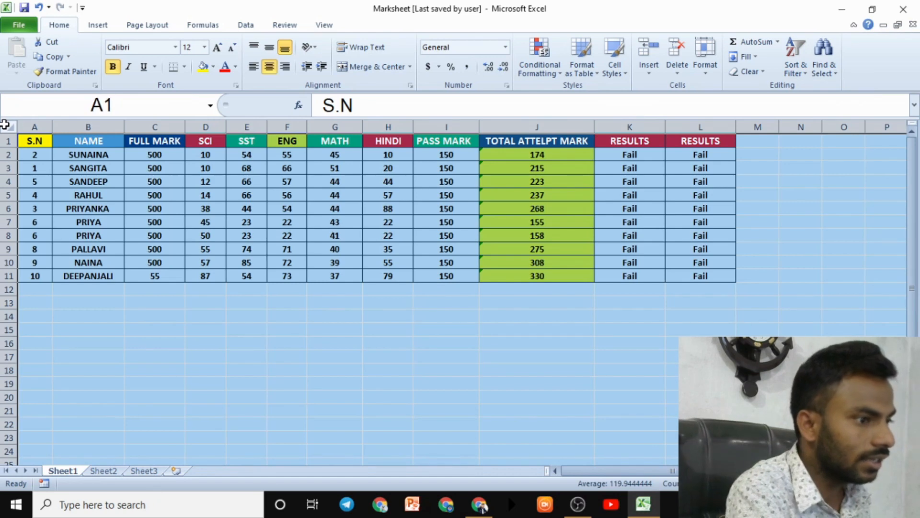
click(798, 68)
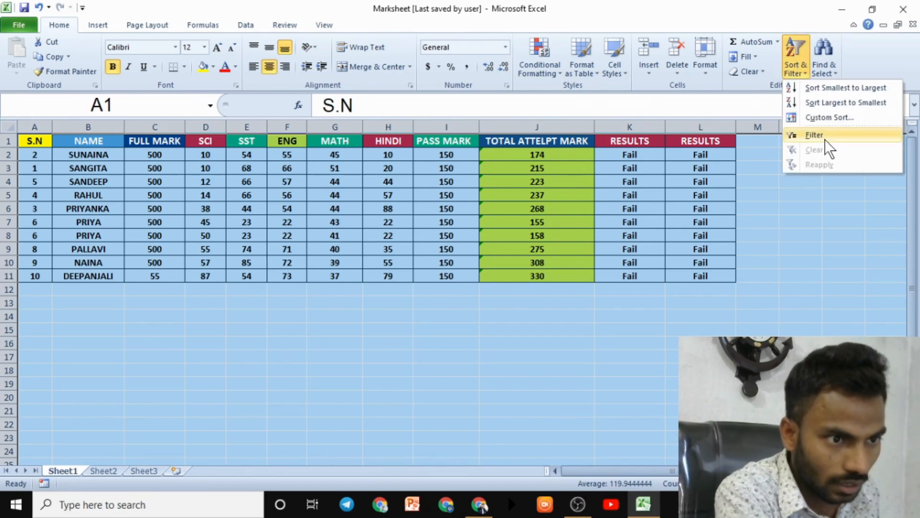
click(824, 140)
click(827, 263)
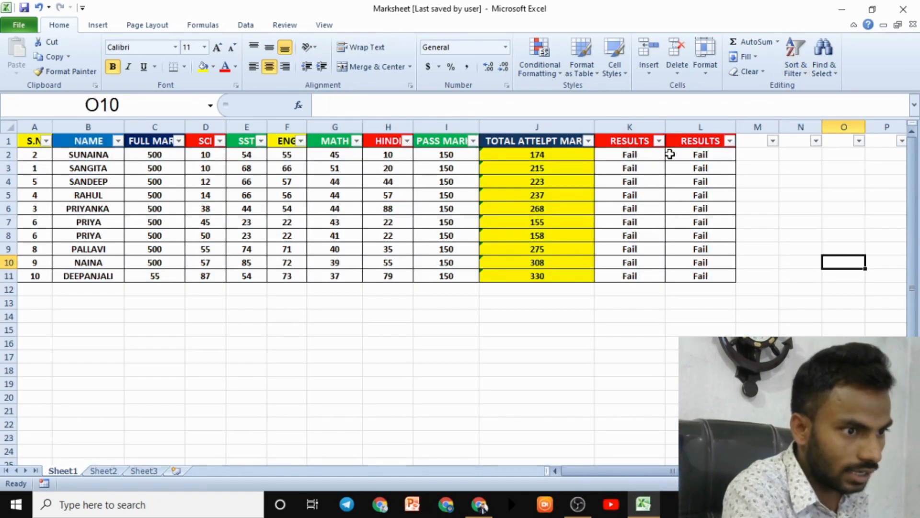
Examine the filter choices of the first RESULTS column, HINDI and ENG without applying any filter.
click(659, 142)
click(334, 276)
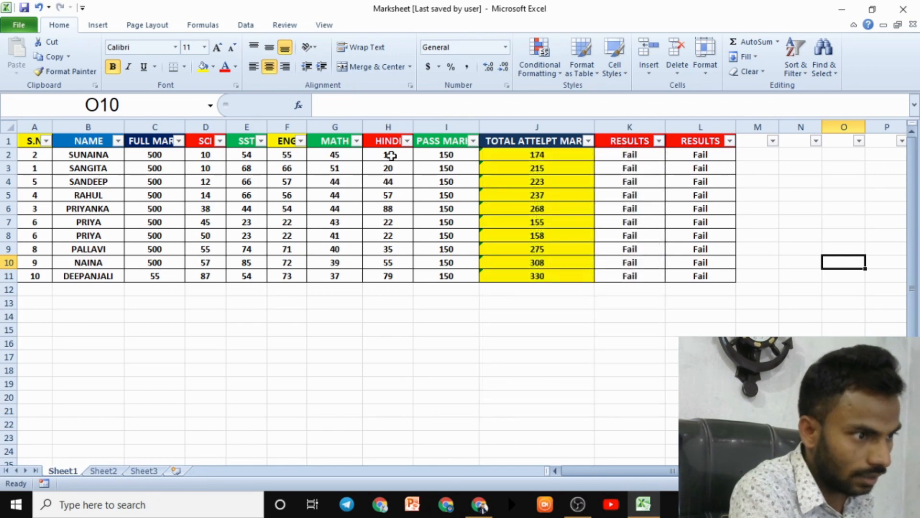
click(406, 141)
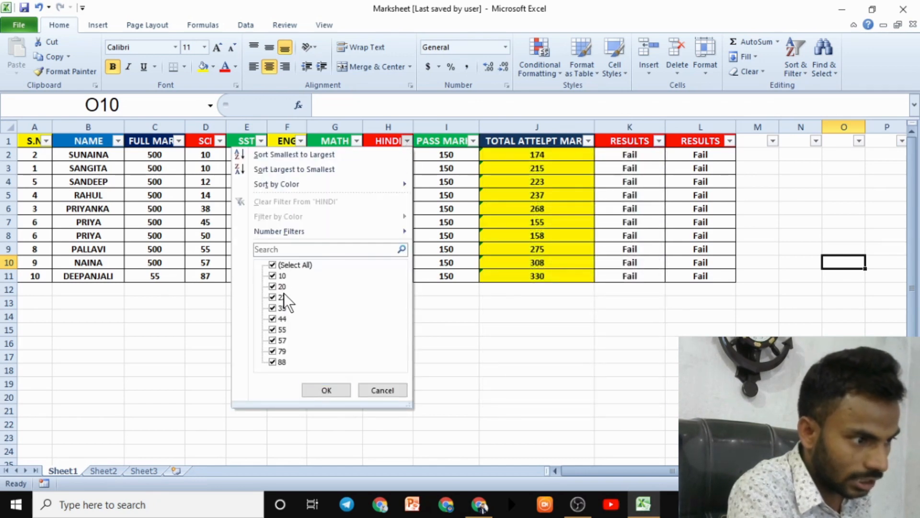
click(382, 390)
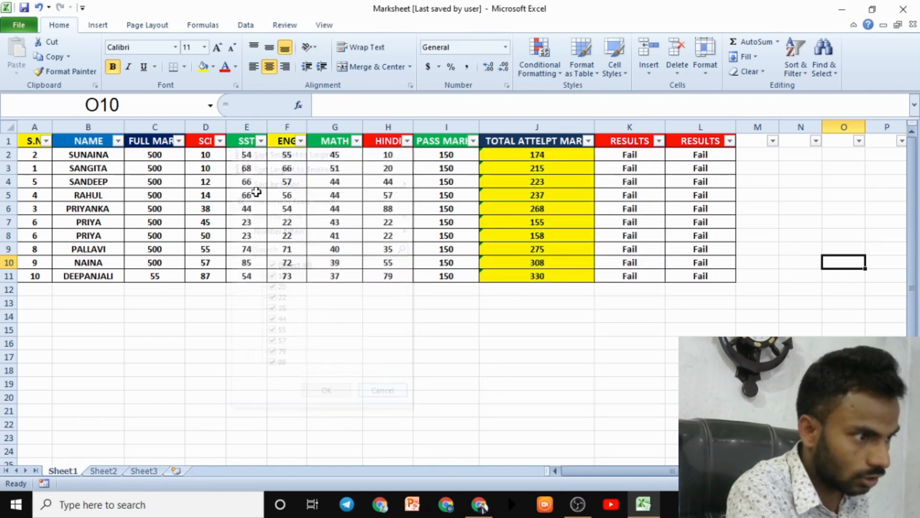
click(301, 140)
click(578, 309)
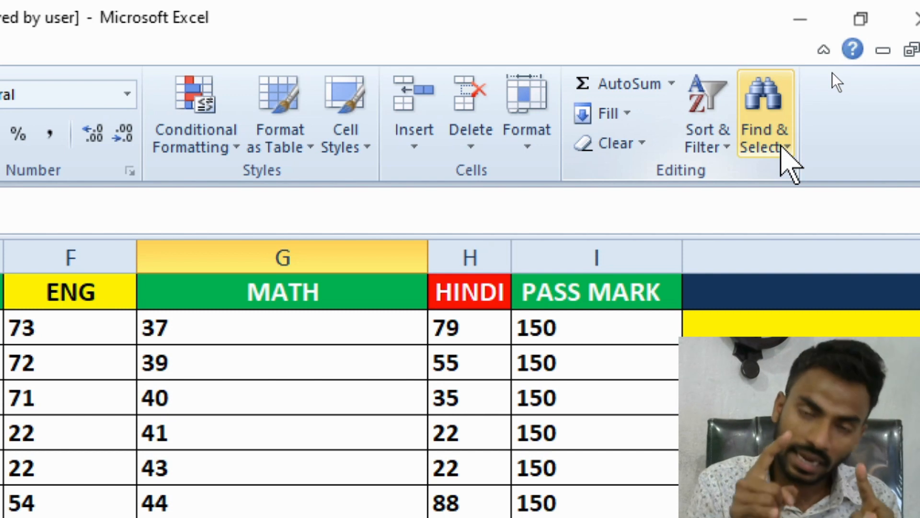
Use Go To Special with the Blanks option to locate the empty cells in the marksheet.
click(781, 146)
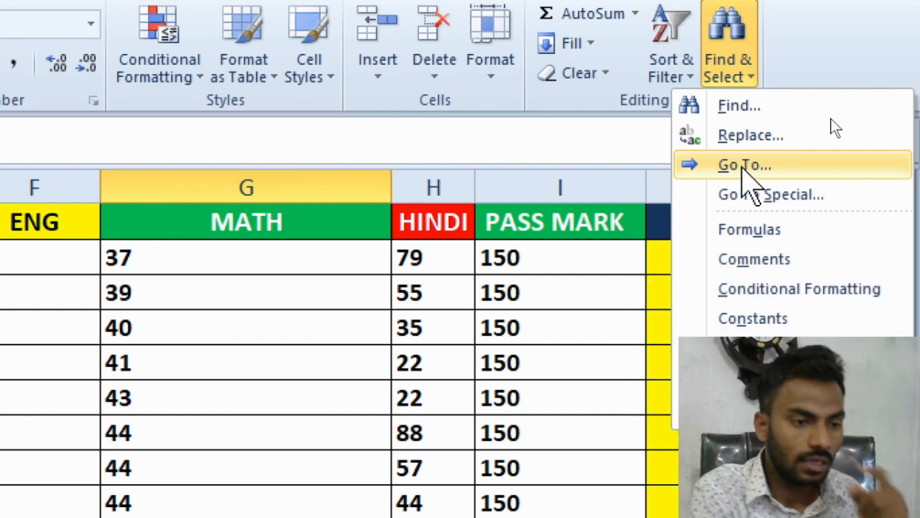
click(743, 165)
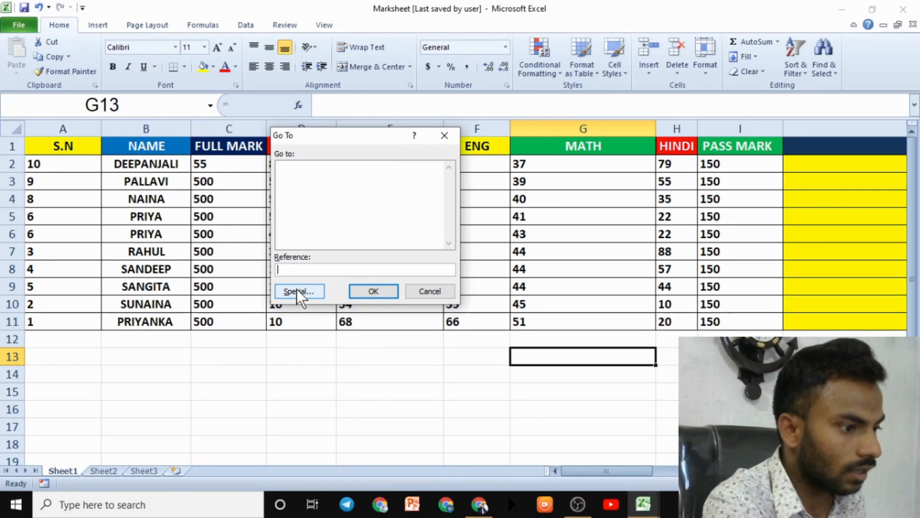
click(297, 289)
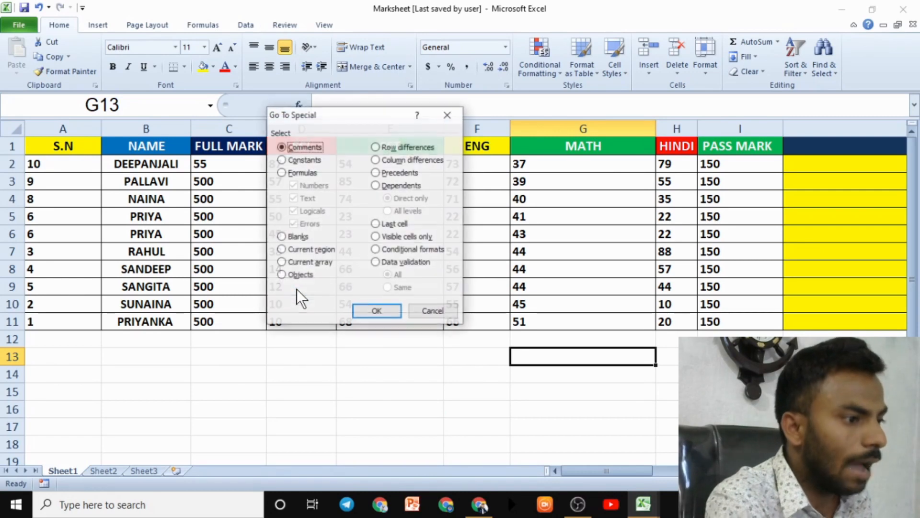
mouse_move(354, 120)
mouse_down()
mouse_move(337, 152)
mouse_move(350, 117)
mouse_up()
click(278, 235)
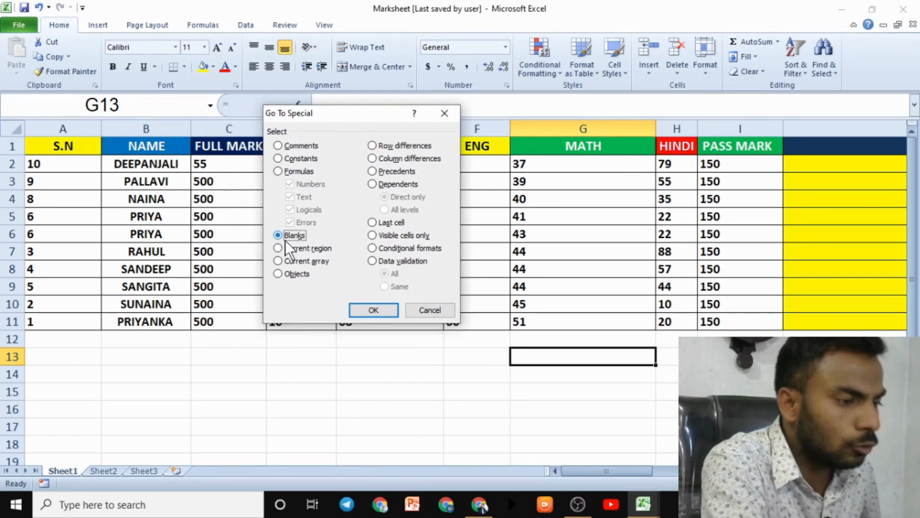
click(376, 308)
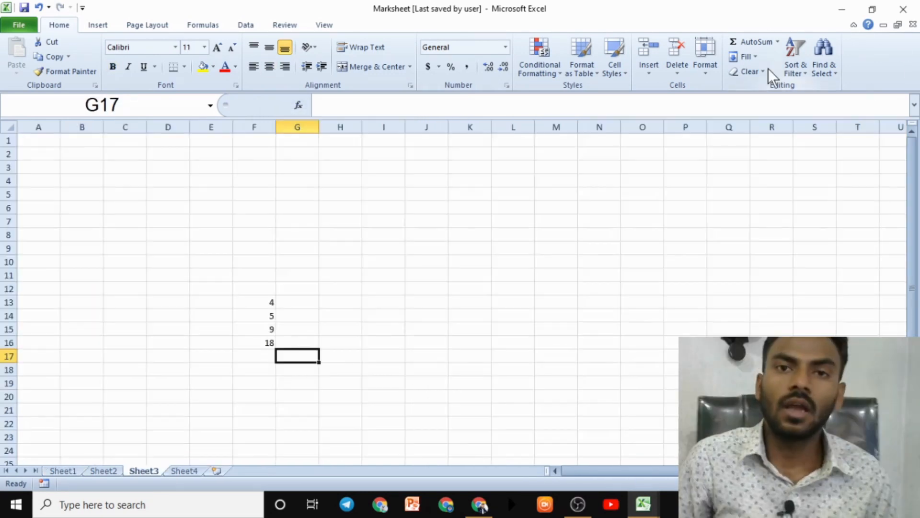
Locate the cells containing formulas on Sheet3 with the Find & Select Formulas option.
click(829, 64)
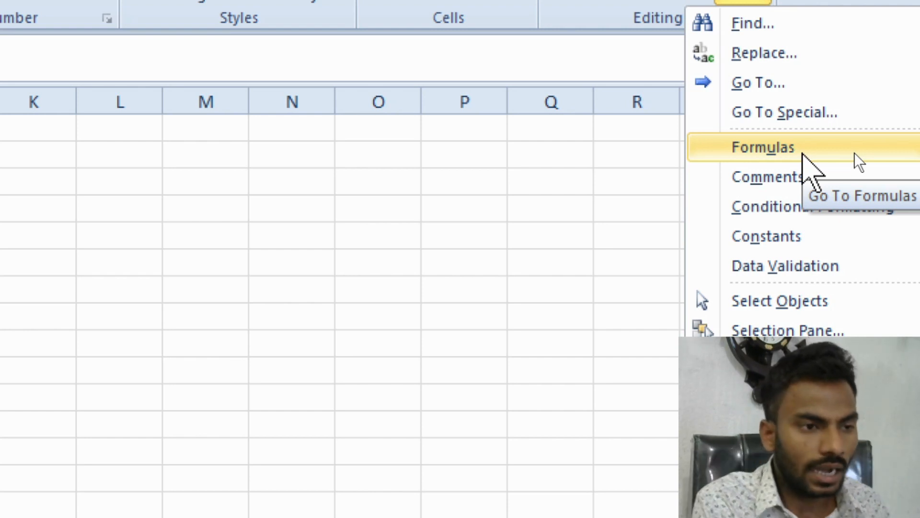
key(super+minus)
click(664, 225)
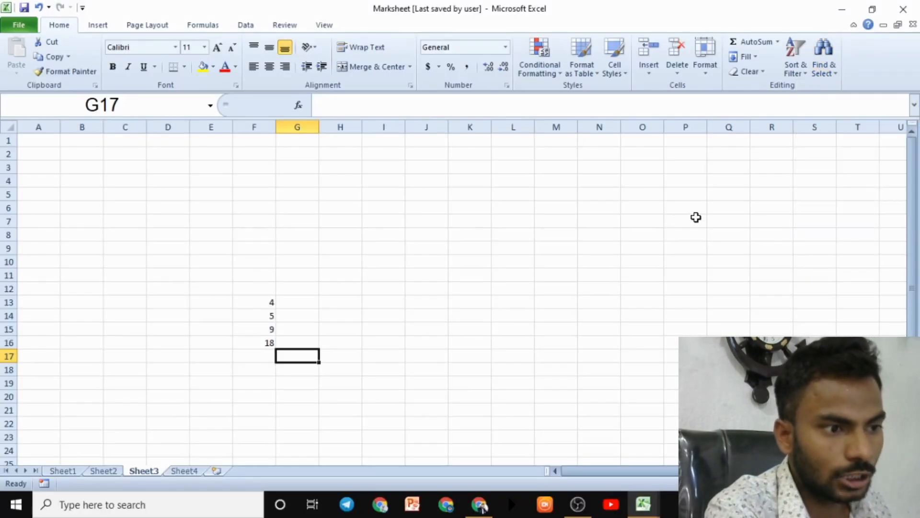
click(459, 195)
click(829, 67)
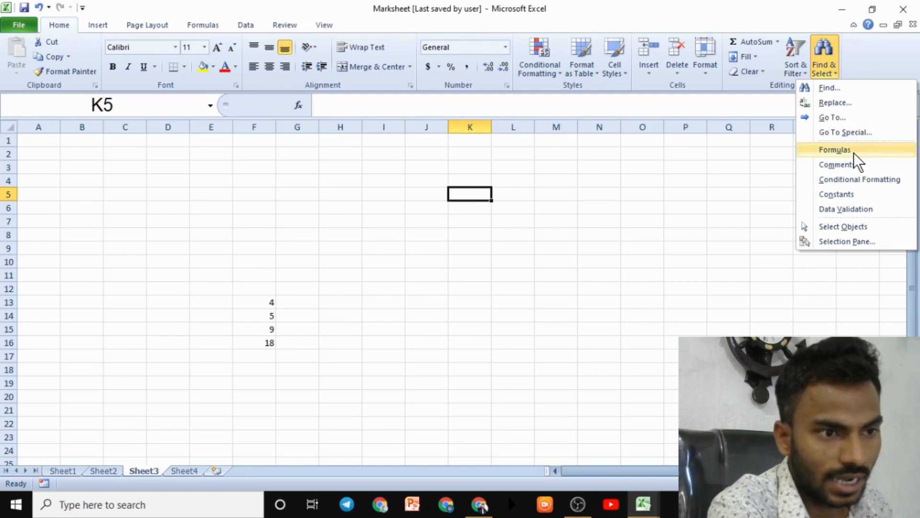
key(super+plus)
key(super+minus)
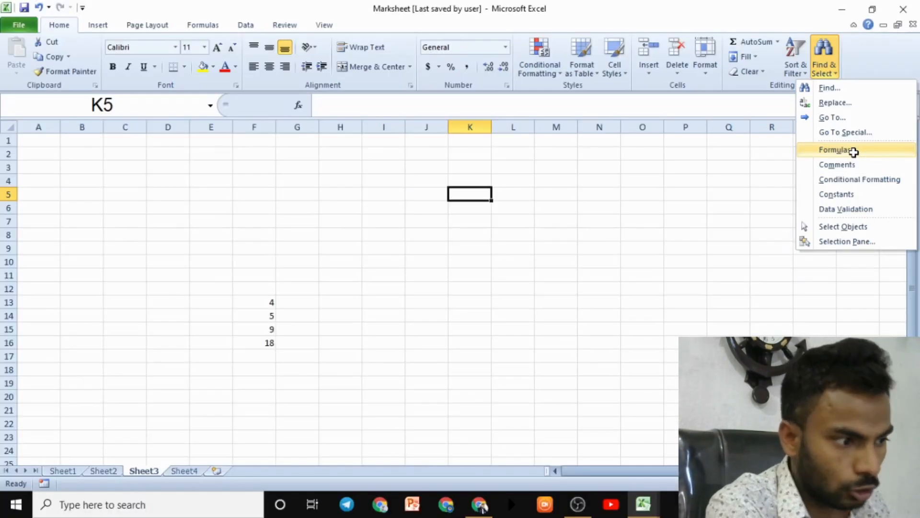
click(853, 152)
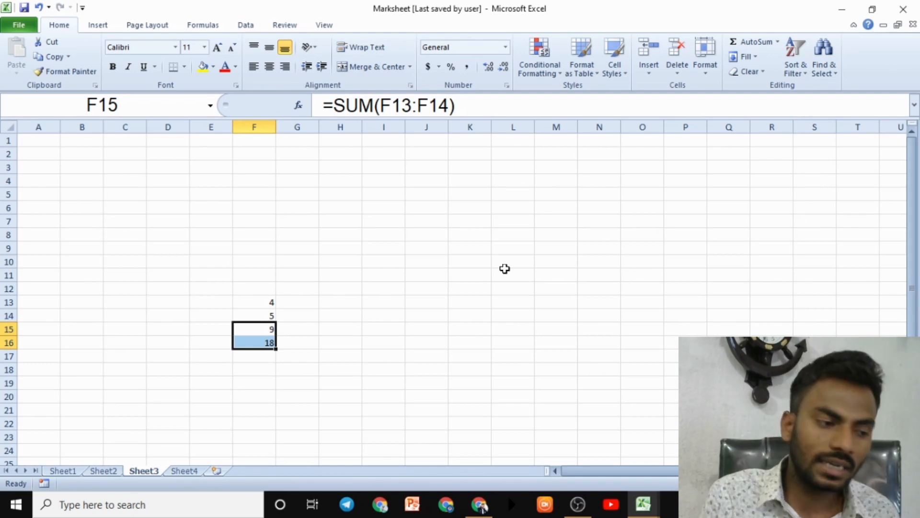
Try to start a SUM formula below the FULL MARK column in cell C12 of Sheet1.
click(63, 471)
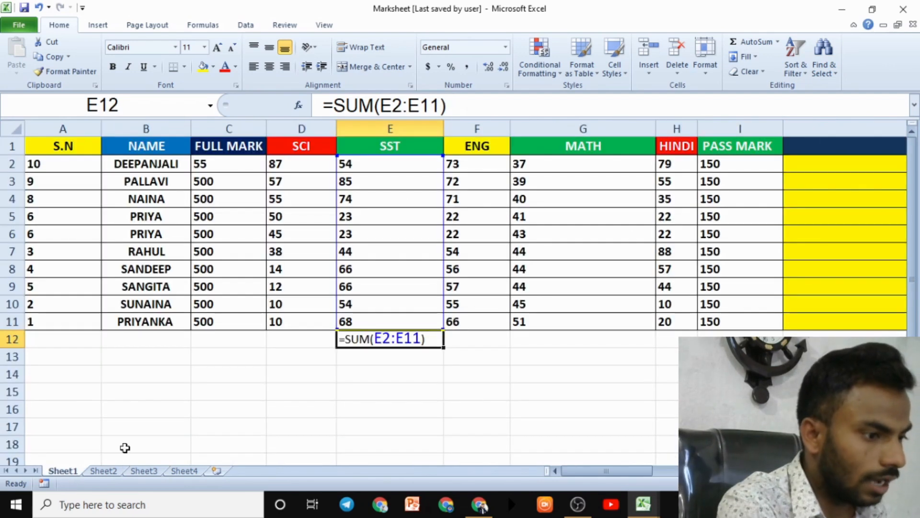
click(287, 345)
click(136, 341)
click(211, 337)
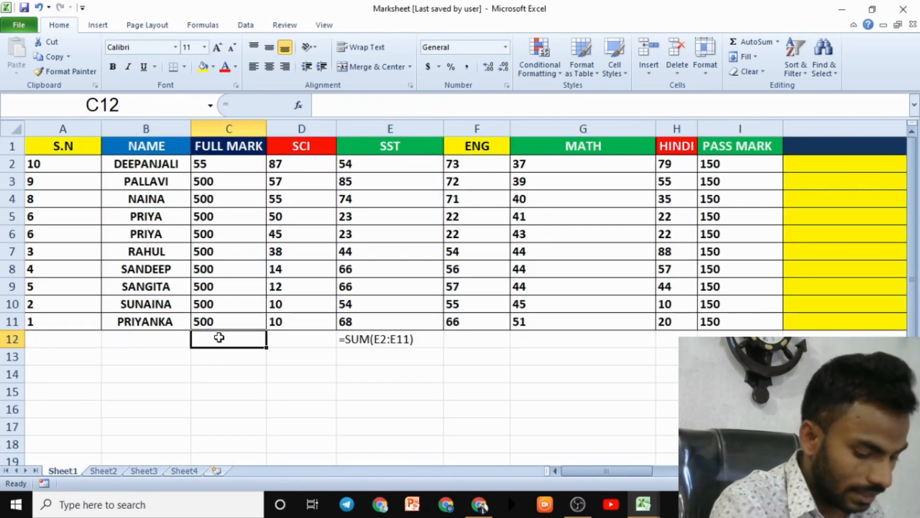
text(=SUM)
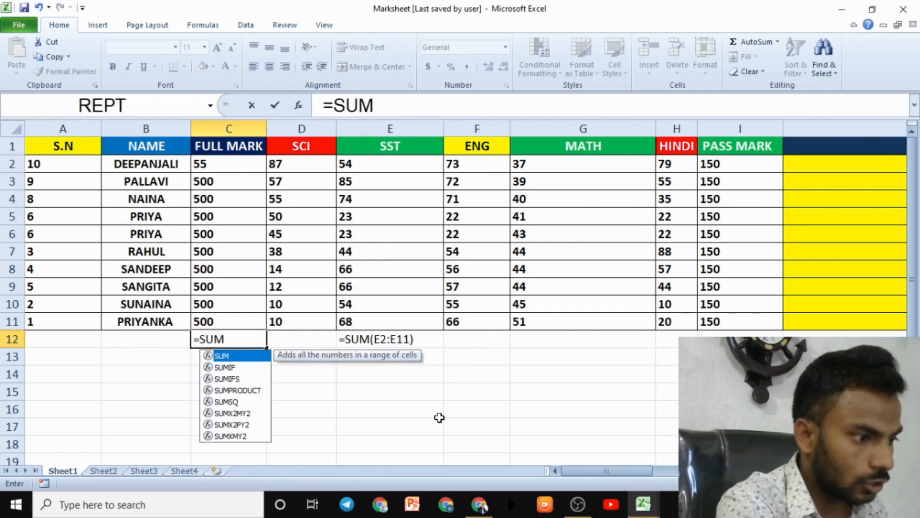
click(438, 415)
Enter the numbers 50, 5, 7, 5 and 45 in cells F12 to F16 of Sheet4.
click(192, 471)
click(250, 288)
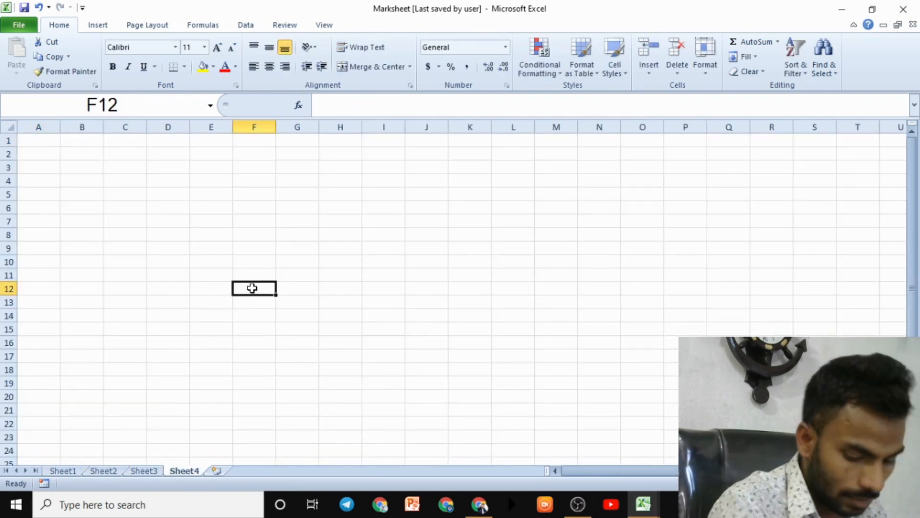
text(50)
key(Return)
text(5)
key(Return)
text(45)
key(Return)
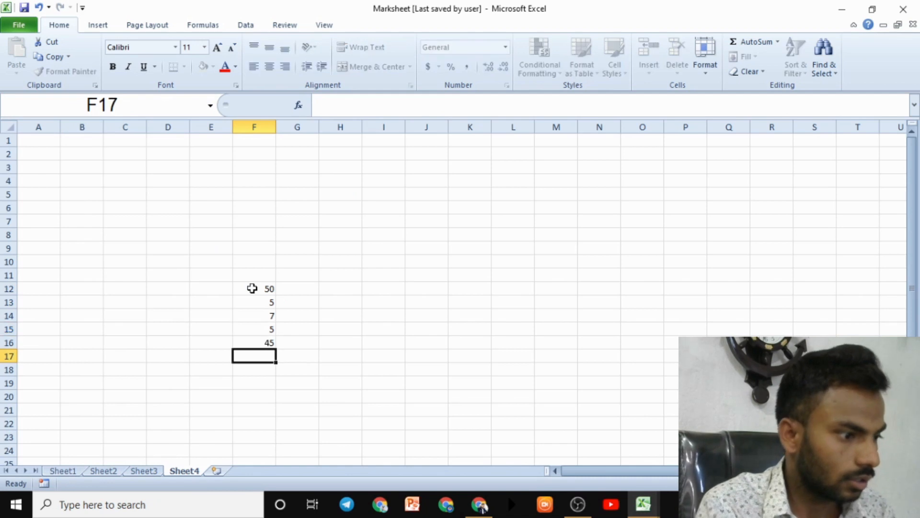
Total F12:F16 in cell F17 with a SUM formula.
click(367, 356)
click(257, 356)
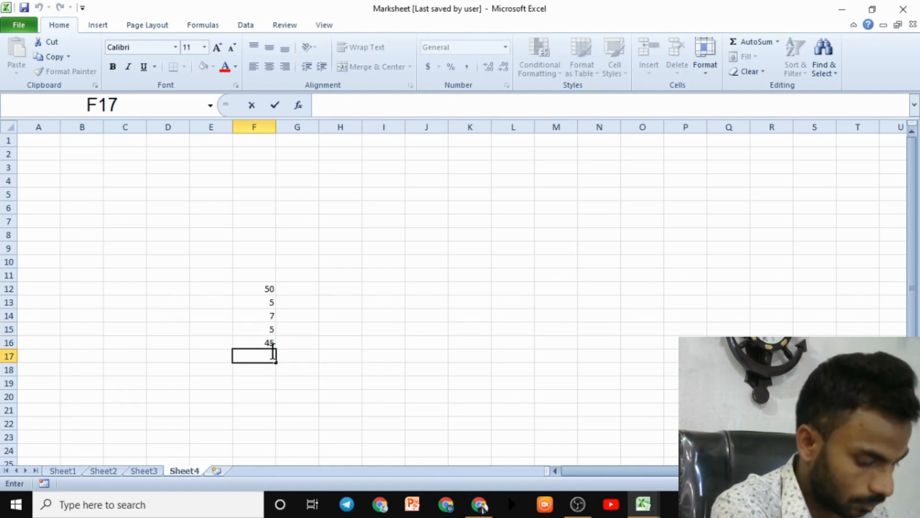
text(=SUM()
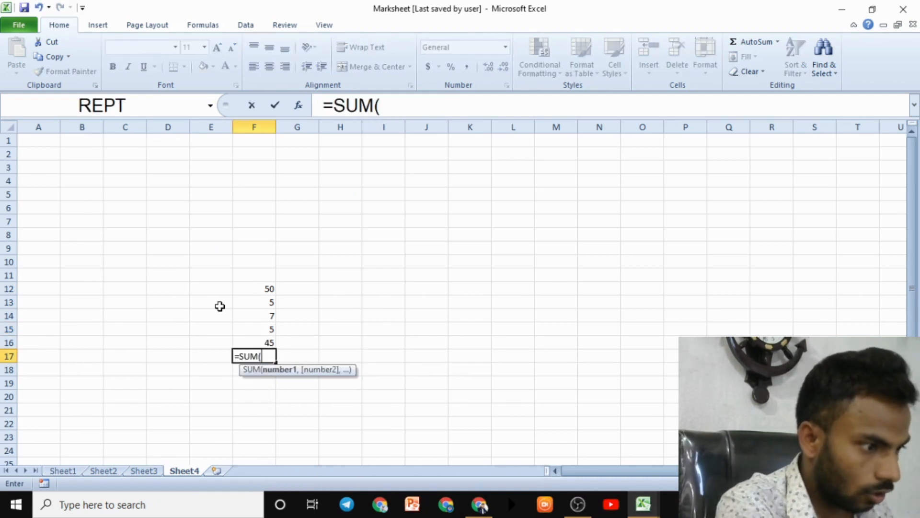
click(258, 290)
drag(258, 293, 268, 338)
key(Return)
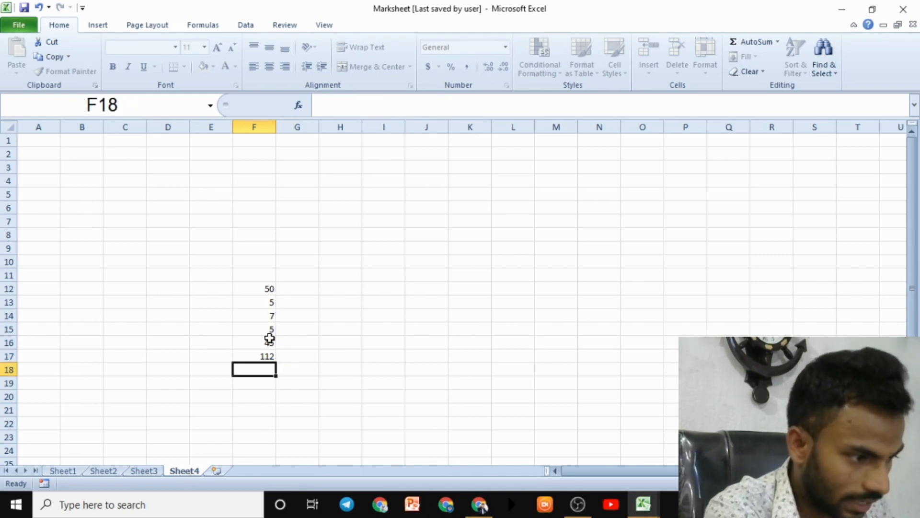
click(267, 355)
From empty cell C2, locate the formula cell on Sheet4 with the Find & Select Formulas option.
click(136, 153)
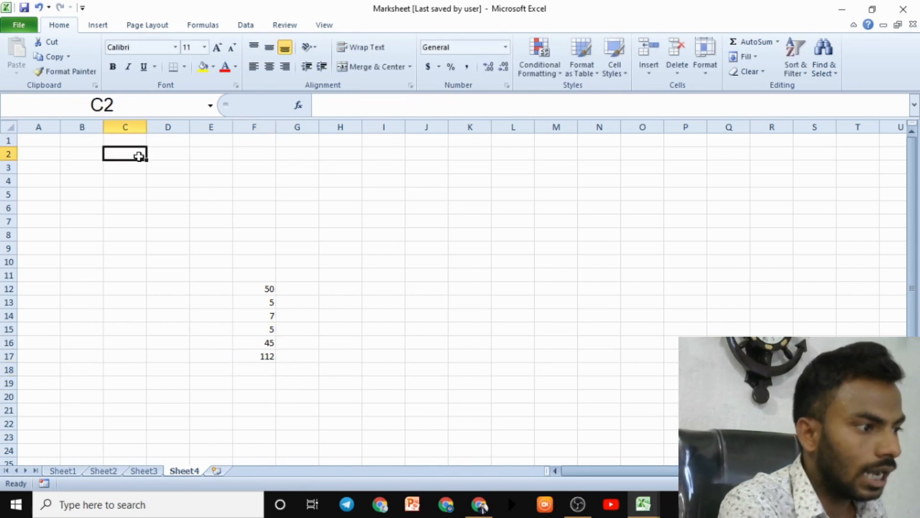
click(822, 59)
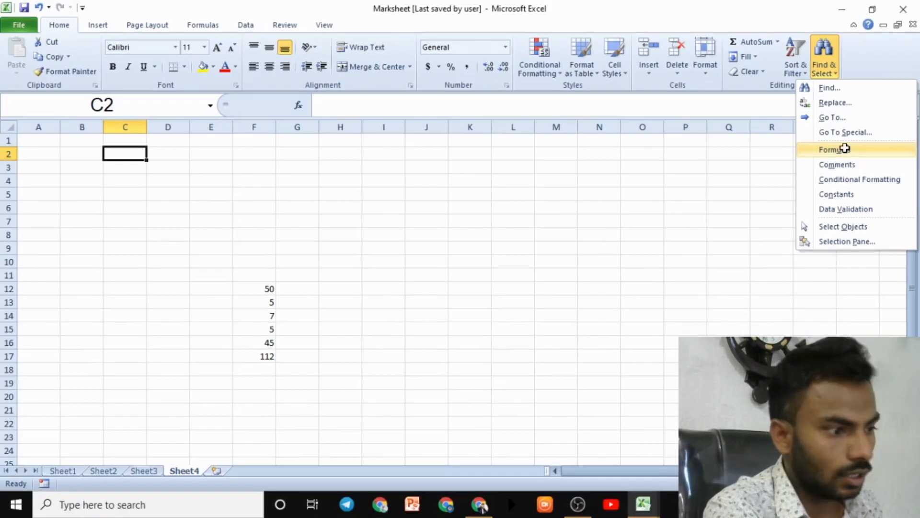
click(844, 148)
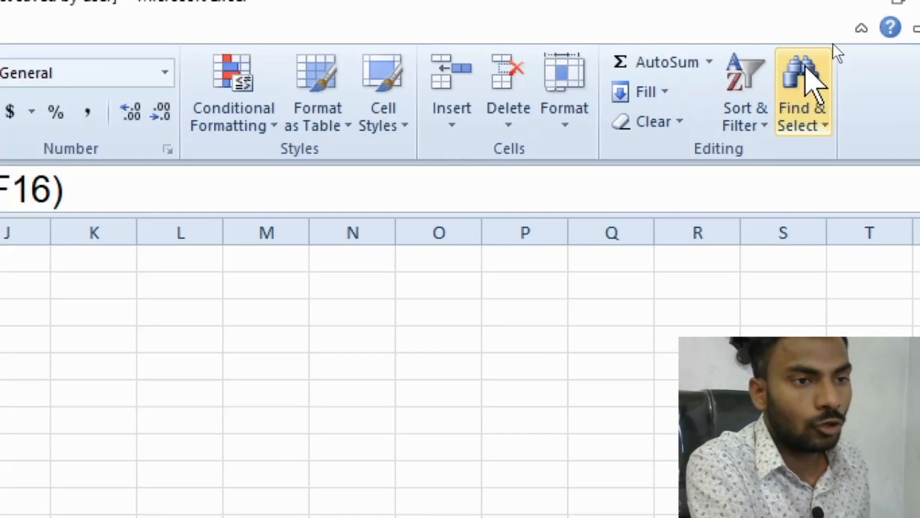
Add a comment reading DSFGFGDGFDFD to cell F17.
click(810, 98)
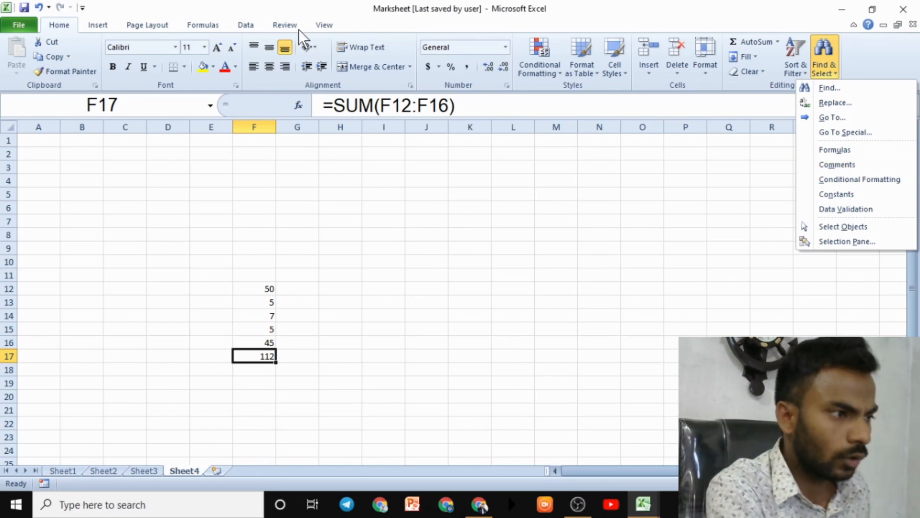
click(278, 24)
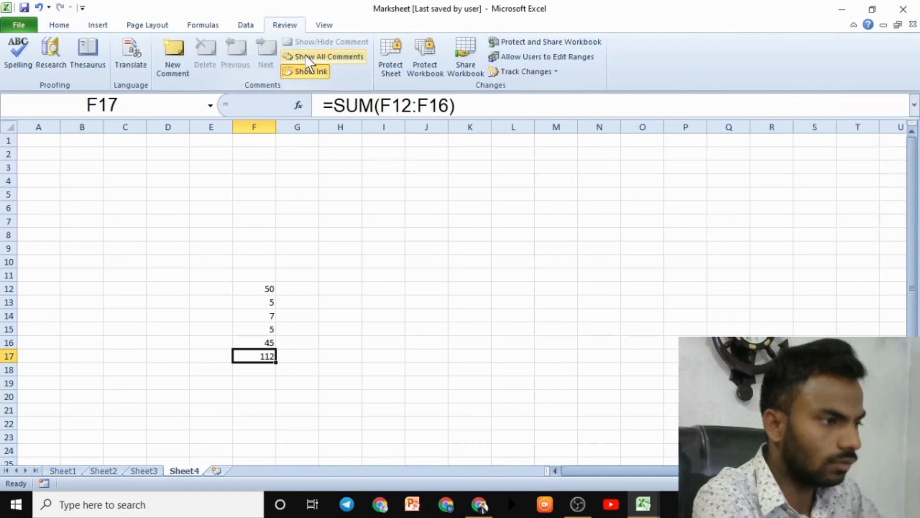
click(184, 54)
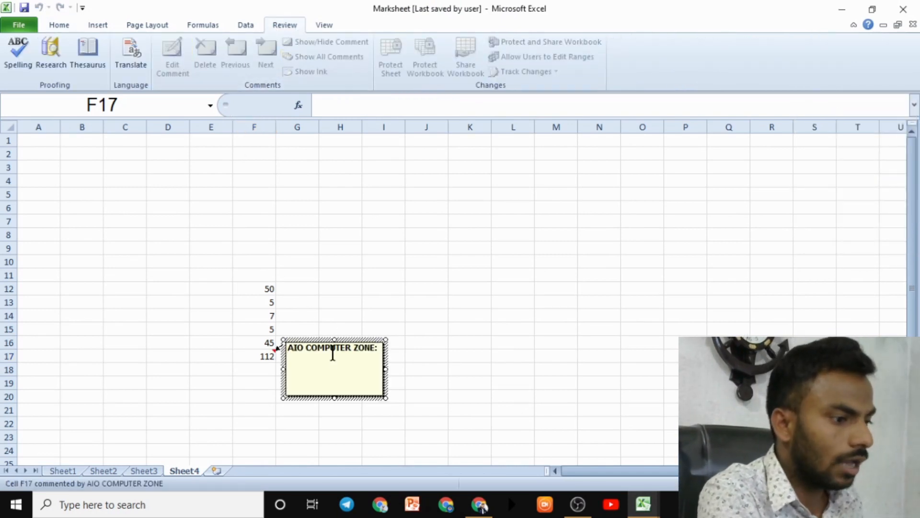
text(DSFGFGDGFDFD)
click(546, 275)
From empty cell D5, locate the commented cell with the Find & Select Comments option.
click(187, 194)
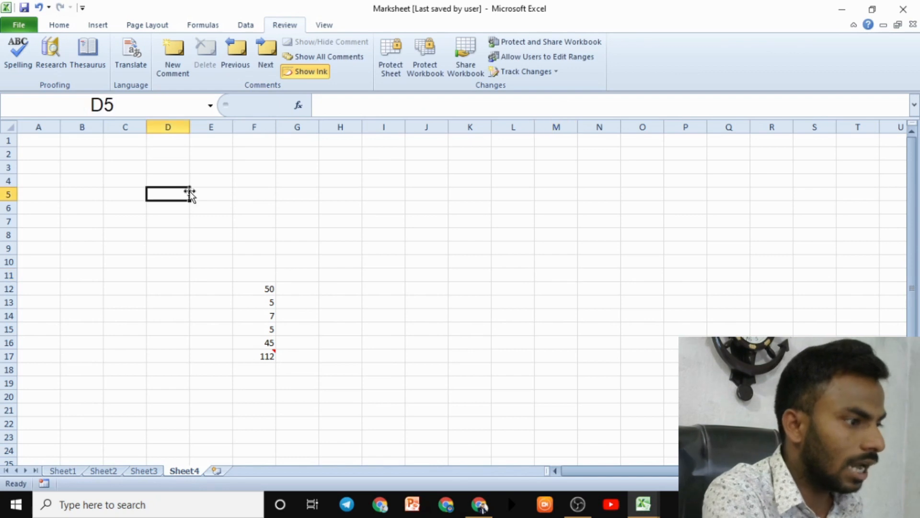
click(59, 25)
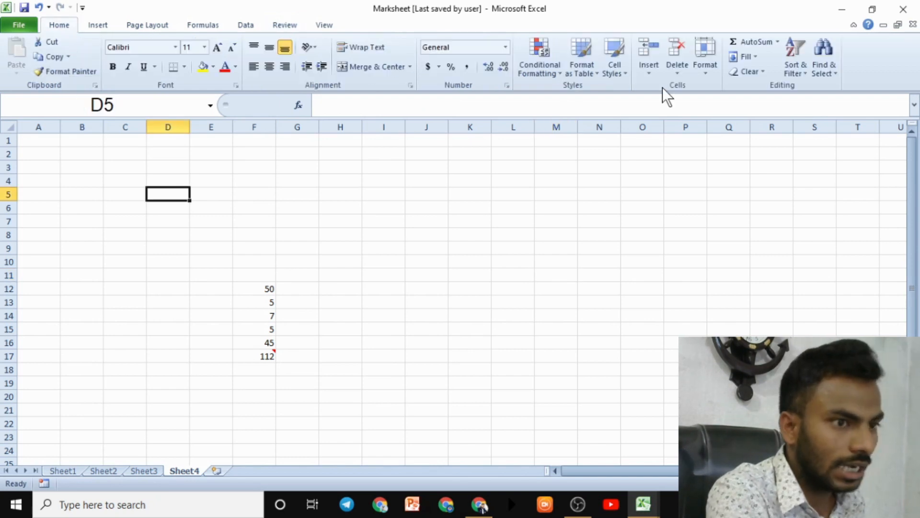
click(823, 60)
click(844, 166)
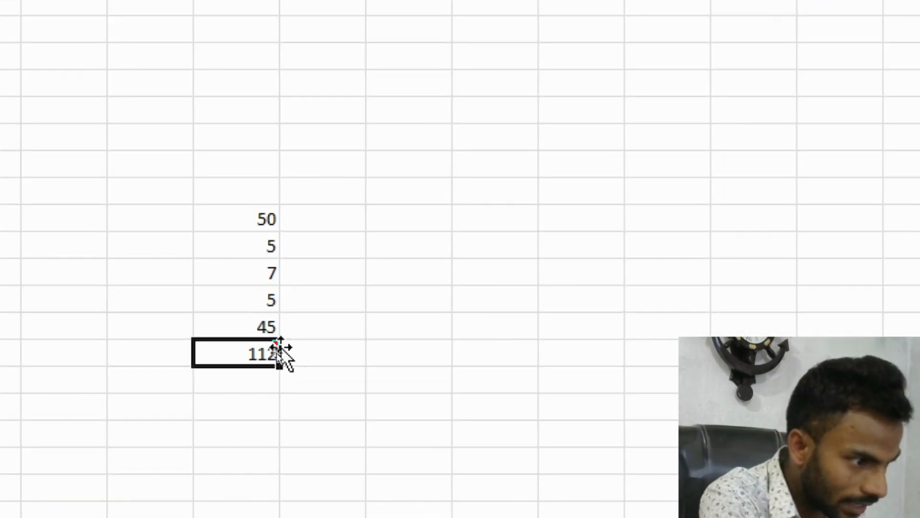
mouse_move(274, 351)
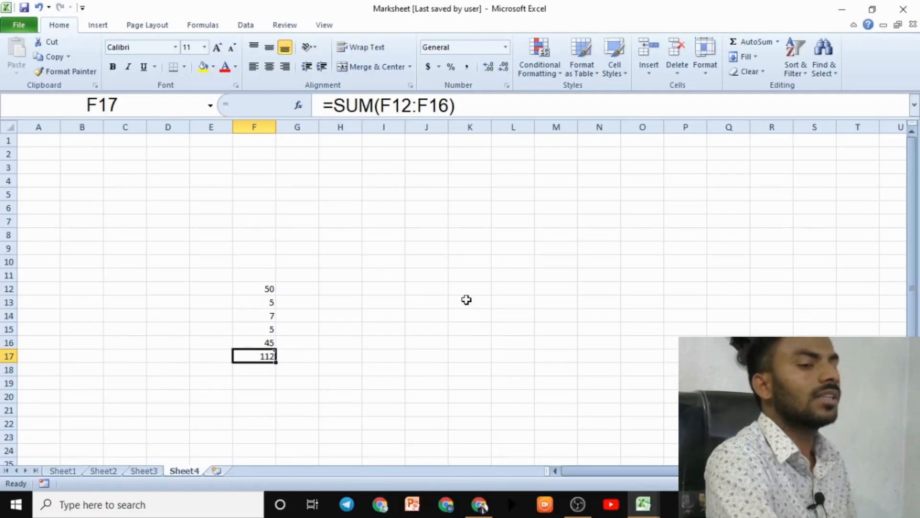
Apply a Greater Than 40 highlight rule with Light Red Fill with Dark Red Text to the range D8:H17.
click(836, 69)
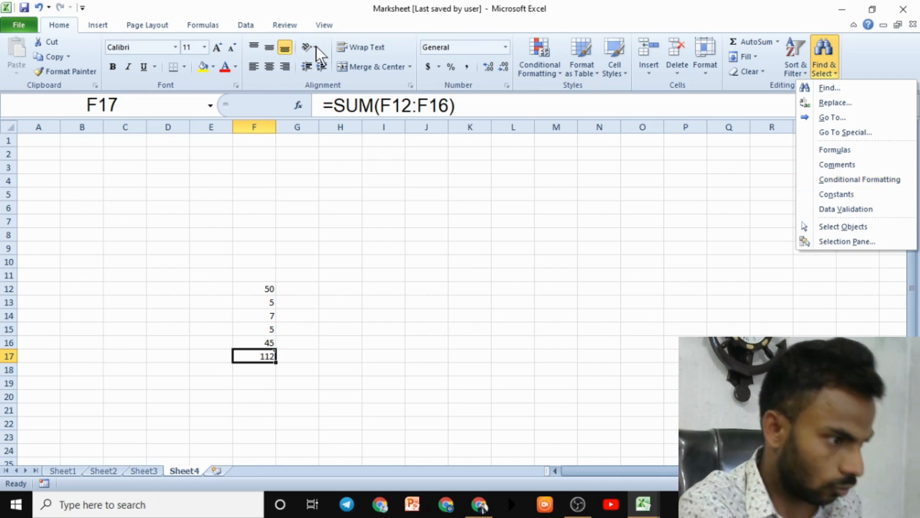
click(318, 341)
click(247, 271)
drag(168, 234, 341, 357)
click(550, 62)
mouse_move(580, 91)
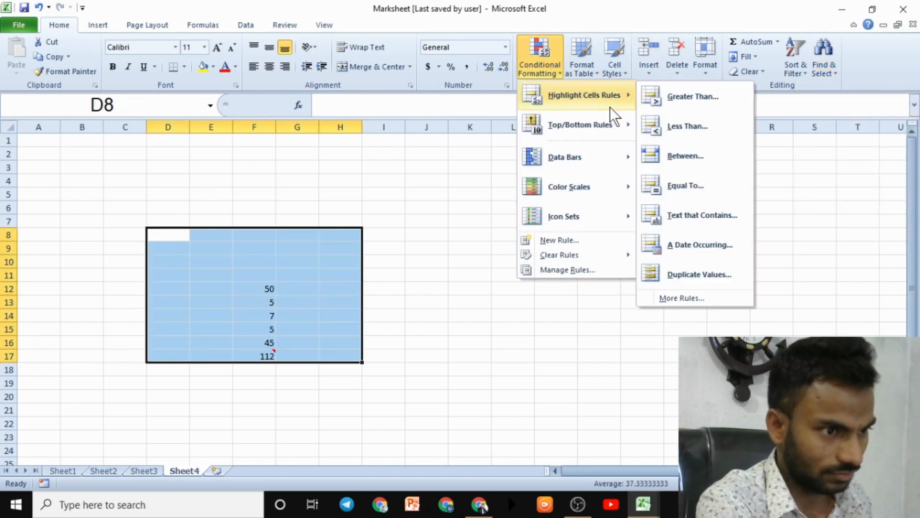
click(671, 103)
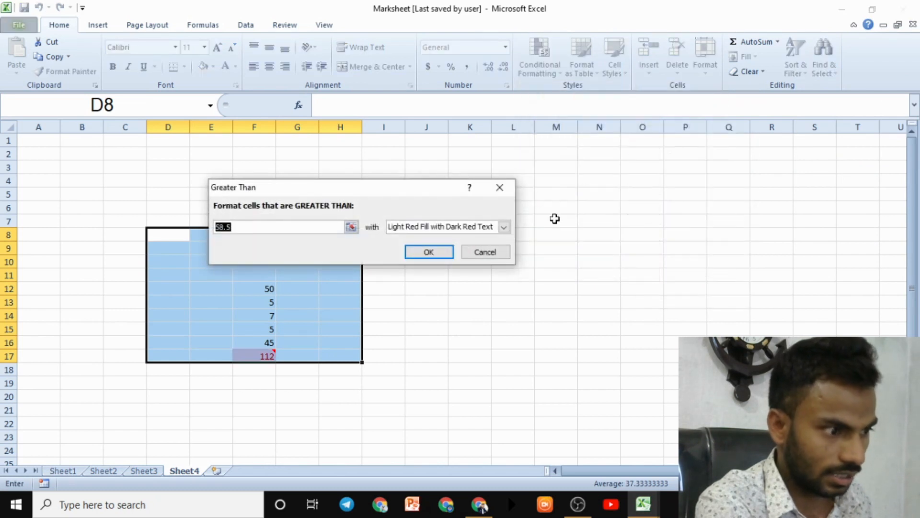
text(40)
click(408, 251)
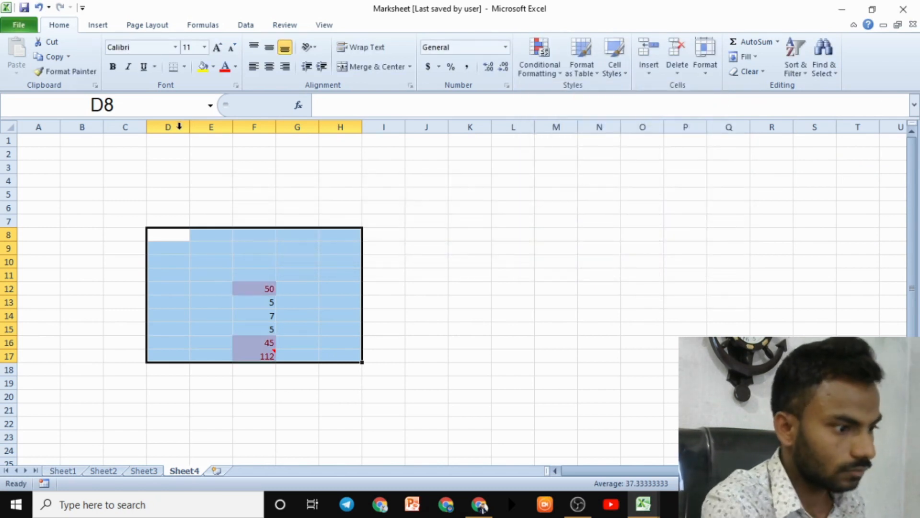
From empty cell O12, locate the conditionally formatted cells with the Find & Select Conditional Formatting option.
click(642, 288)
click(817, 72)
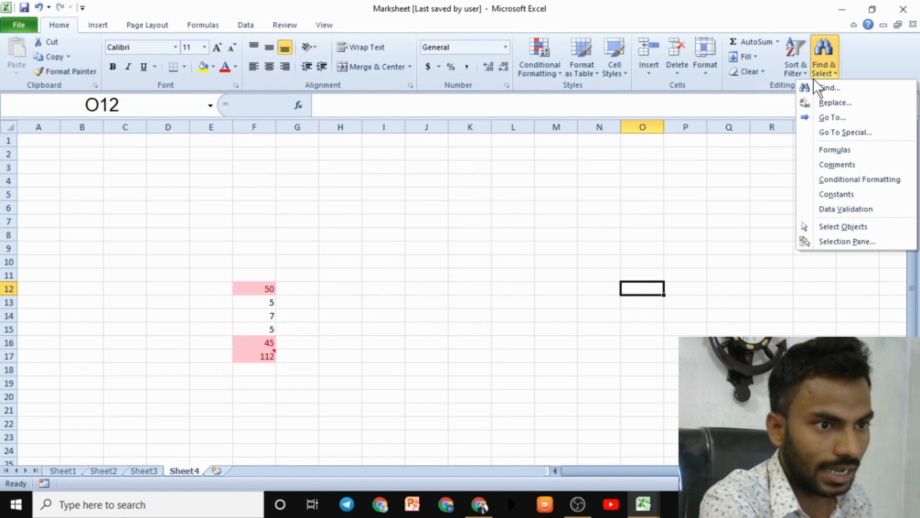
click(858, 180)
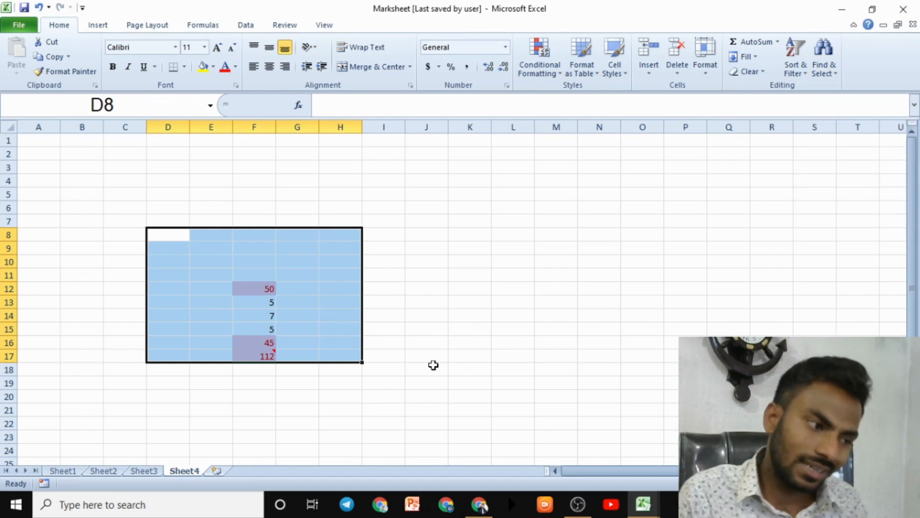
Deselect the formatted range by moving to cell O10 and open the Find & Select options.
click(628, 261)
click(830, 70)
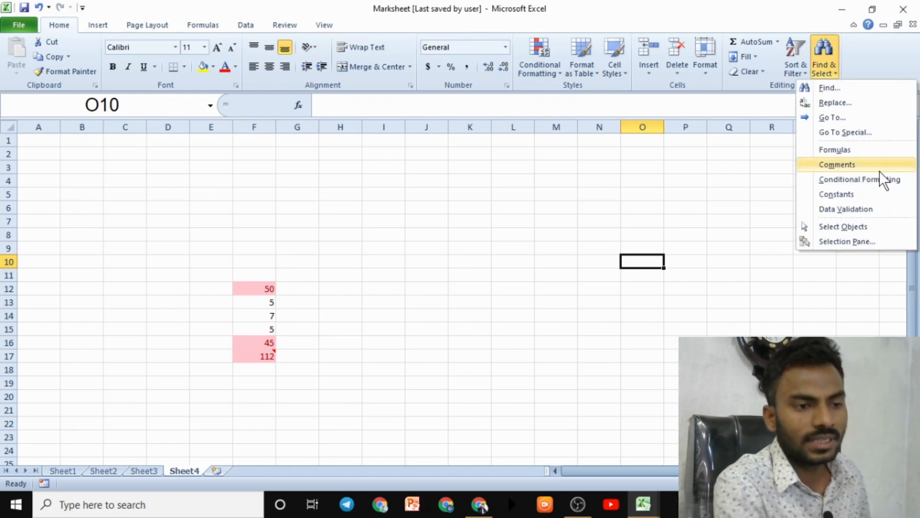